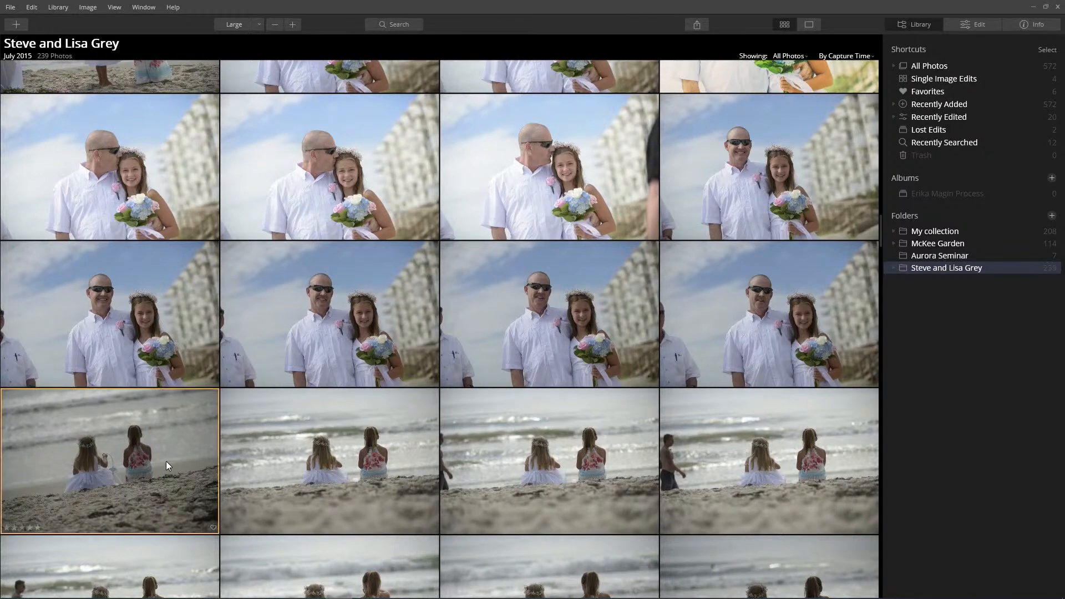
- Examine the beach shots of the two seated girls in the July 2015 wedding folder, selecting several of them
scroll(167, 443, down, 2)
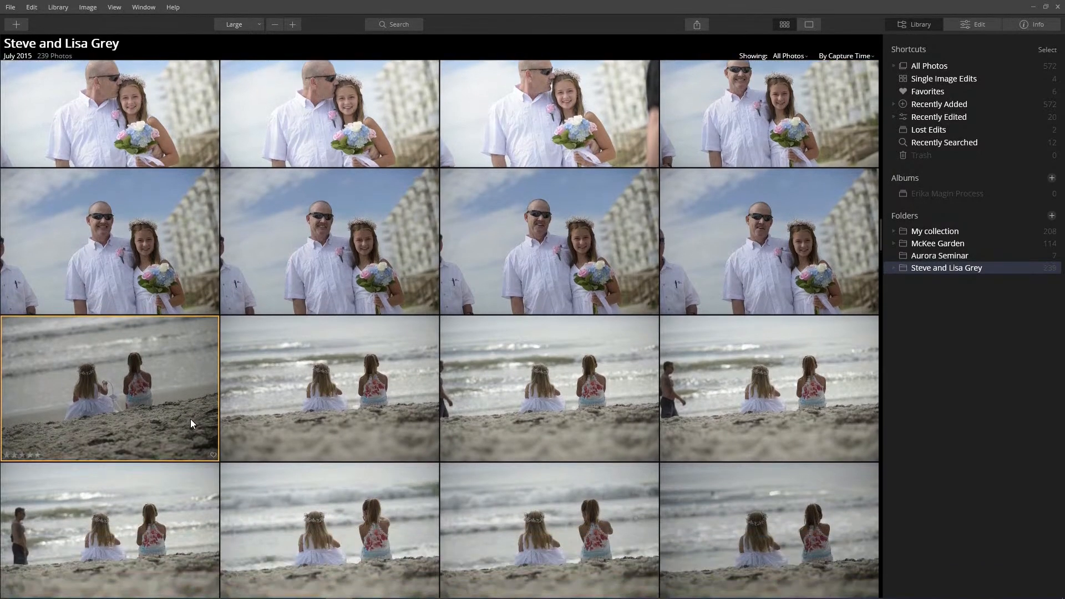
scroll(190, 421, down, 5)
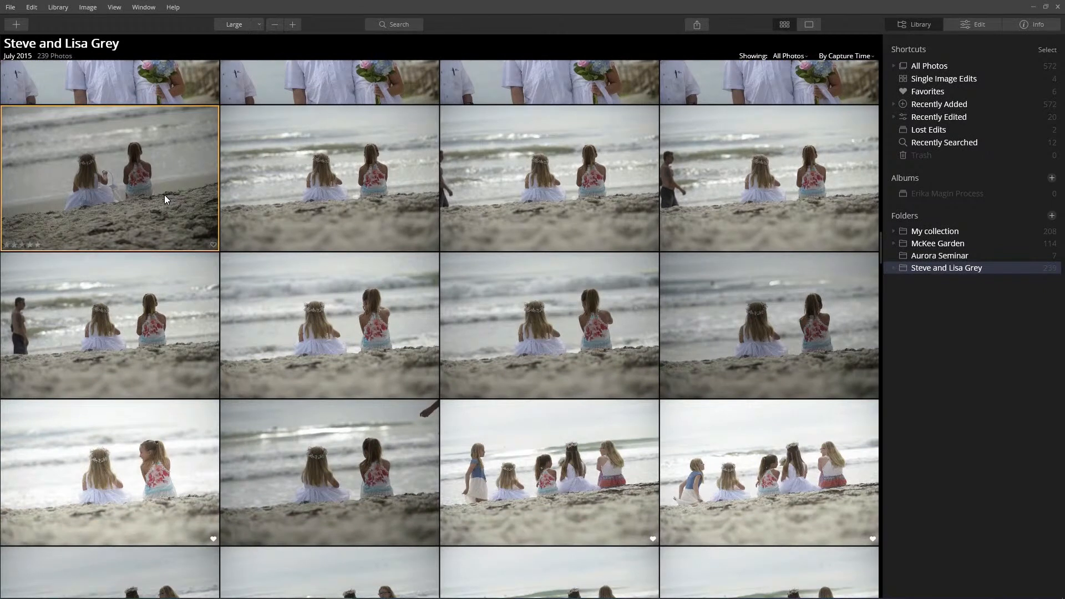
click(370, 196)
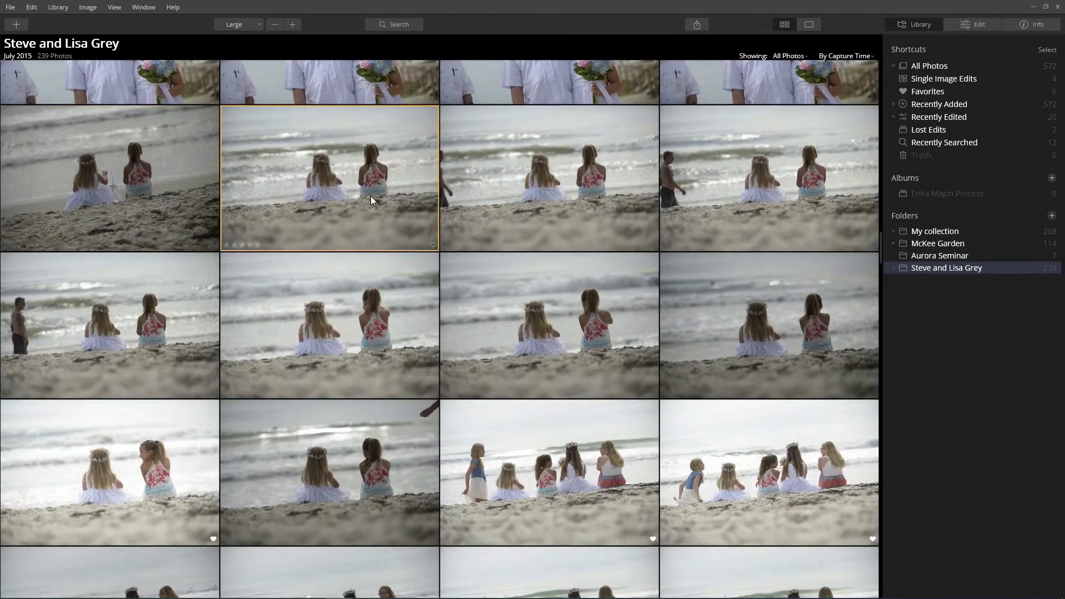
click(559, 199)
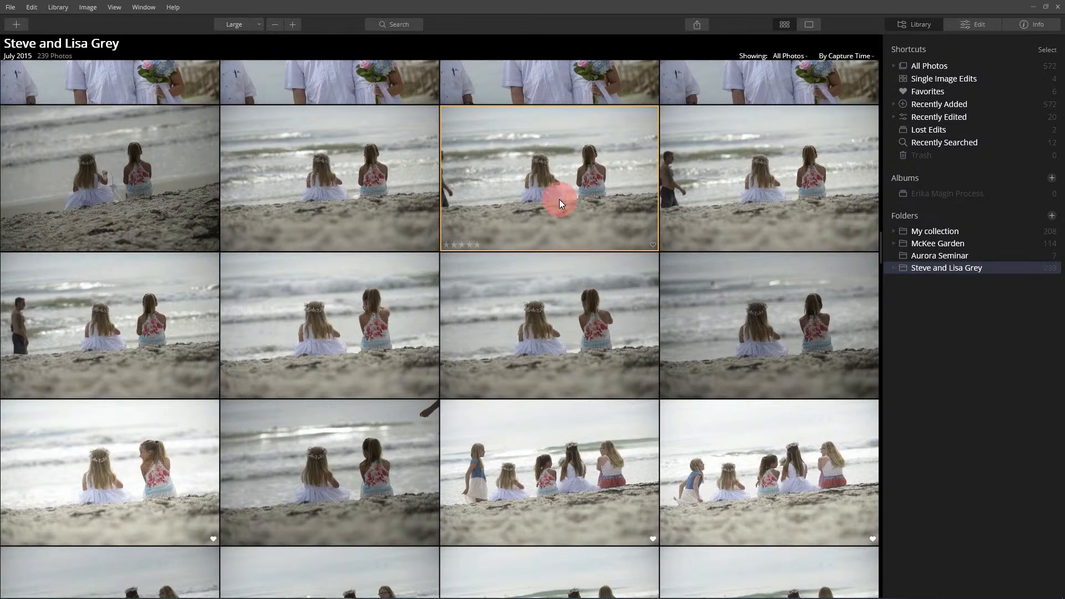
click(545, 337)
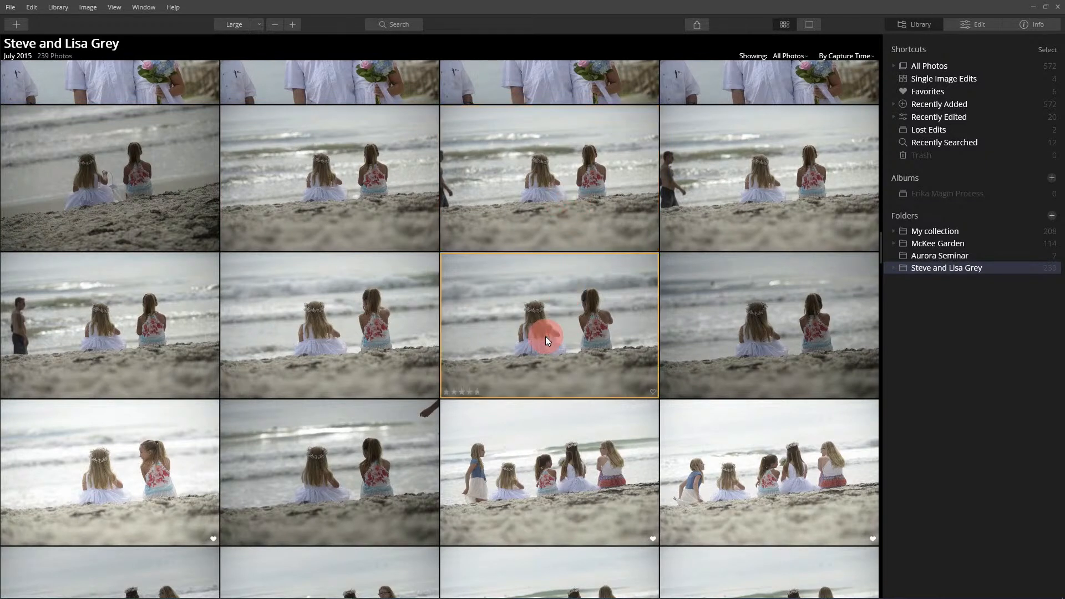
click(760, 339)
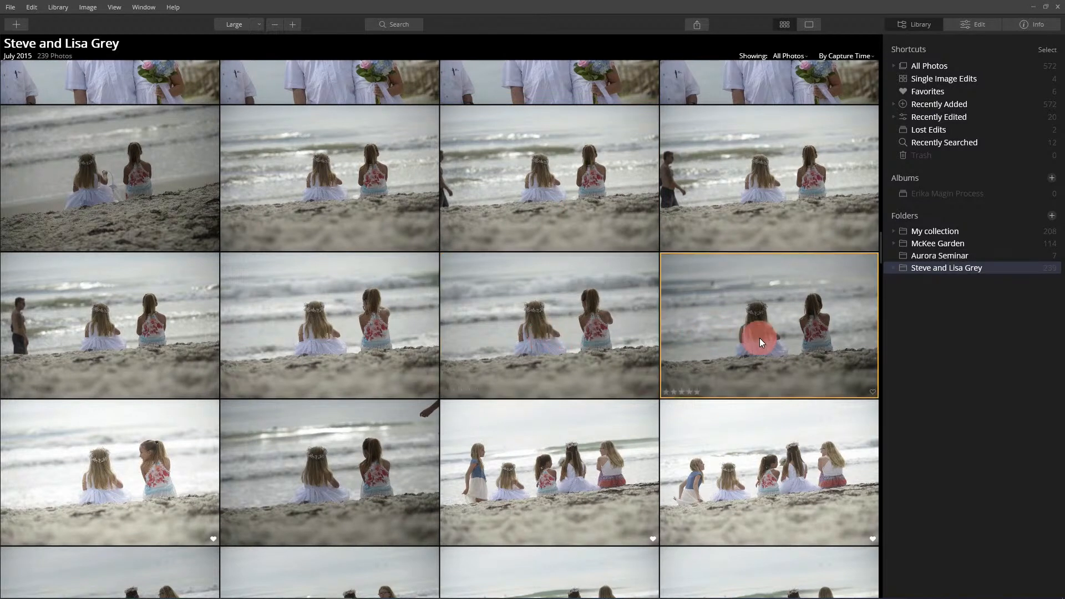
click(134, 470)
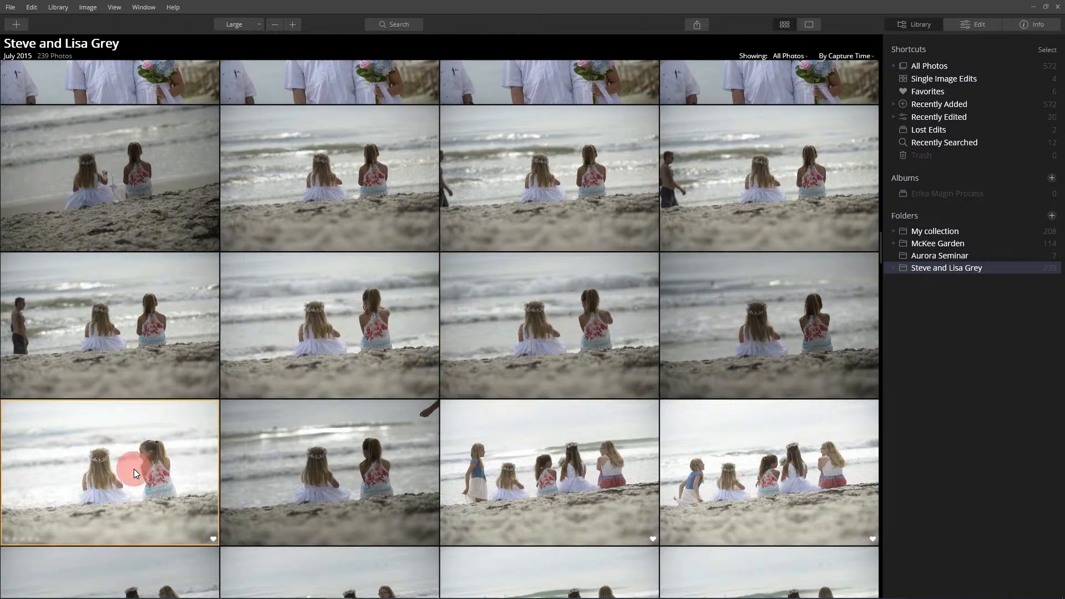
- Examine the beach photos of the larger group of girls and their colour and black-and-white edits further down the folder
scroll(134, 468, down, 1)
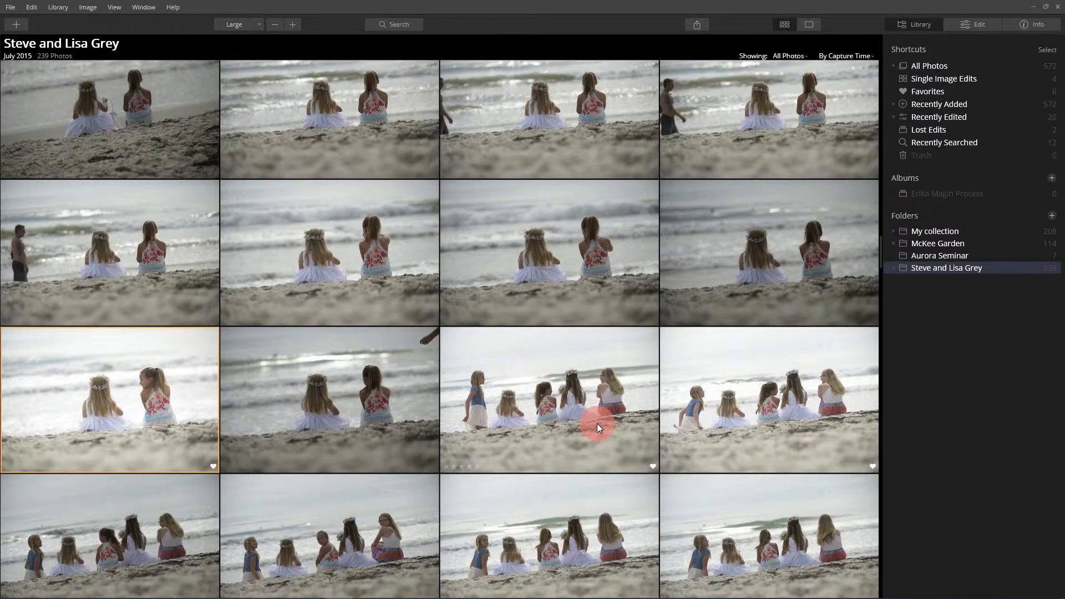
scroll(597, 423, down, 2)
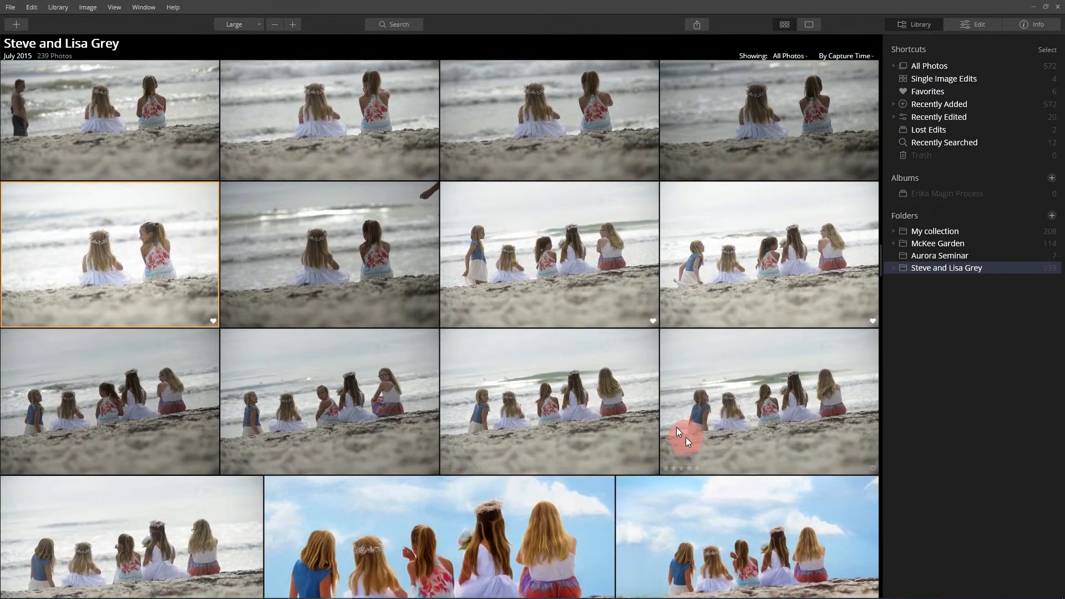
scroll(465, 498, down, 2)
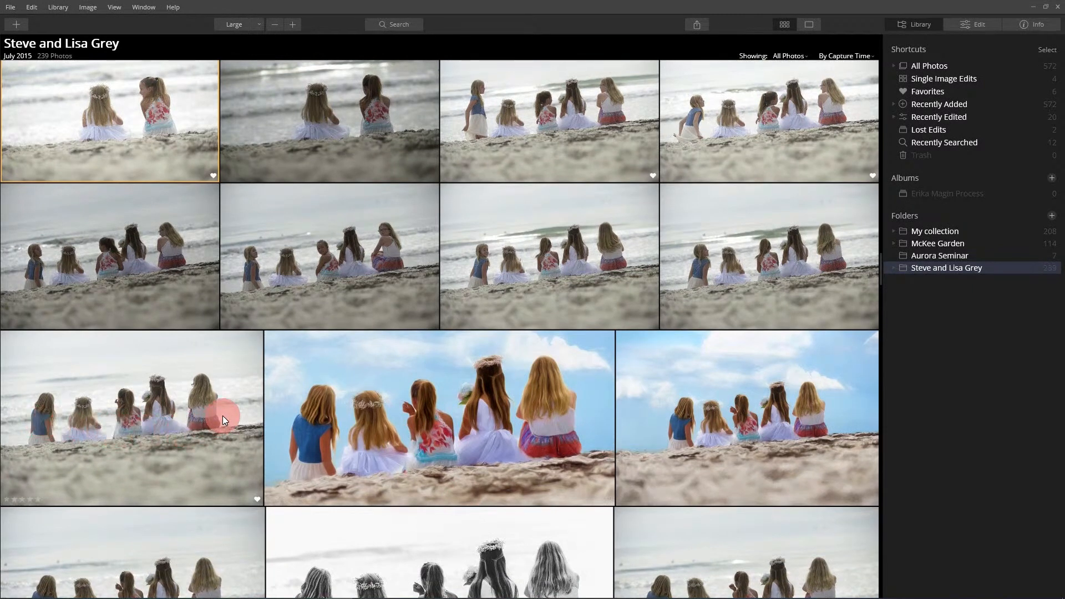
scroll(222, 414, down, 2)
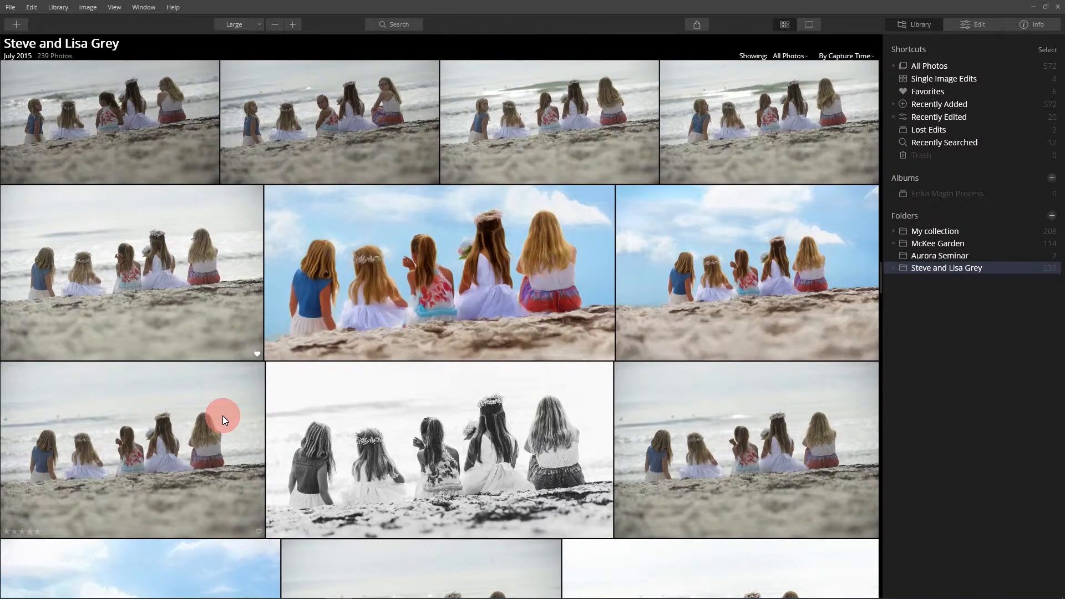
scroll(222, 414, down, 4)
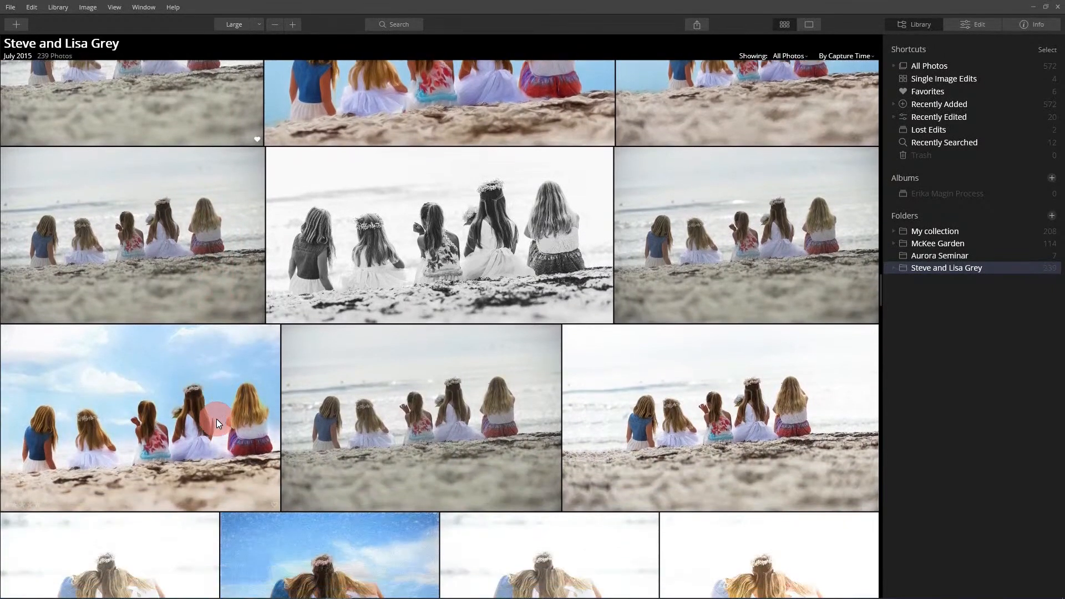
scroll(216, 421, down, 1)
scroll(217, 422, down, 1)
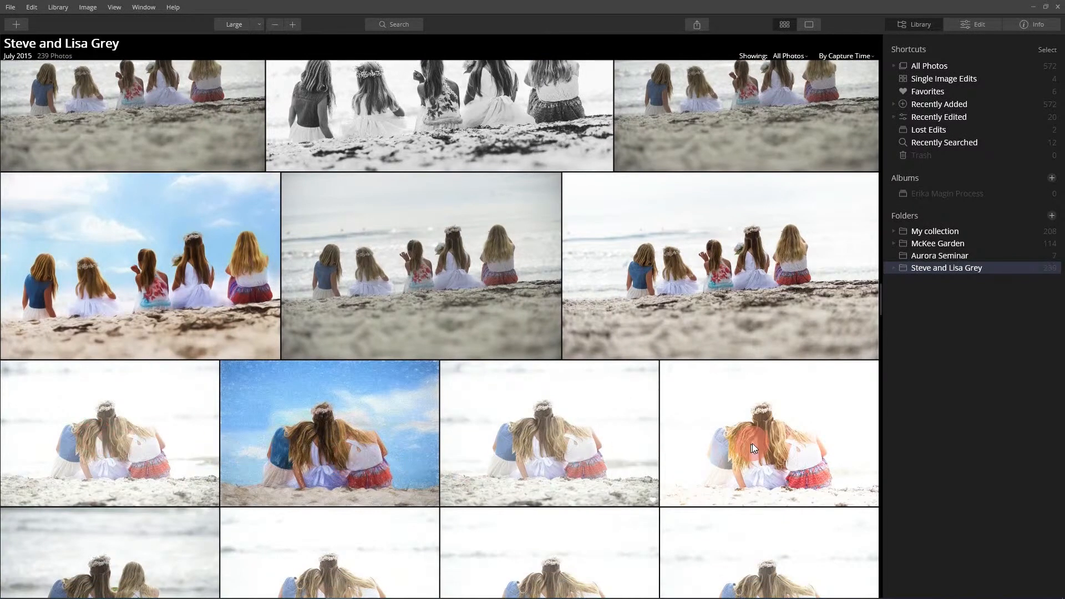
scroll(523, 455, down, 3)
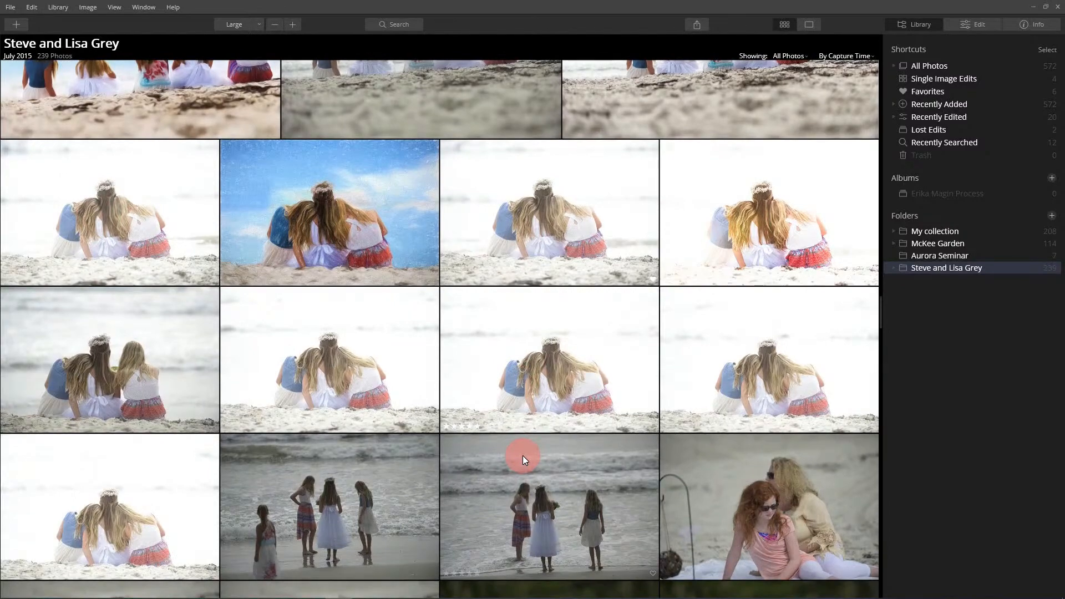
scroll(508, 458, up, 5)
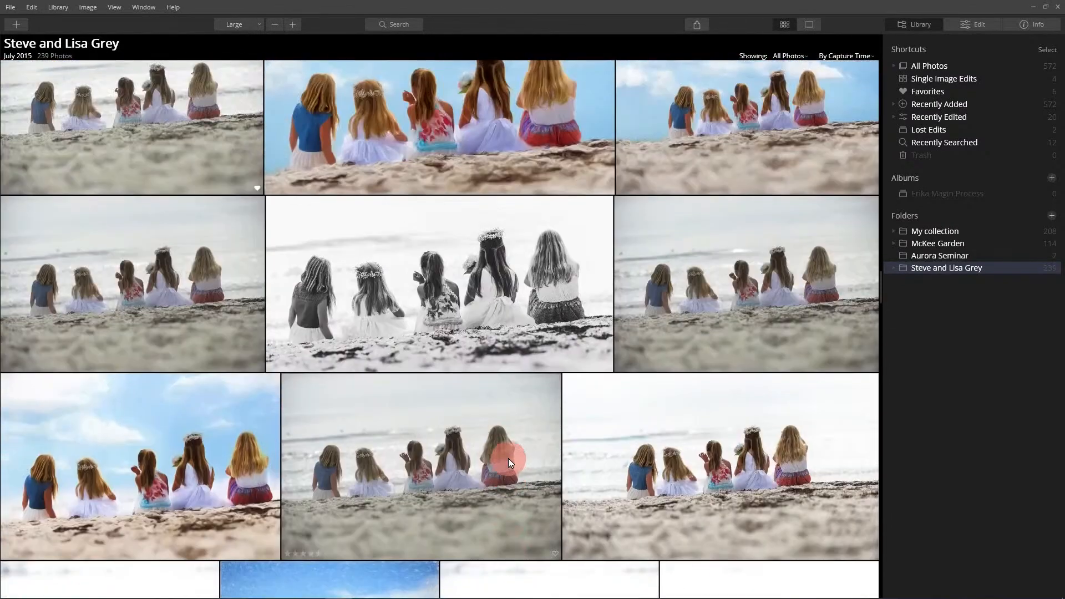
scroll(508, 458, down, 5)
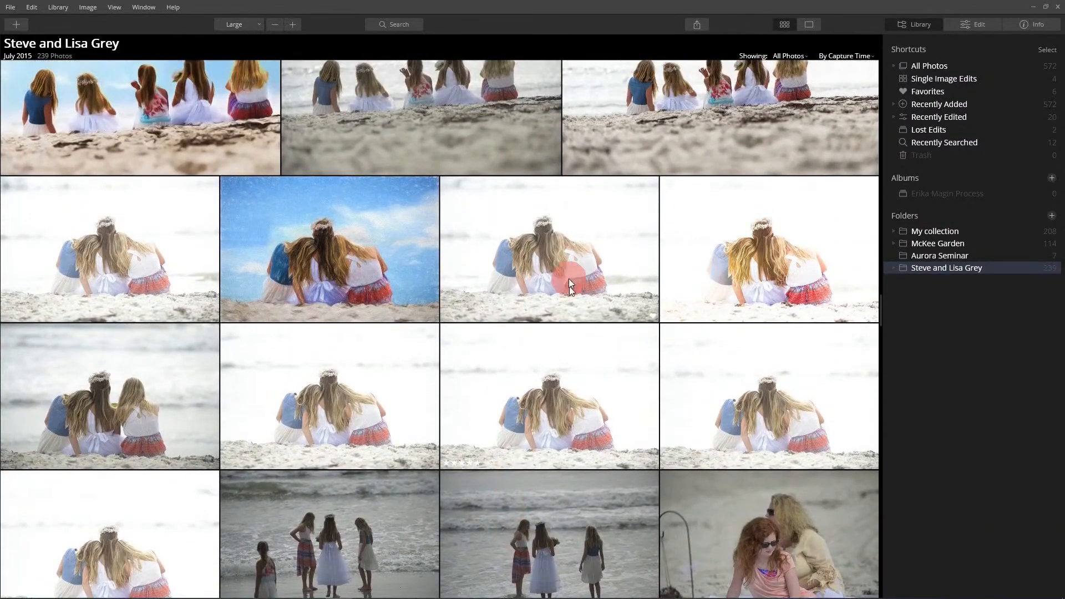
- View the bright PSD version of the three embracing girls, return to the gallery, and open the matching NEF original for editing
double_click(752, 267)
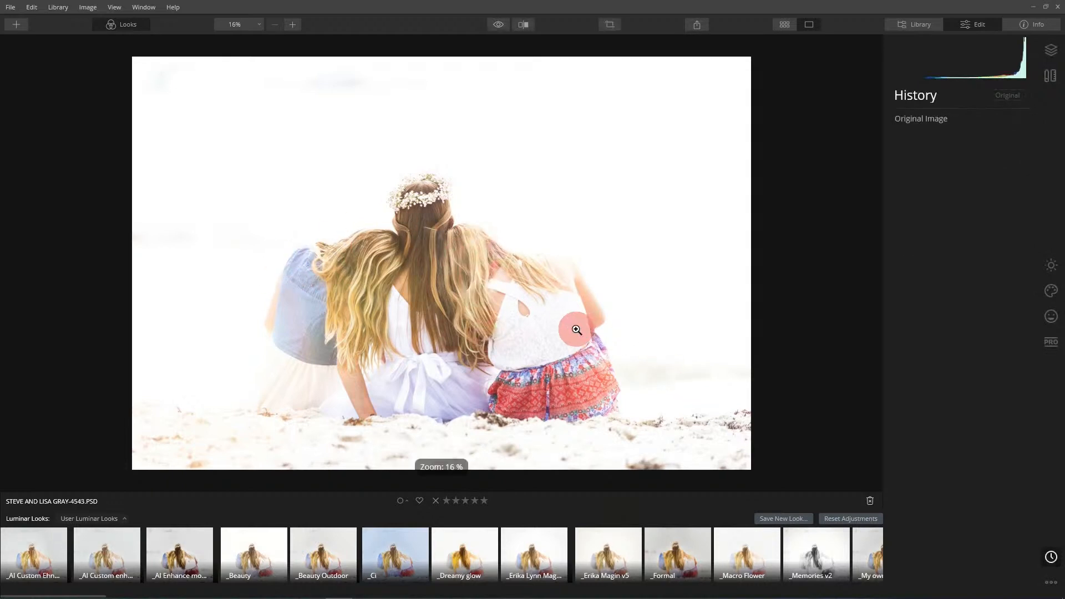
double_click(502, 317)
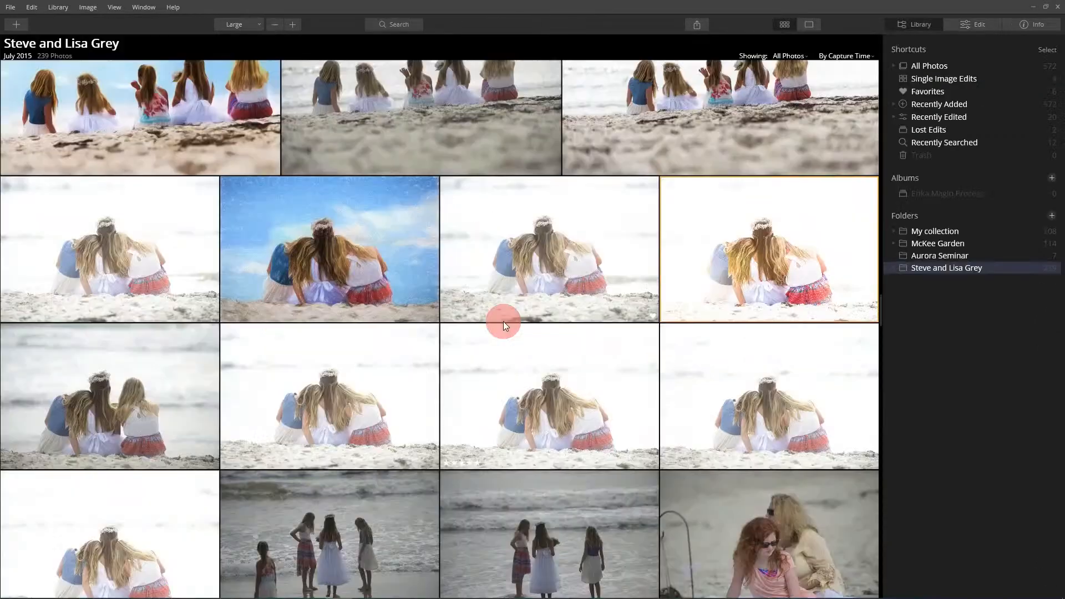
click(587, 272)
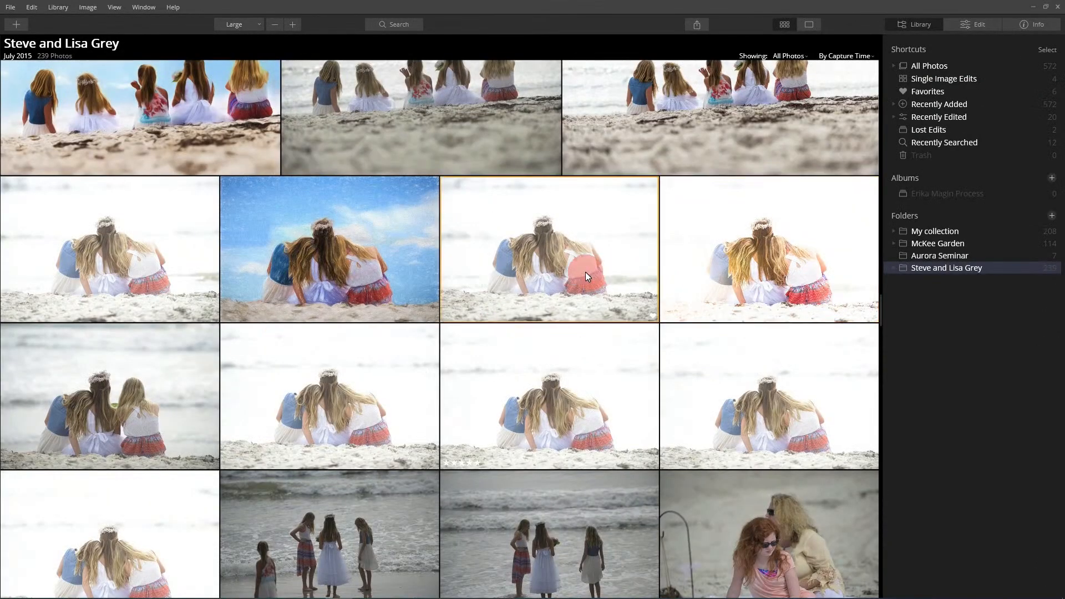
double_click(556, 267)
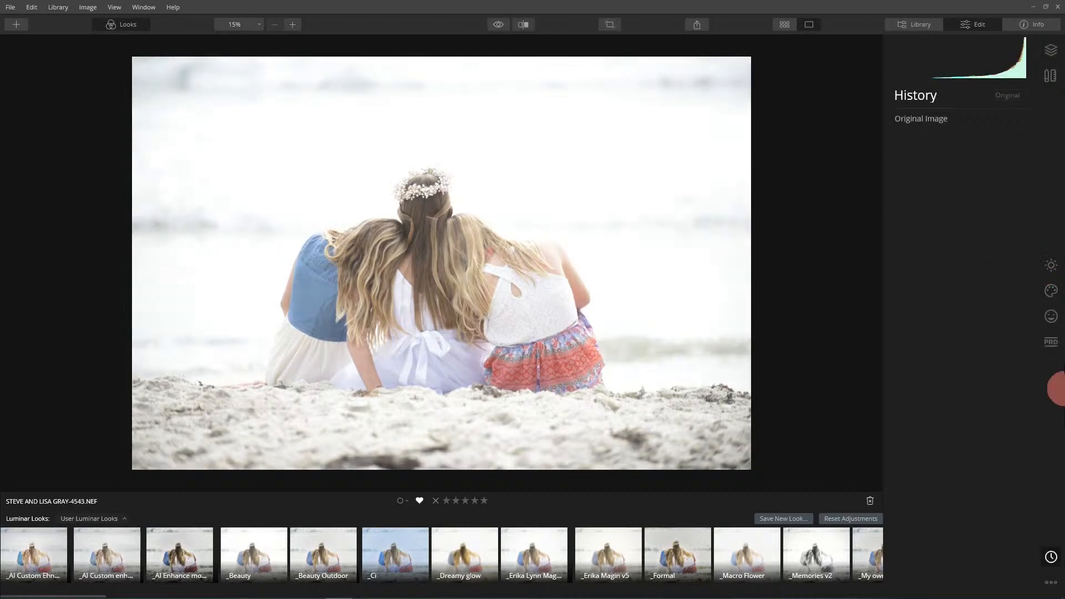
click(1050, 266)
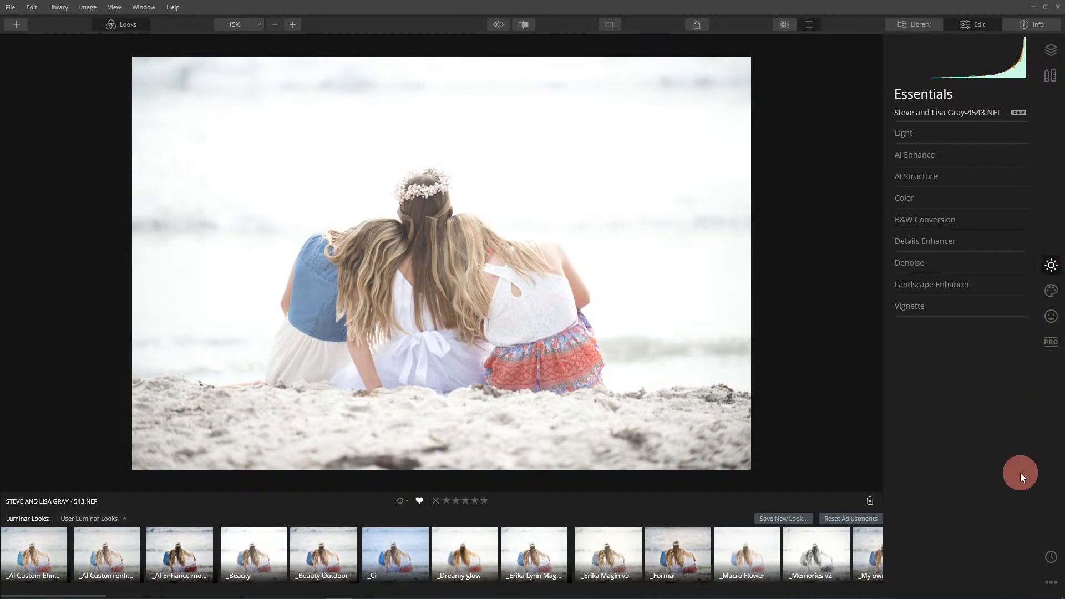
click(1053, 316)
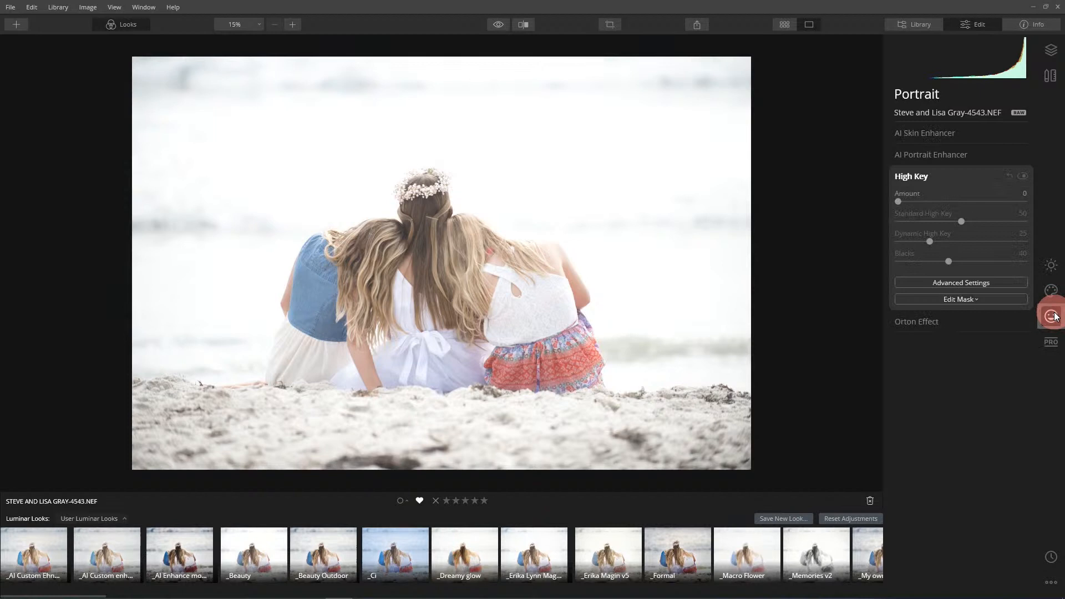
click(917, 177)
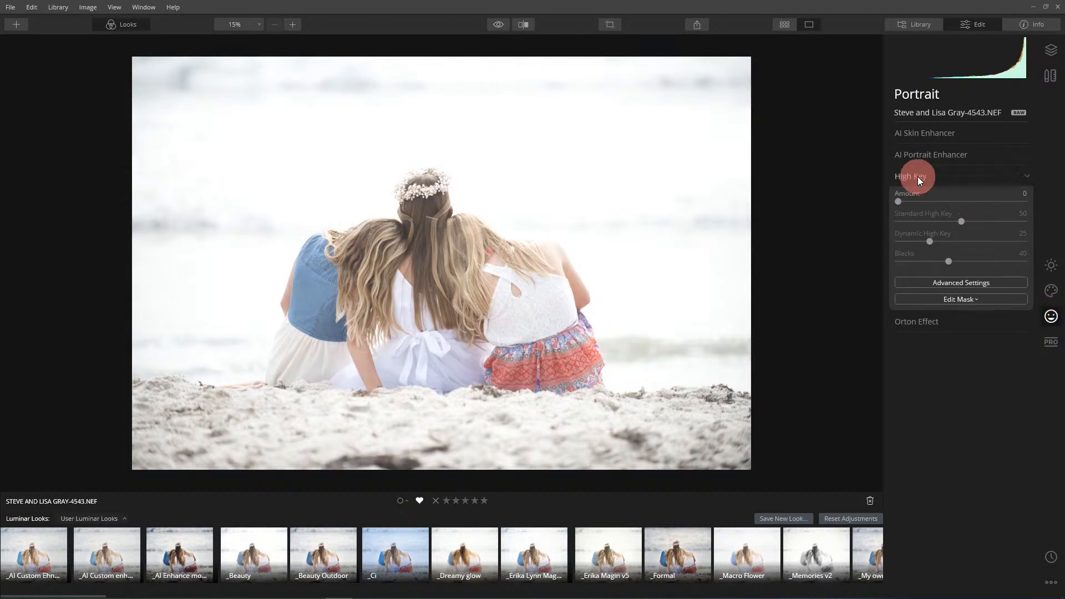
- Apply the Mystical filter with Amount 75, Shadows 17, Smoothness -54 and Warmth 61
click(1051, 292)
click(909, 241)
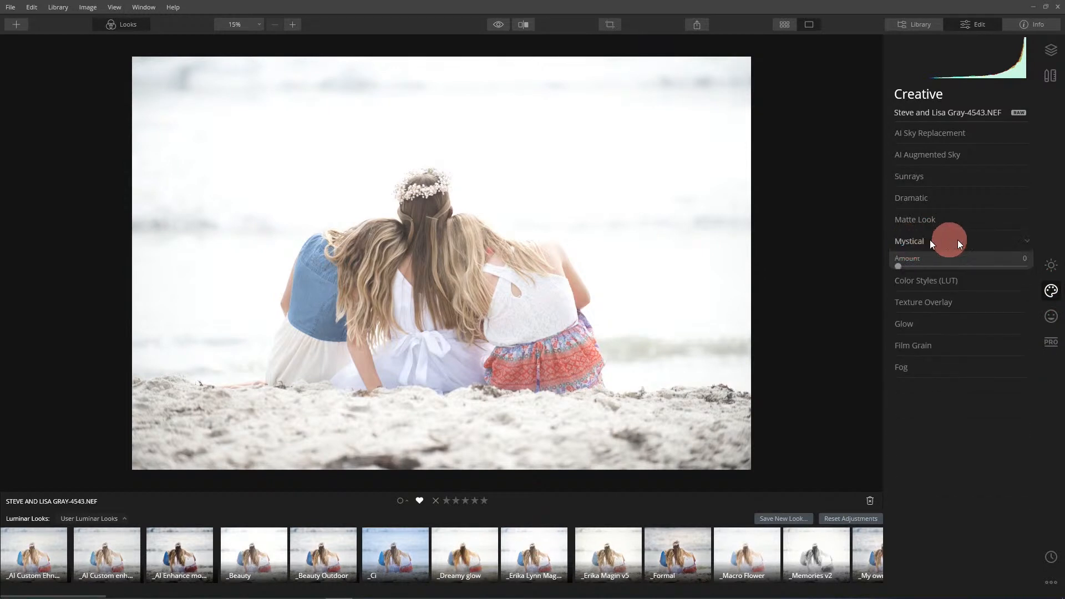
click(912, 241)
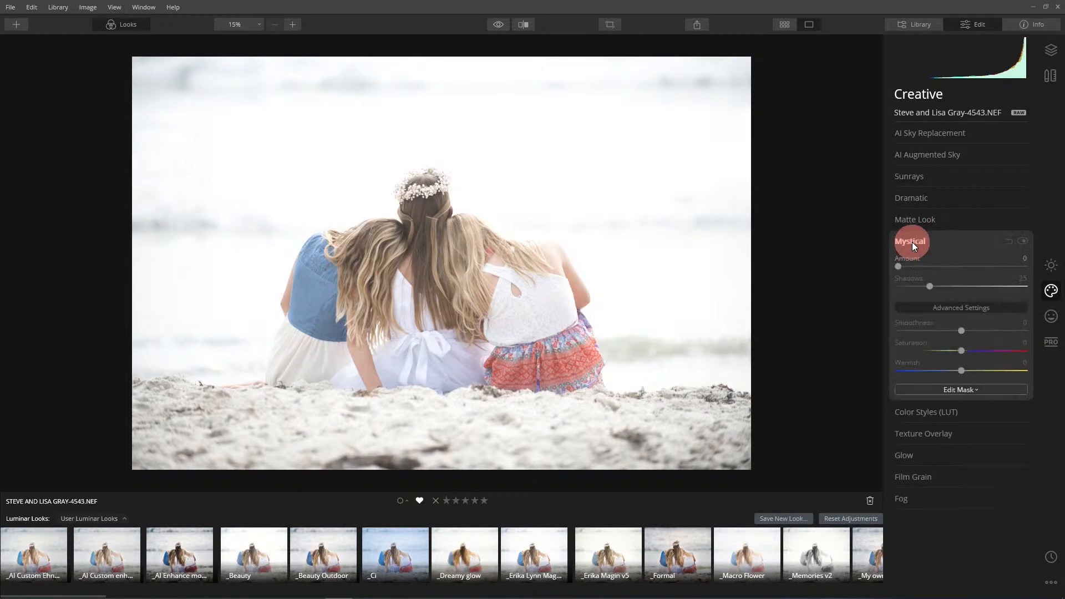
drag(956, 268, 991, 274)
mouse_move(925, 284)
mouse_down()
mouse_move(1007, 297)
mouse_move(882, 289)
mouse_move(921, 290)
mouse_up()
drag(971, 331, 986, 375)
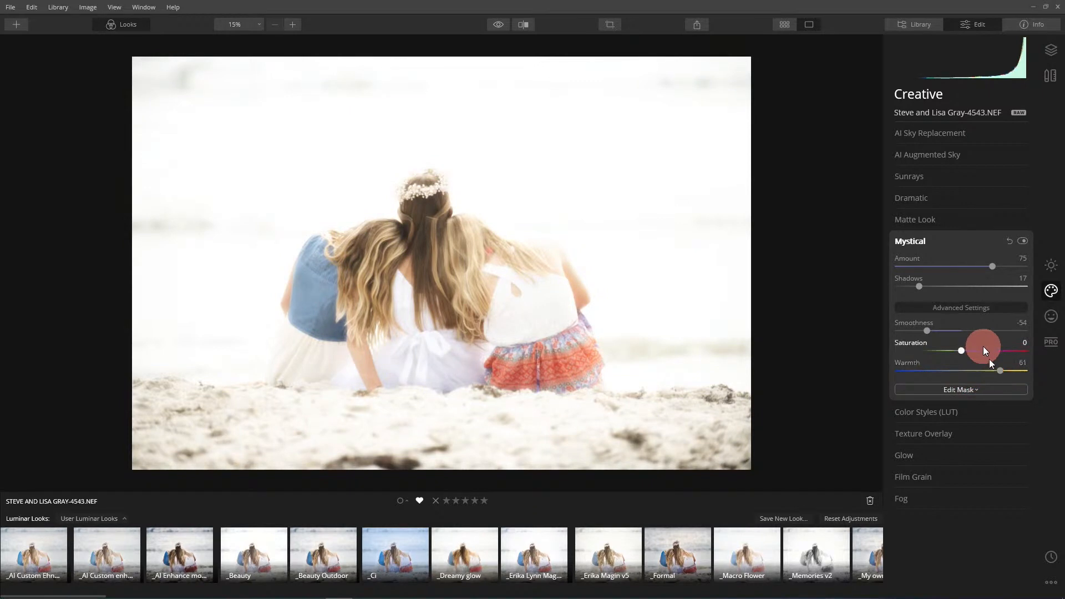
- Crop the photo closer around the three girls at the original aspect ratio, and compare the result with the unedited image
click(612, 24)
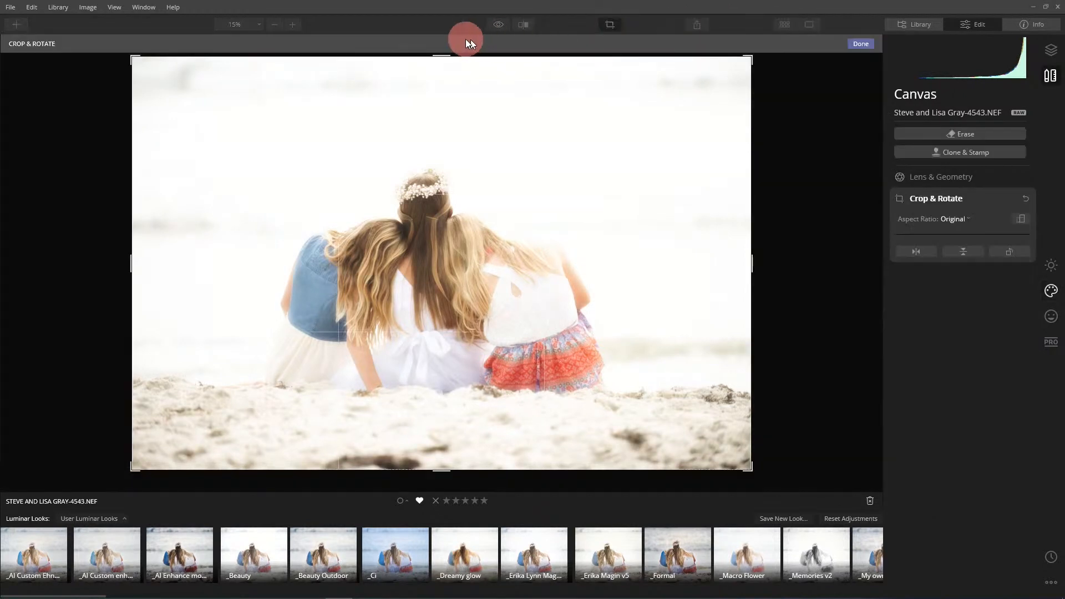
drag(441, 56, 435, 90)
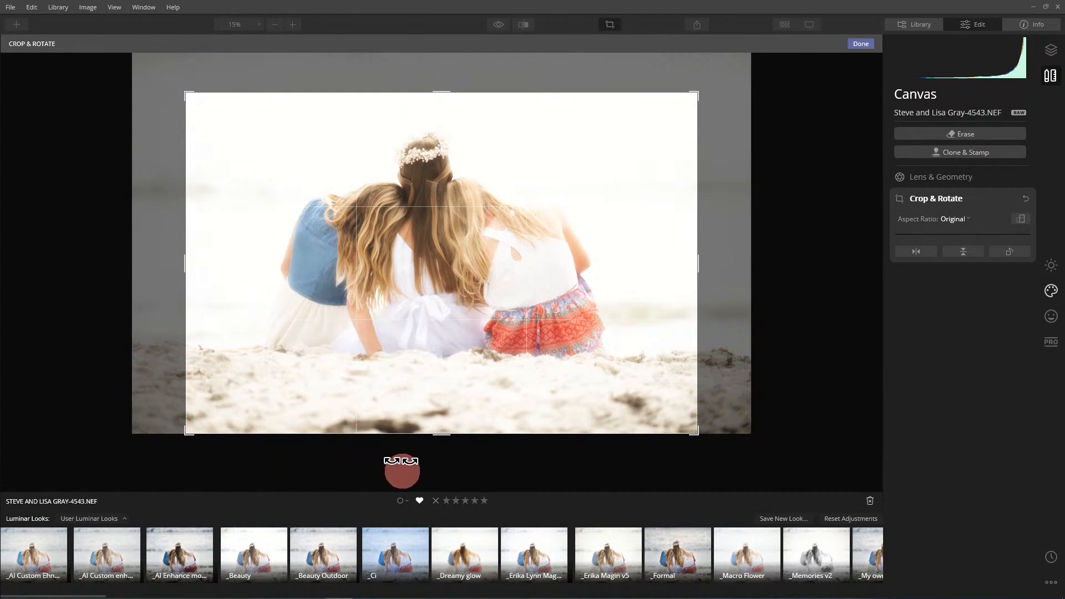
drag(443, 434, 438, 405)
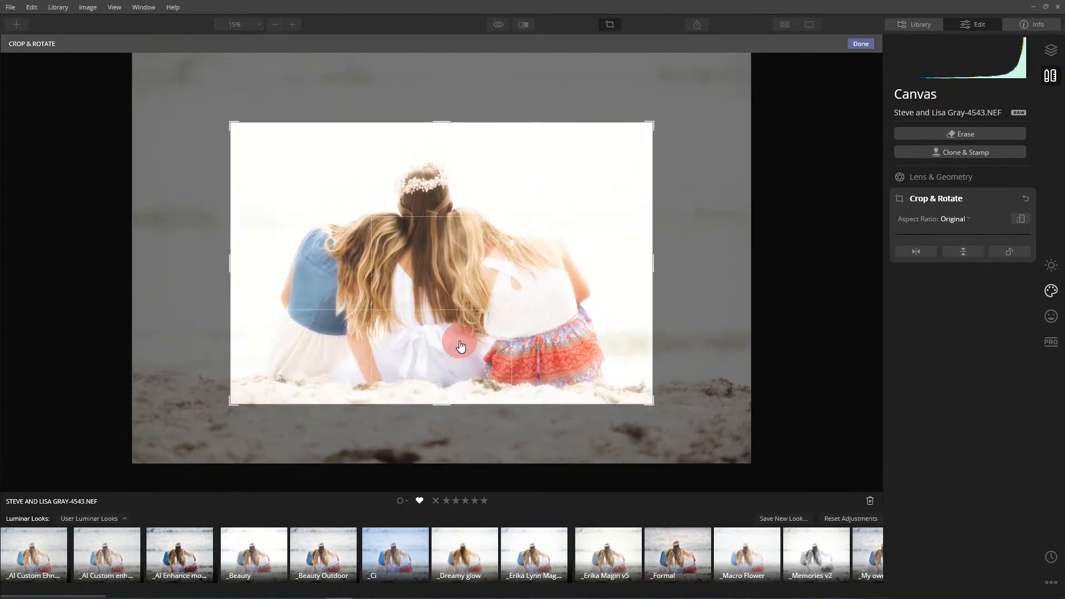
drag(460, 346, 473, 338)
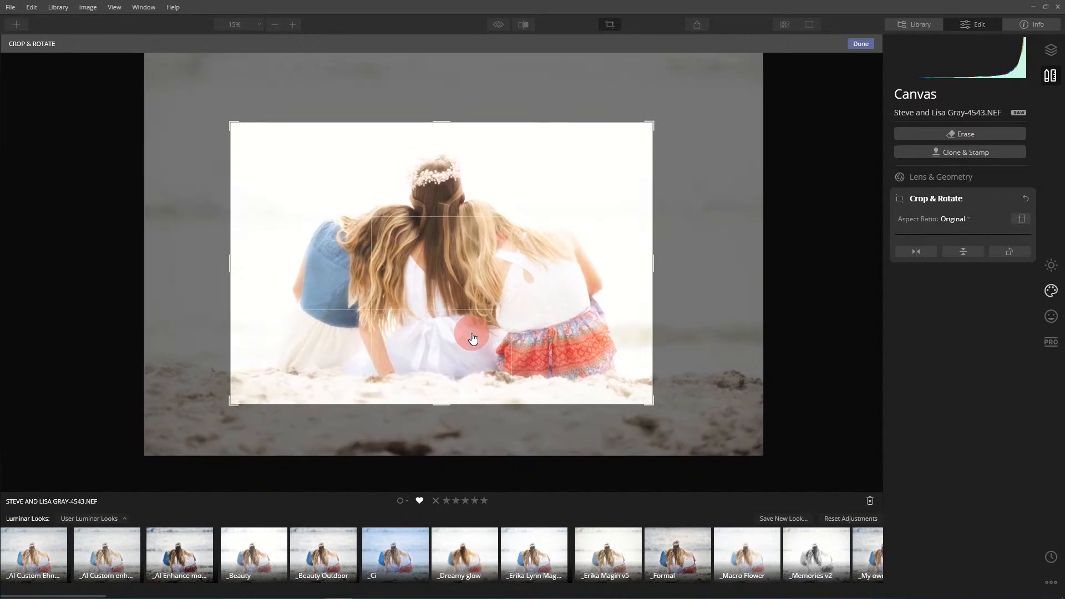
click(864, 43)
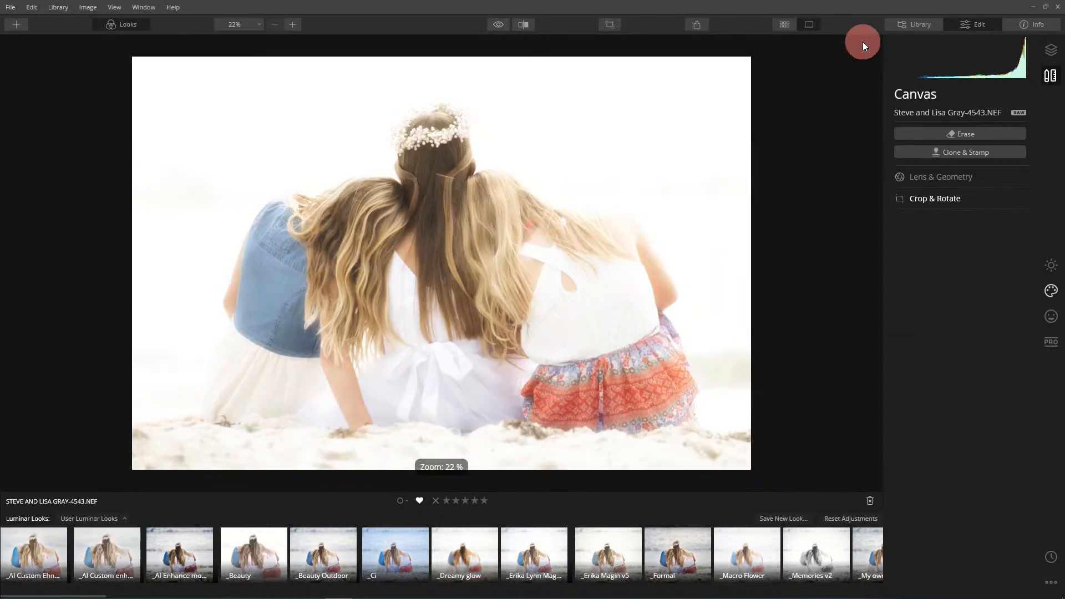
click(499, 24)
click(500, 25)
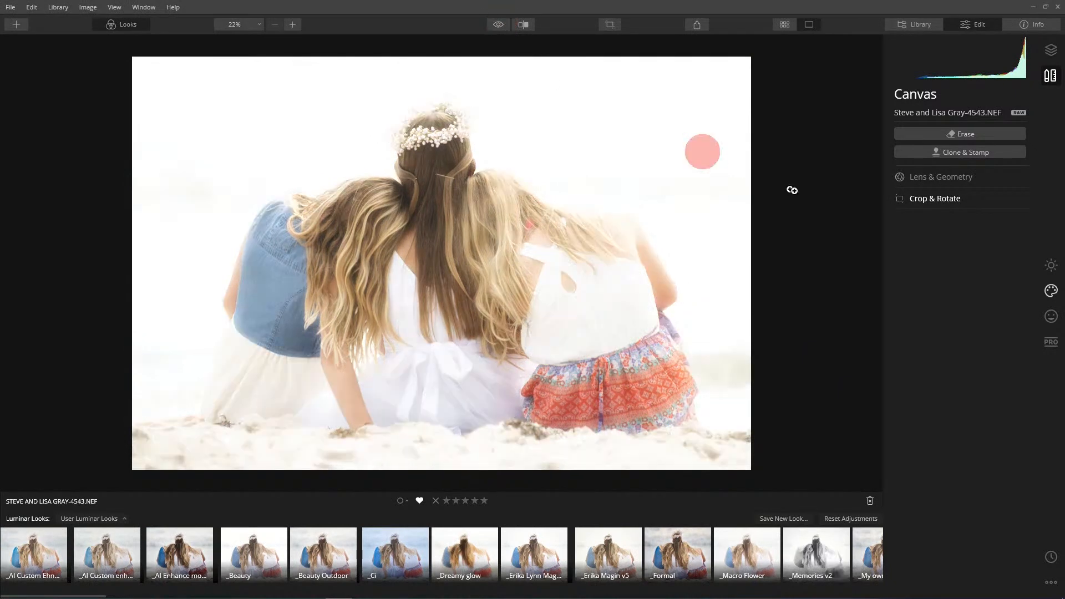
- Apply Advanced Contrast to the highlights with Highlights Contrast 73 and Highlights Balance 45
click(1050, 291)
click(922, 245)
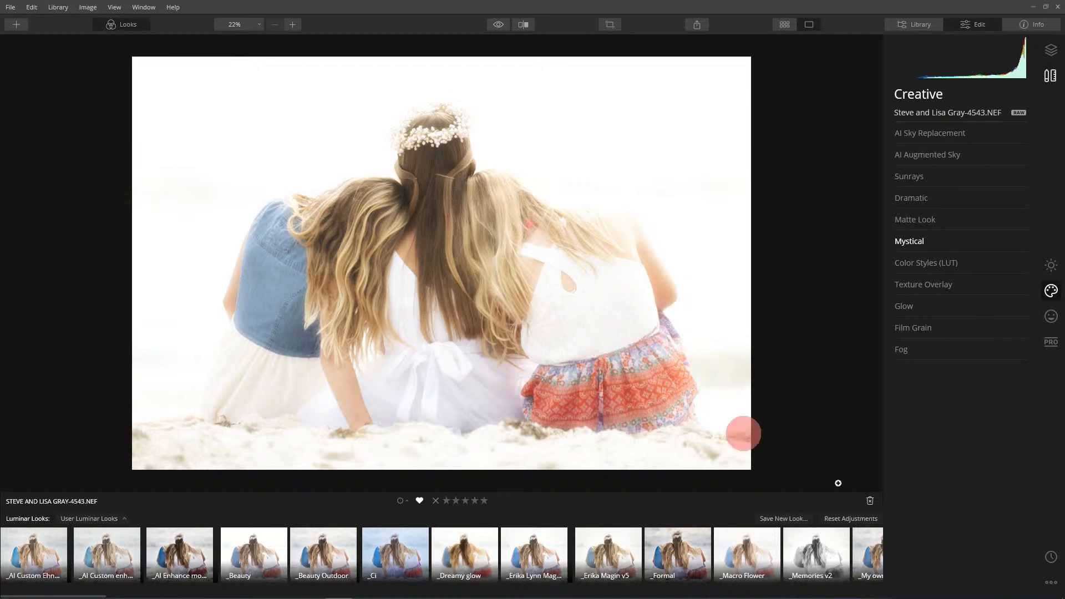
click(1050, 342)
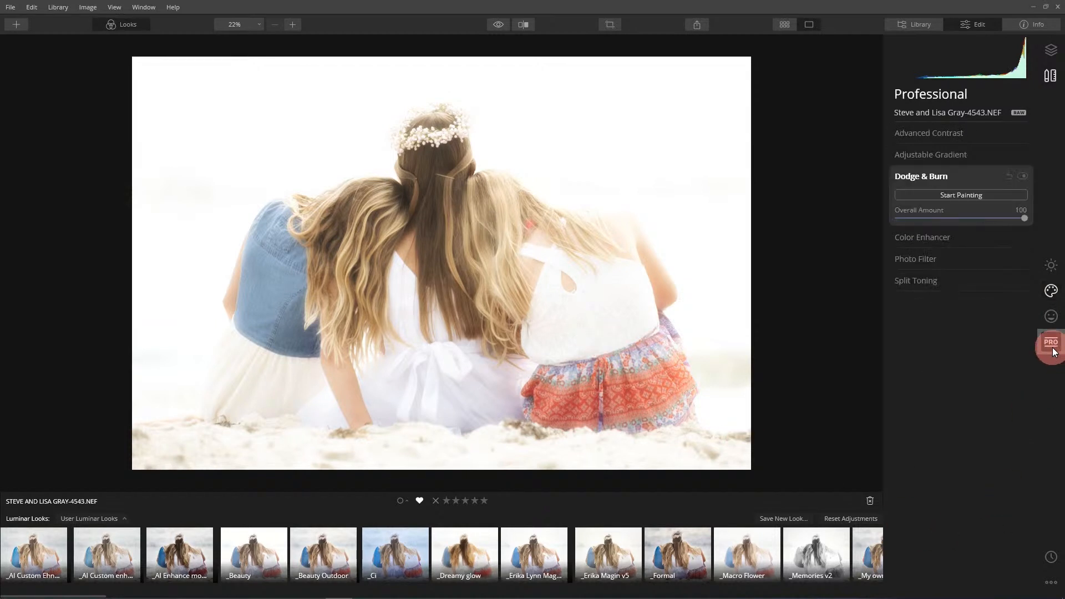
click(943, 136)
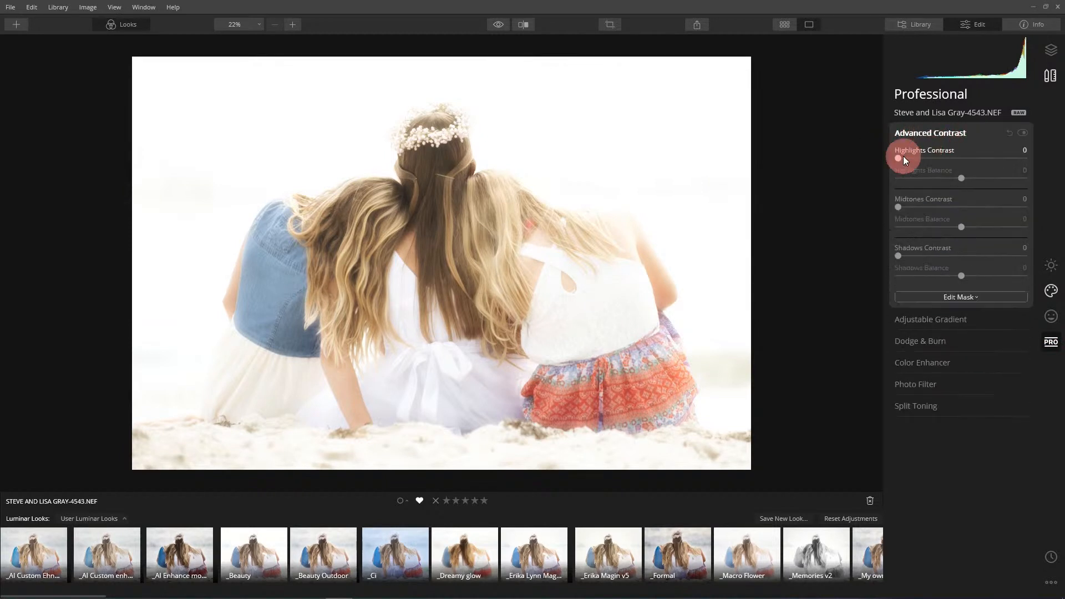
drag(913, 161, 944, 183)
click(961, 178)
drag(912, 182, 991, 169)
- Set Midtones Contrast to 43 and Shadows Contrast to 53, both with Balance 17, and compare the result with the unedited image
click(901, 207)
drag(897, 209, 972, 234)
click(912, 257)
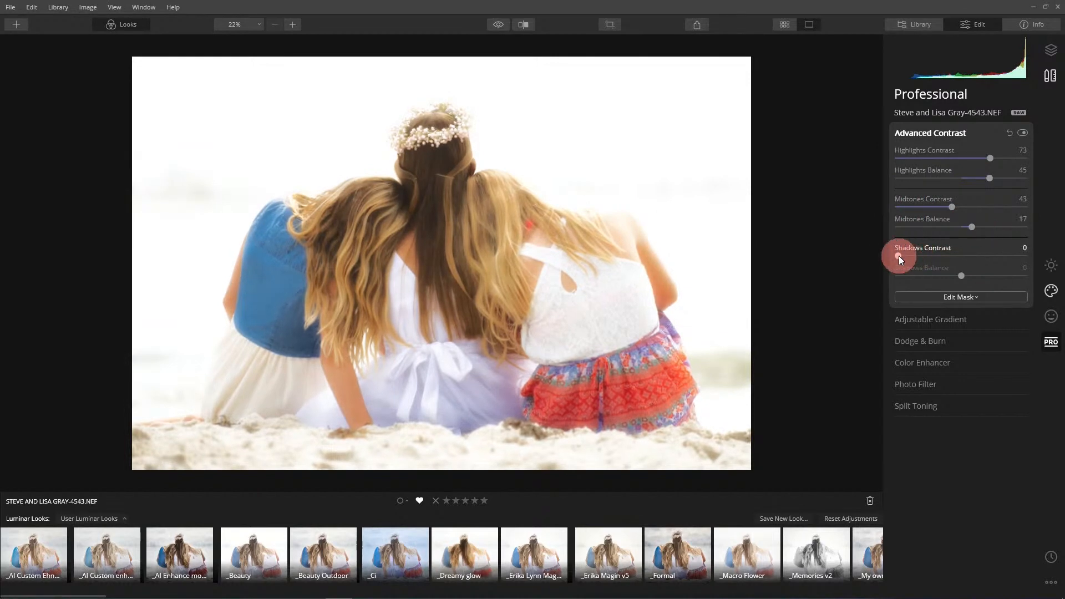
drag(899, 255, 968, 287)
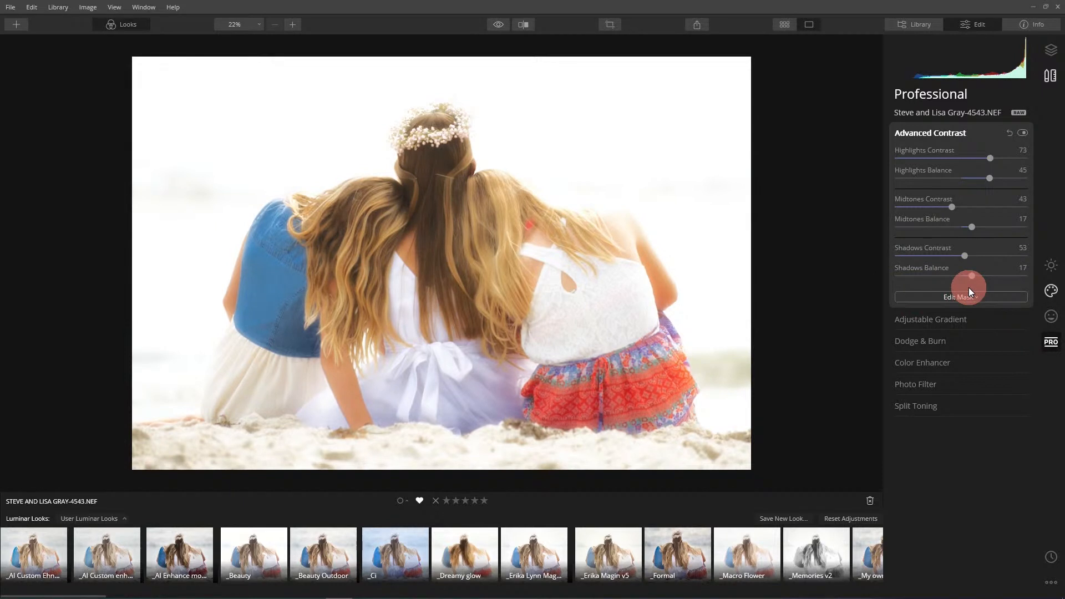
click(497, 25)
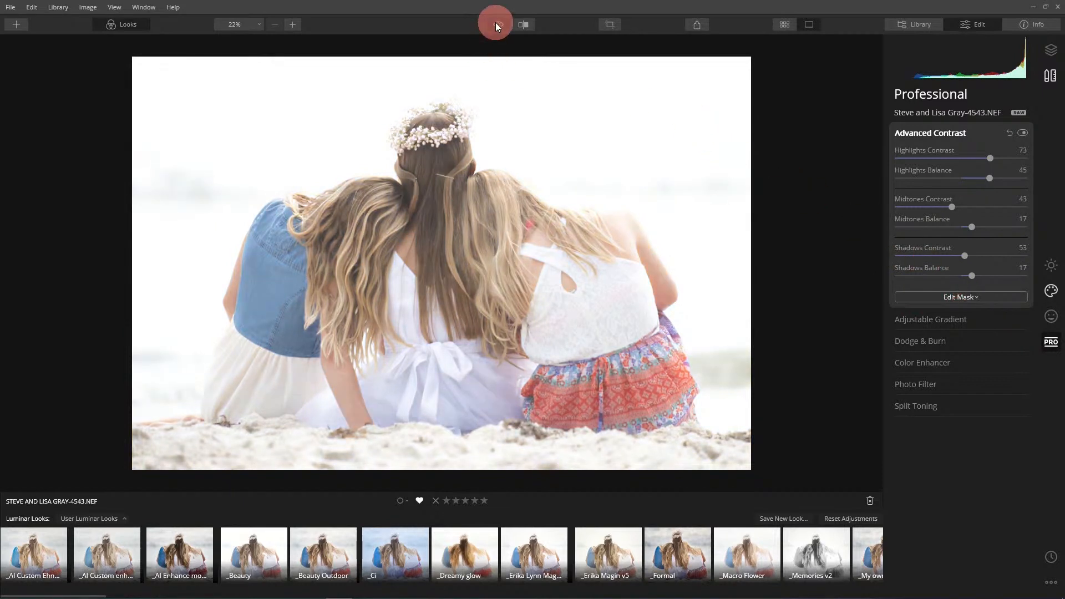
click(495, 24)
click(495, 25)
click(495, 24)
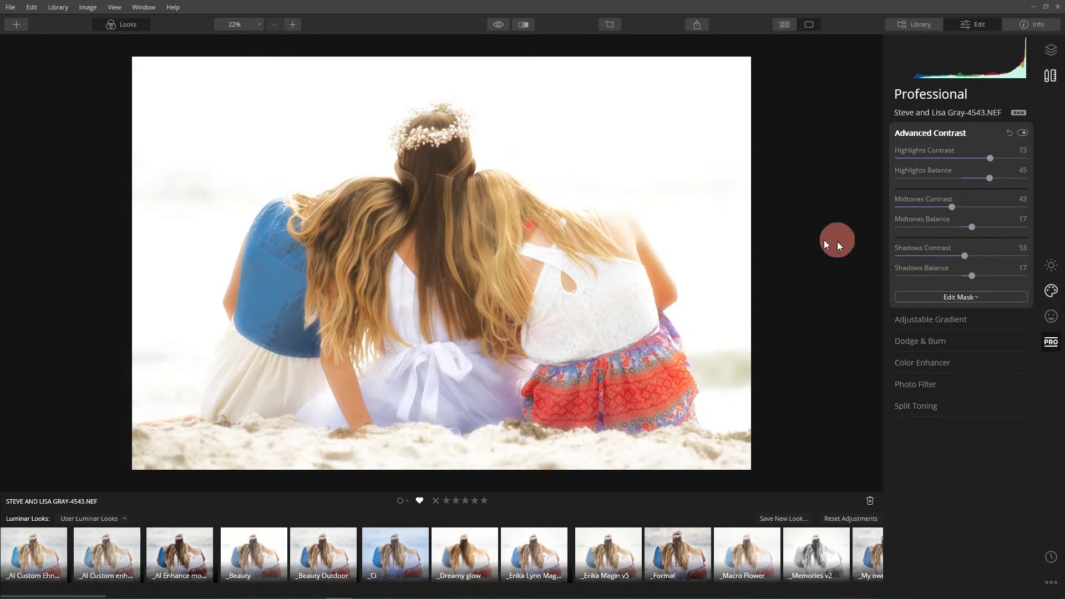
- Apply the Details Enhancer with Small Details 11, Medium Details 68 and Large Details 11
click(1051, 265)
click(939, 241)
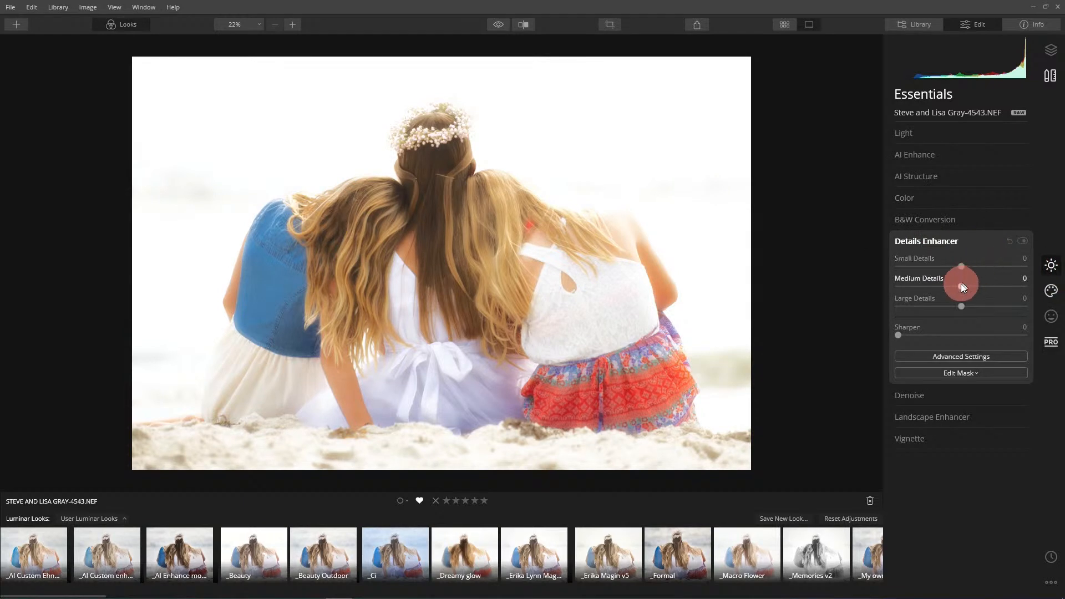
mouse_move(960, 287)
mouse_down()
mouse_move(1005, 289)
mouse_move(958, 282)
mouse_move(1006, 285)
mouse_move(969, 268)
mouse_up()
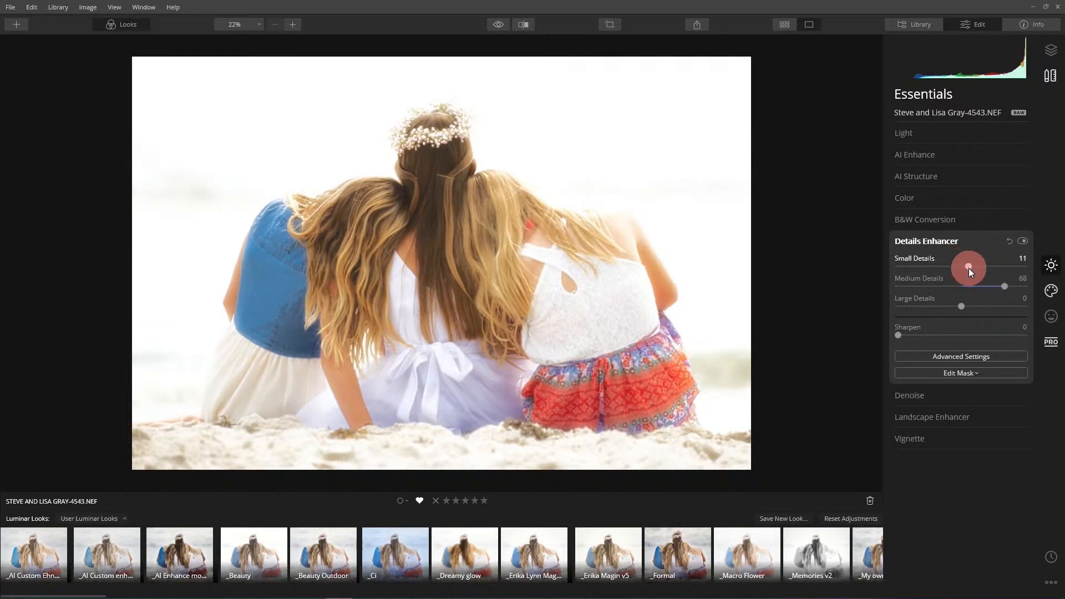
drag(959, 305, 966, 306)
- Check the hair at 100% with the Details Enhancer off and on, and reduce Medium Details to 42
scroll(472, 190, up, 2)
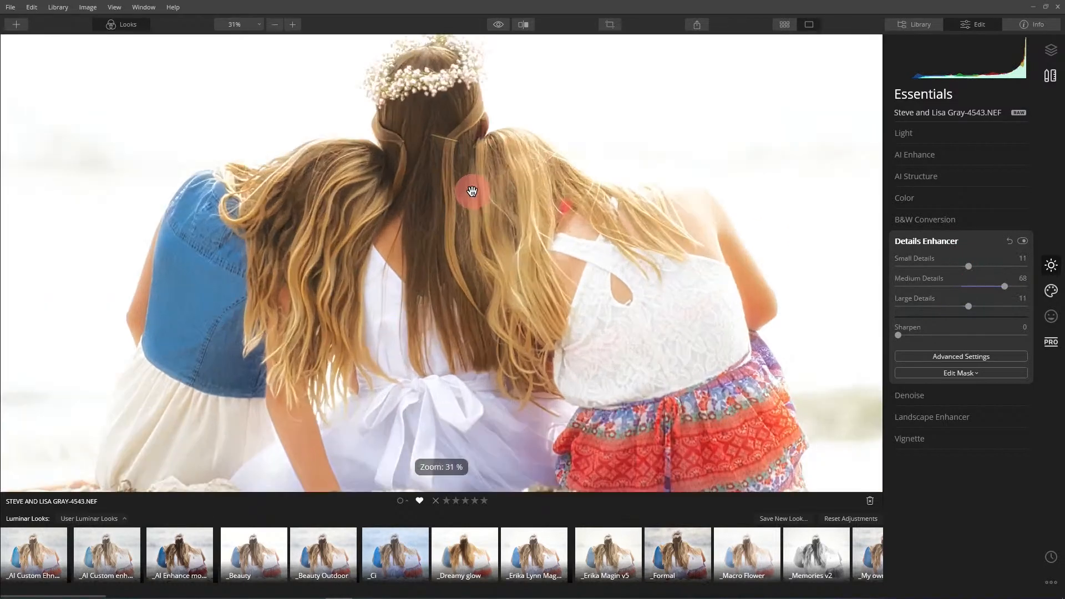
click(244, 20)
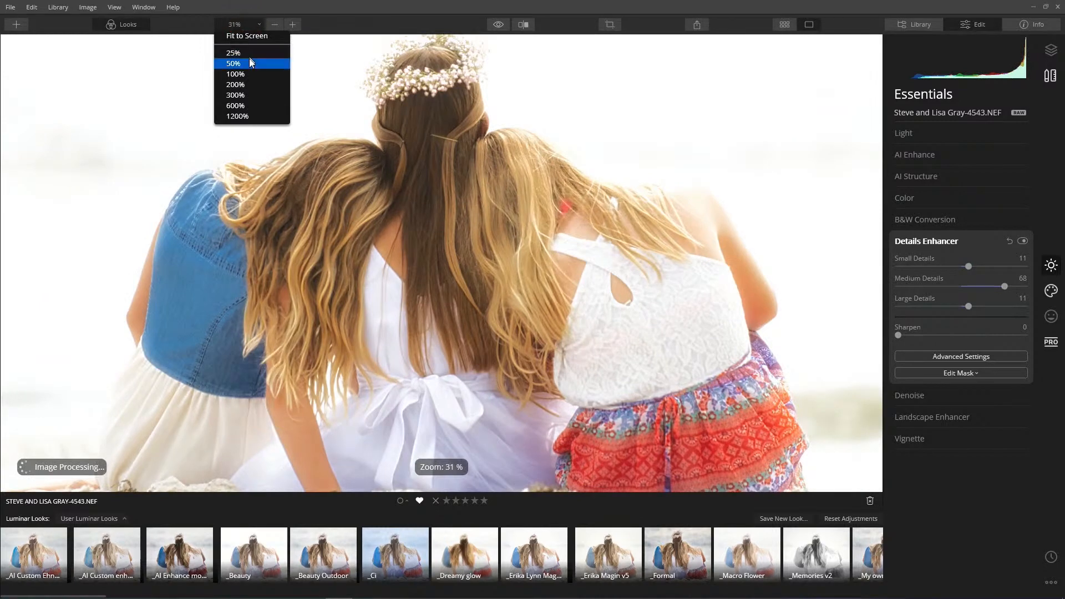
click(248, 79)
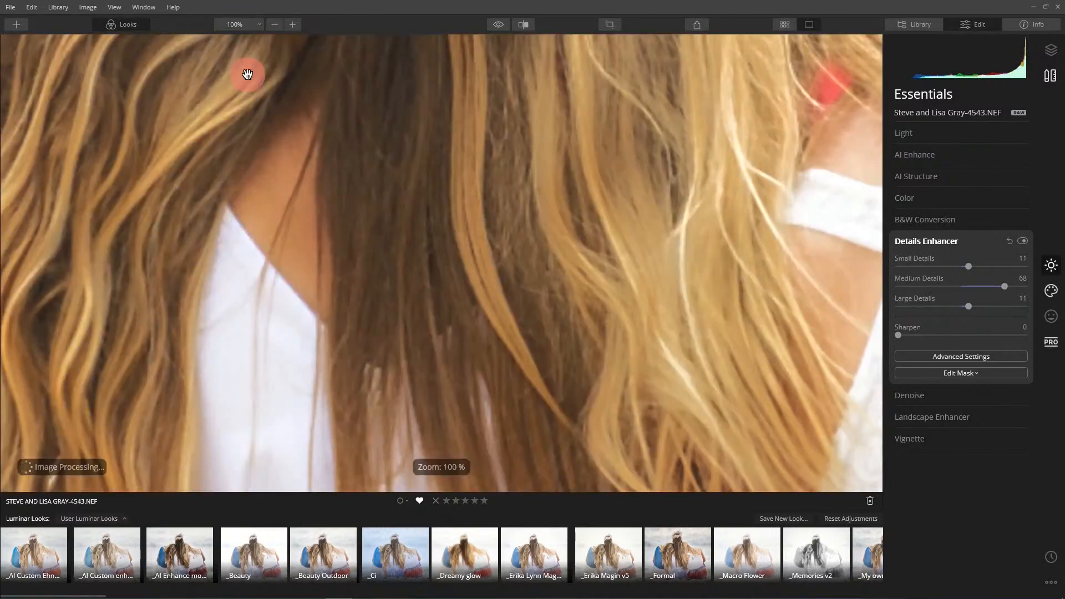
drag(471, 104, 460, 273)
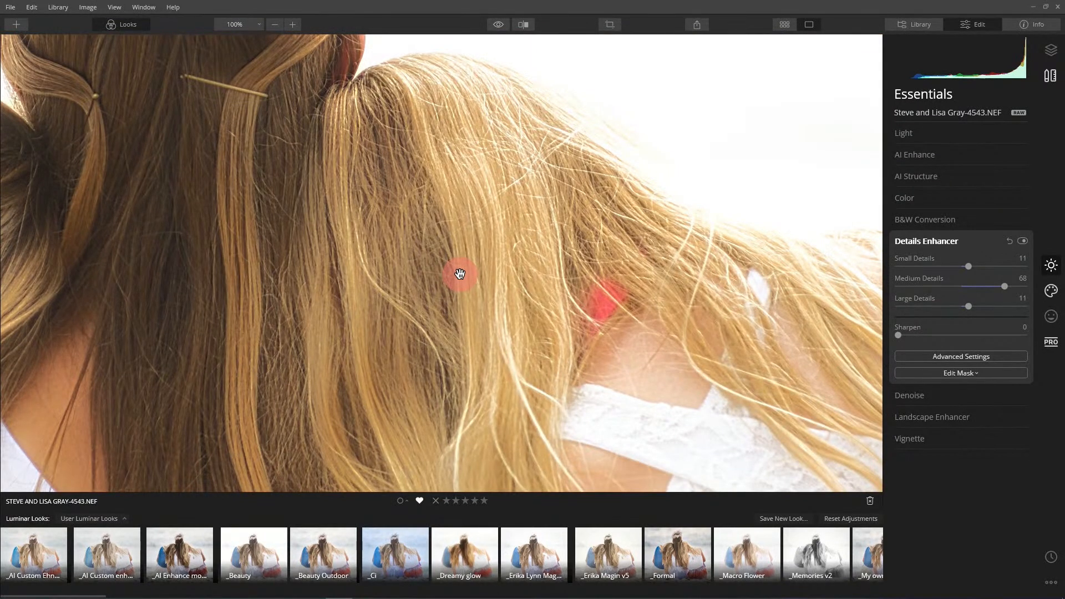
click(1023, 240)
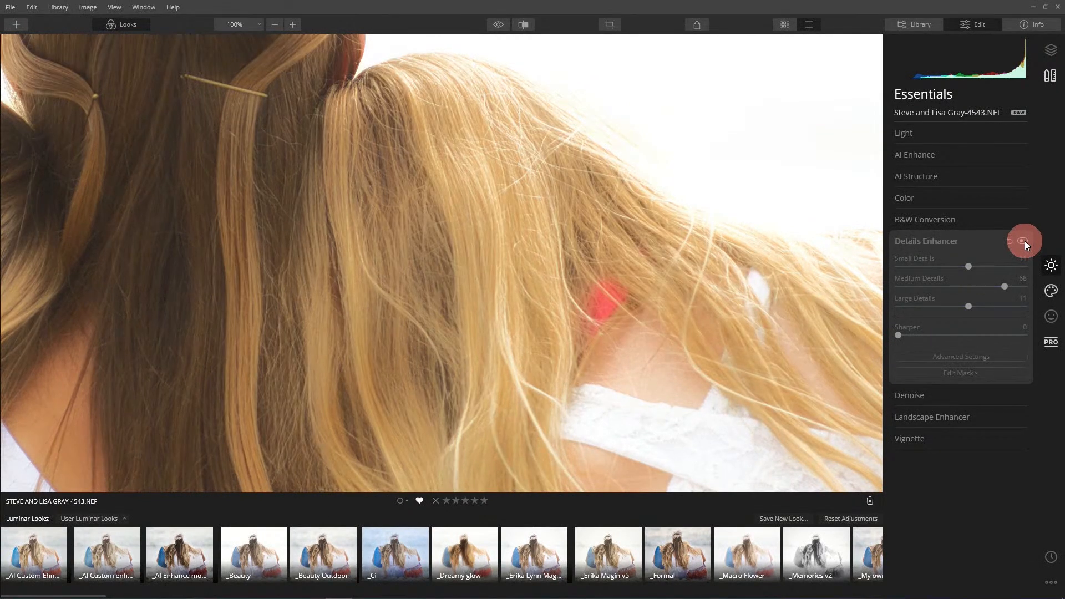
click(1022, 241)
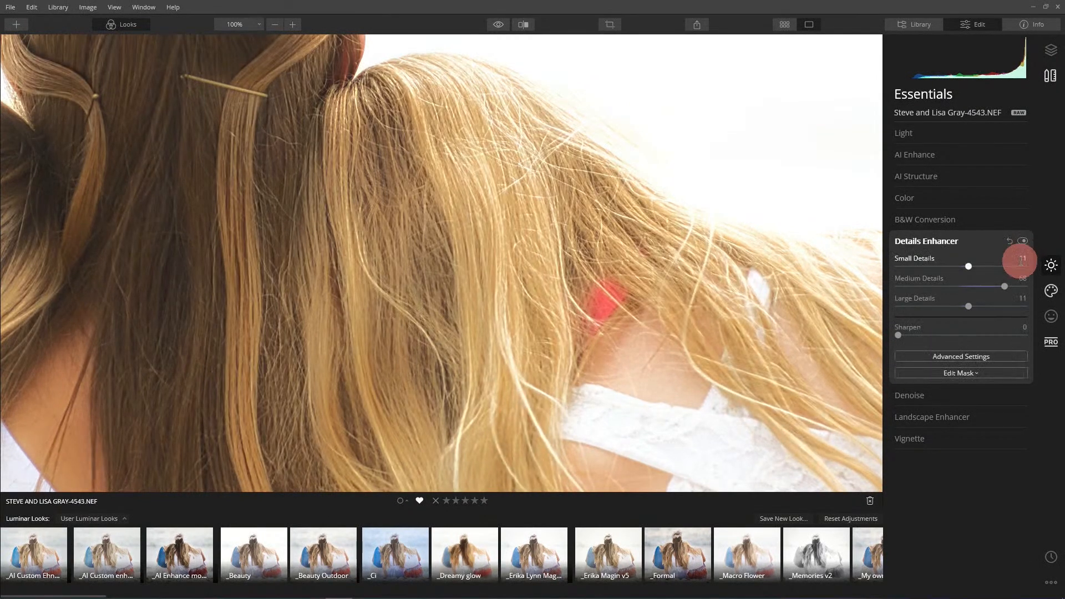
drag(1004, 286, 987, 295)
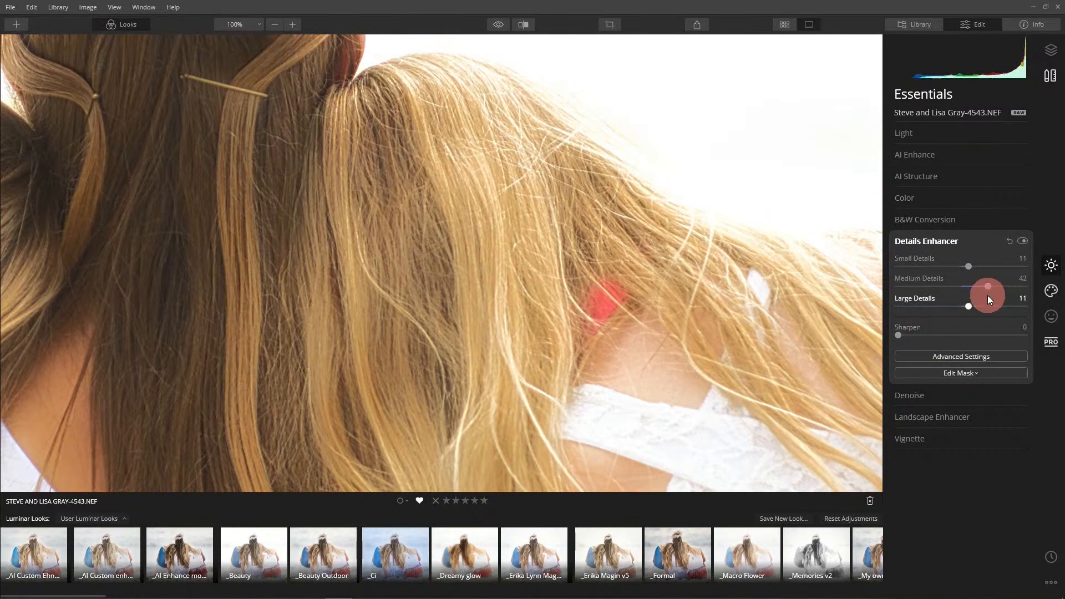
click(1022, 242)
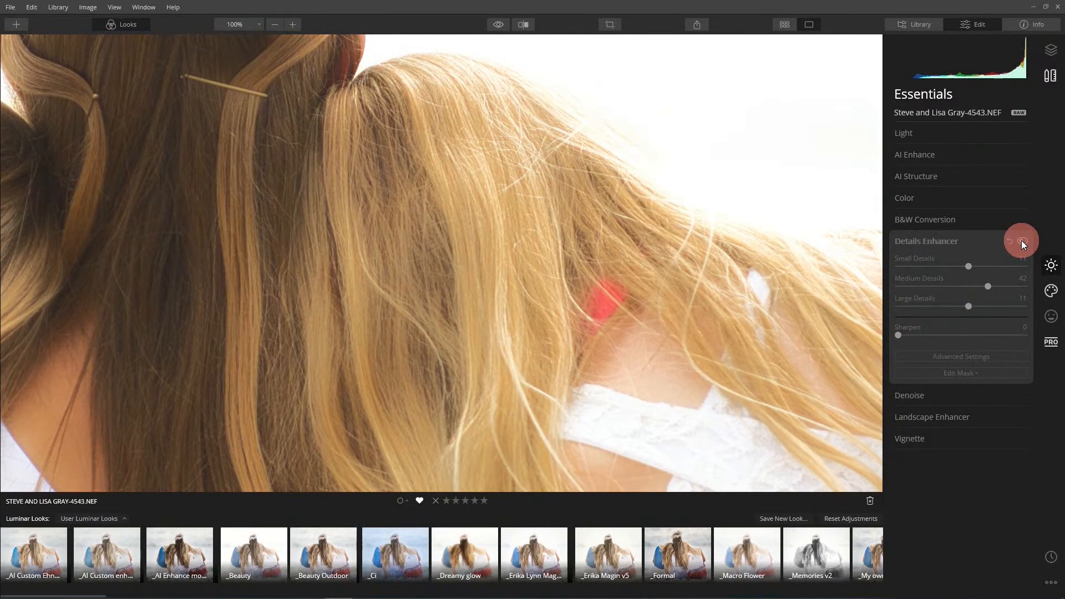
click(1022, 242)
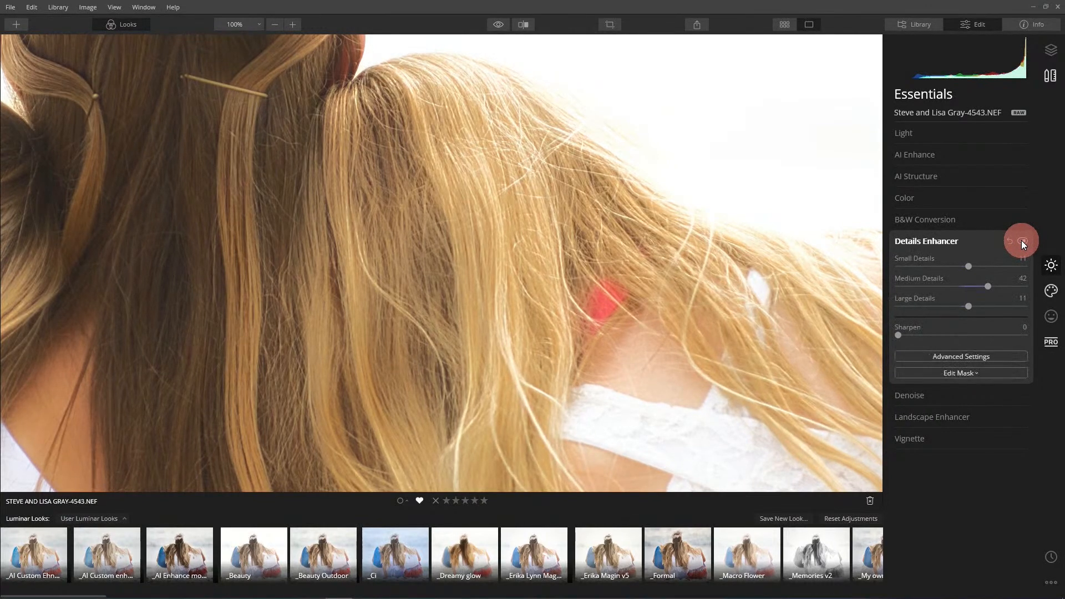
- Fit the whole photo to the screen, hide the Looks strip and compare the edit with the unedited image
click(247, 25)
click(255, 34)
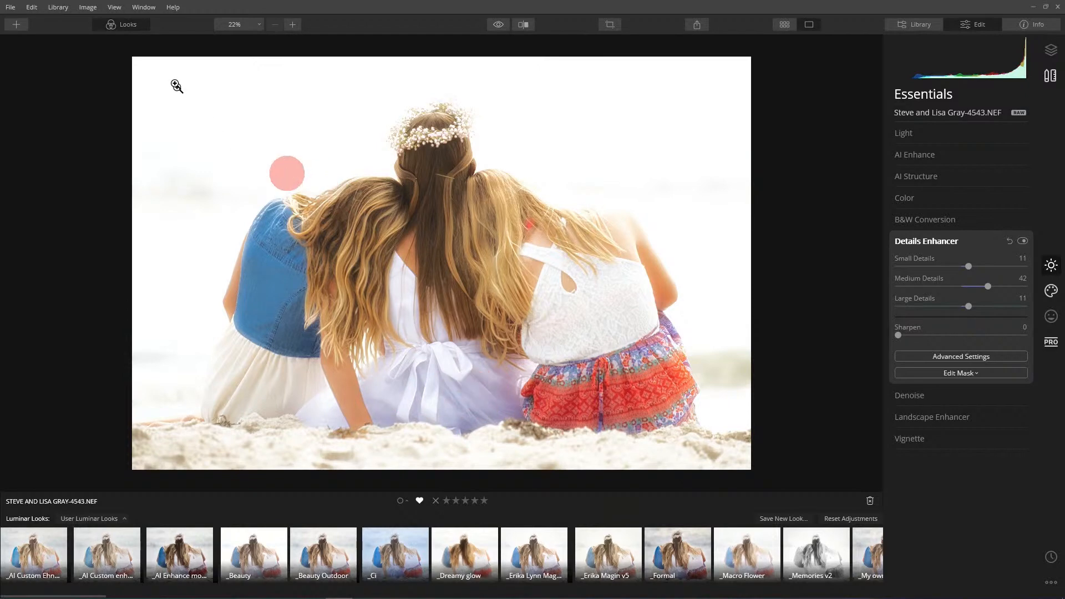
click(113, 24)
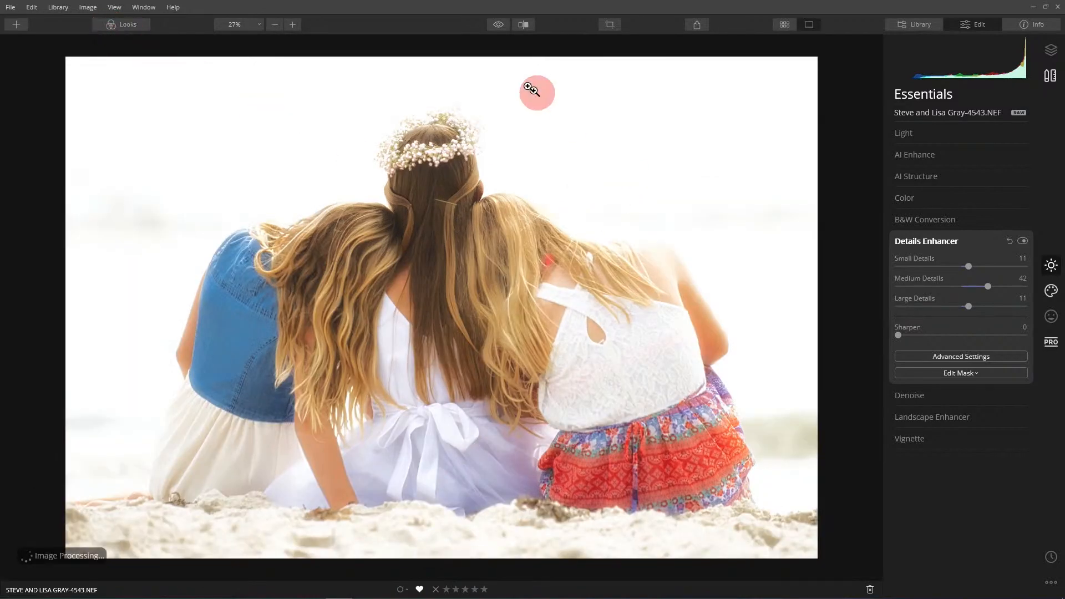
click(499, 25)
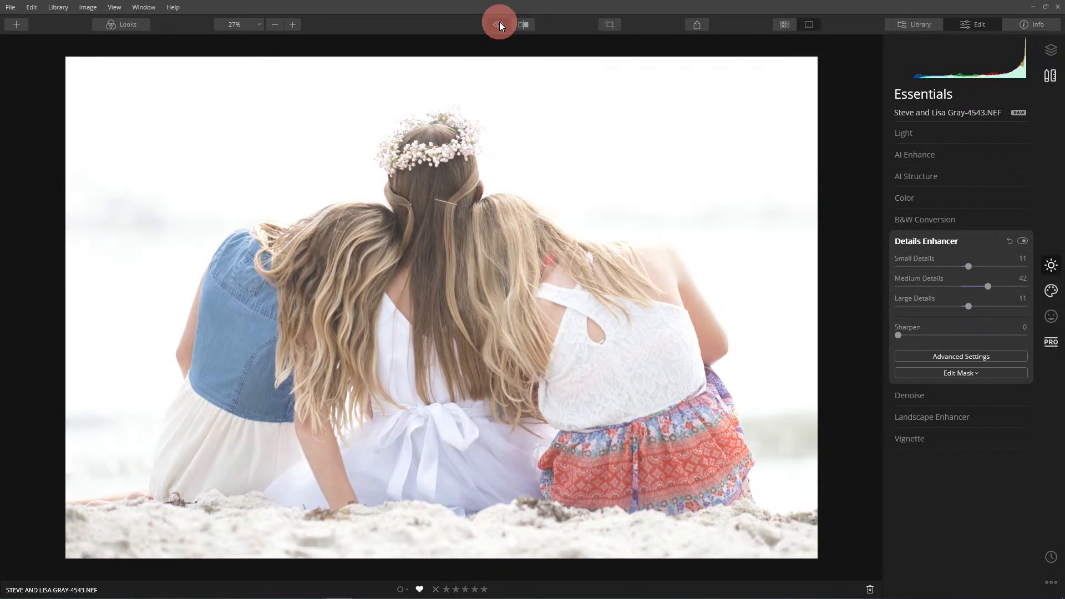
click(499, 25)
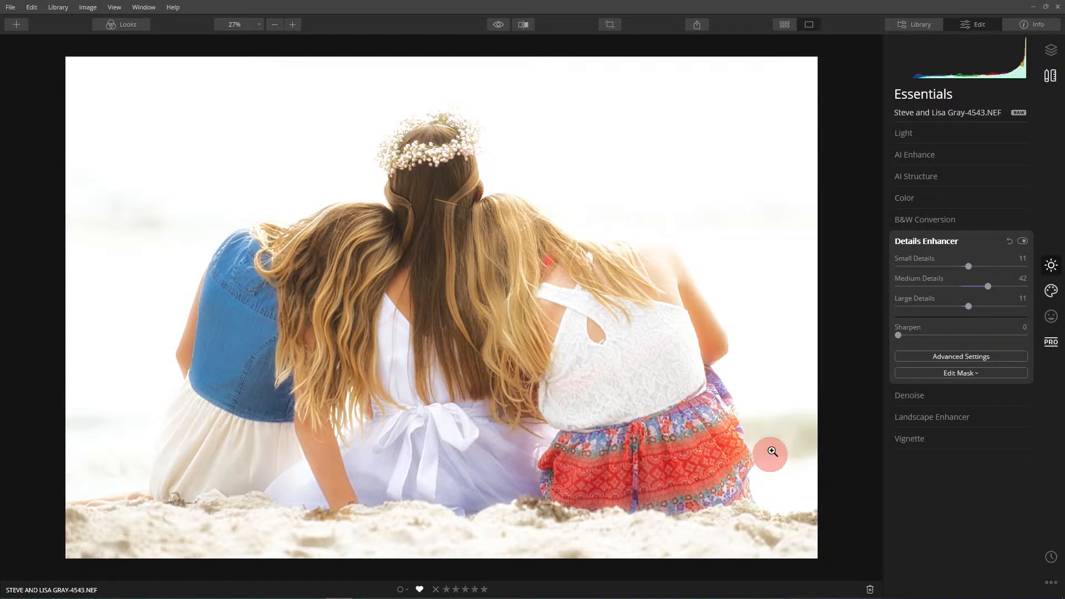
- Apply a Soft Focus Glow with Amount 59 and Brightness -69
click(1050, 350)
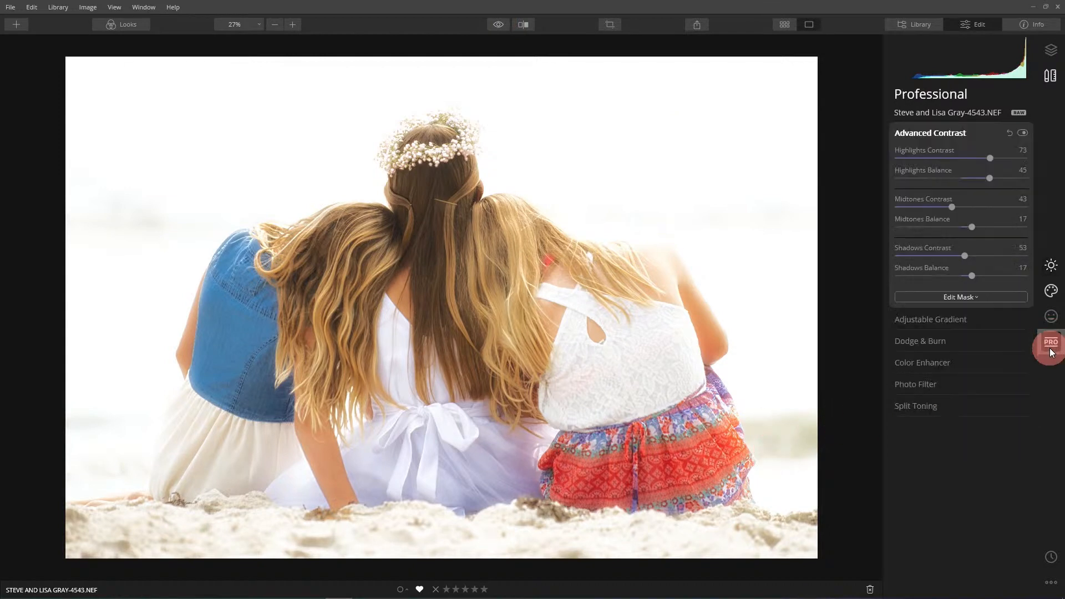
click(1052, 290)
click(918, 305)
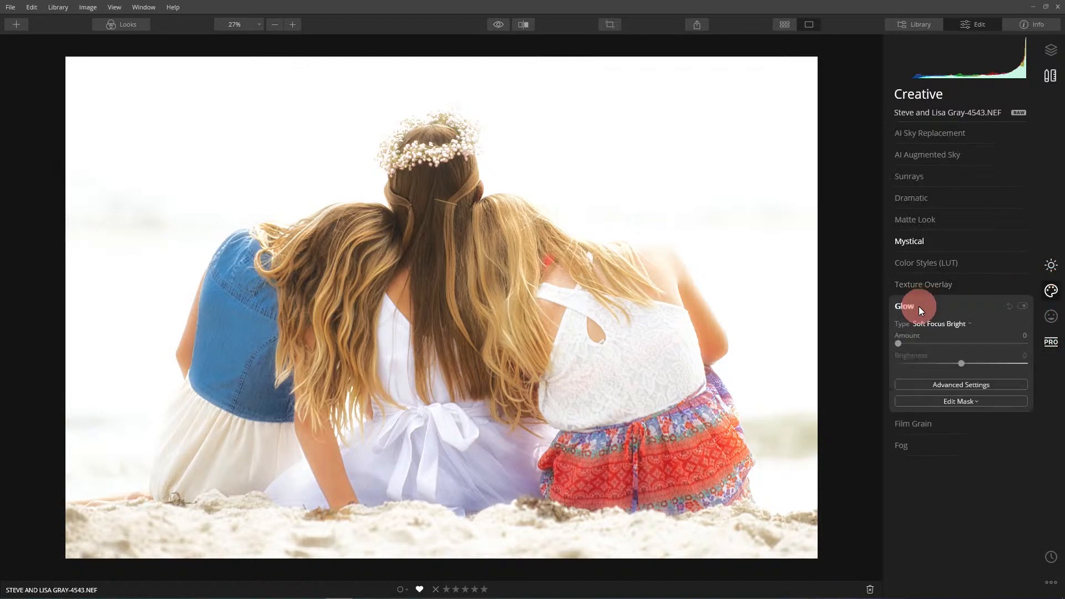
click(936, 324)
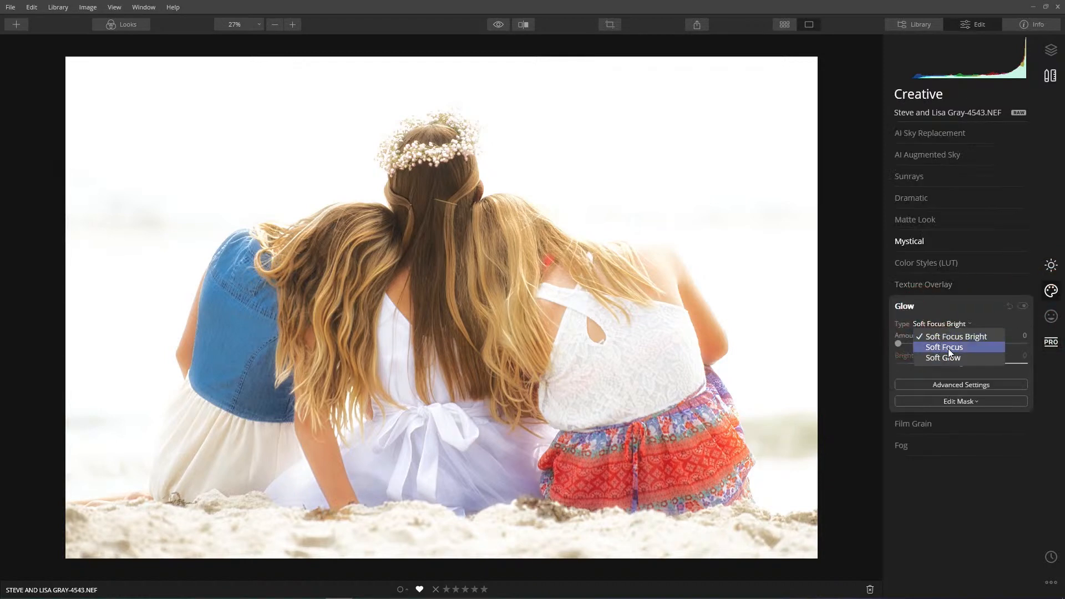
click(947, 348)
drag(898, 344, 916, 378)
click(974, 366)
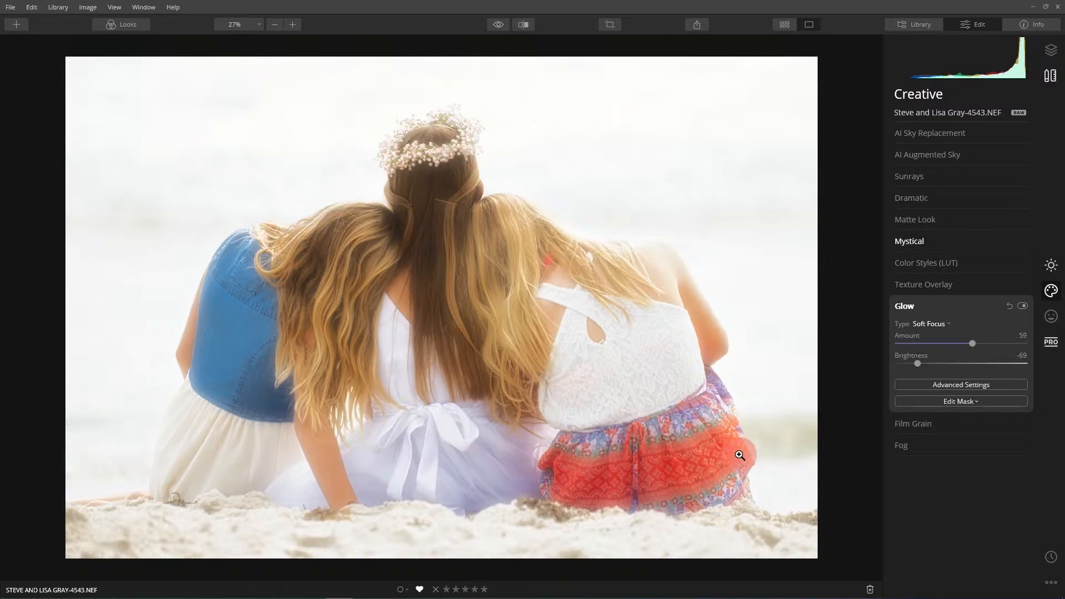
- Add a large radial mask to the Glow, centred on the middle girl's back and spanning the group, to keep the centre free of glow
click(966, 402)
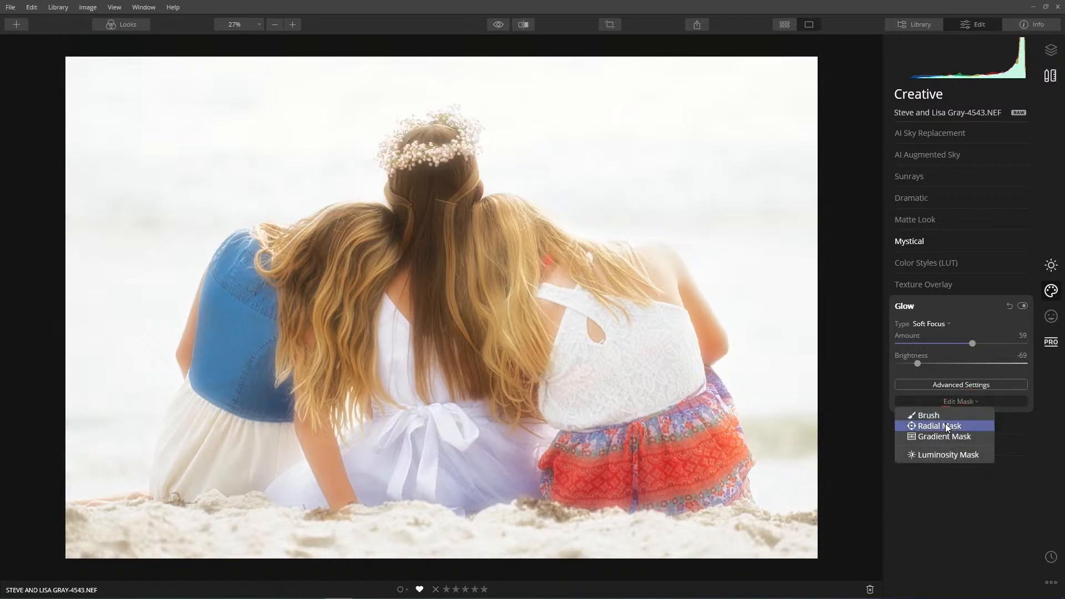
click(947, 426)
click(433, 300)
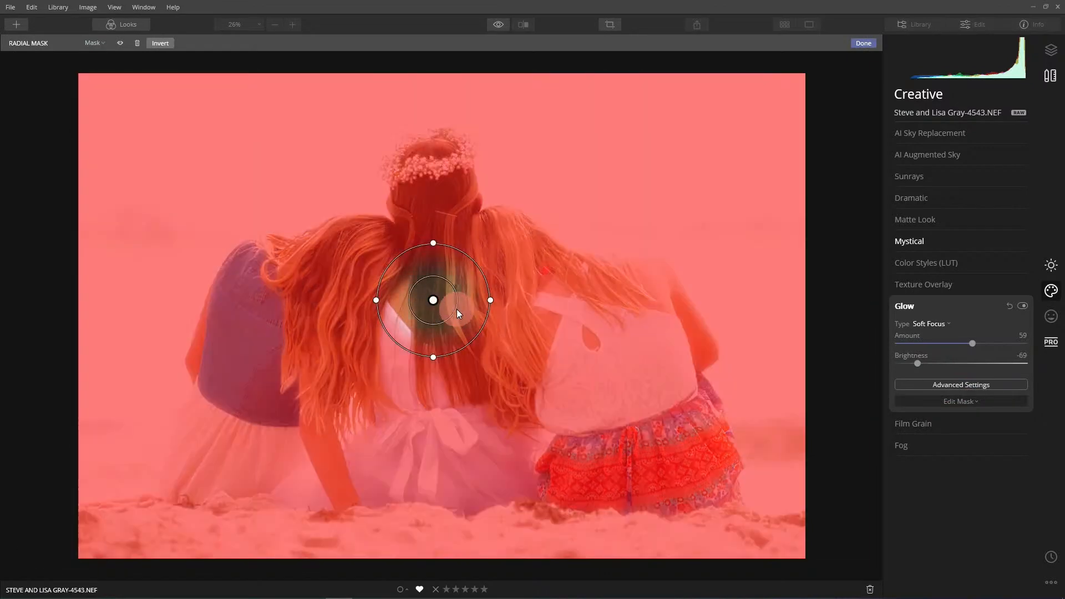
drag(456, 310, 514, 362)
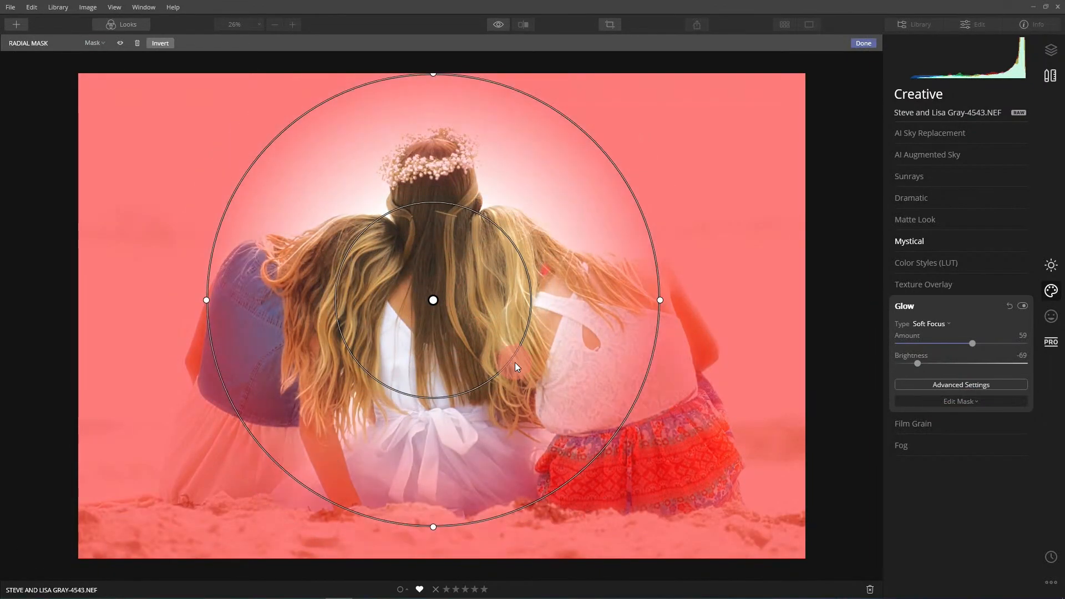
drag(435, 300, 437, 329)
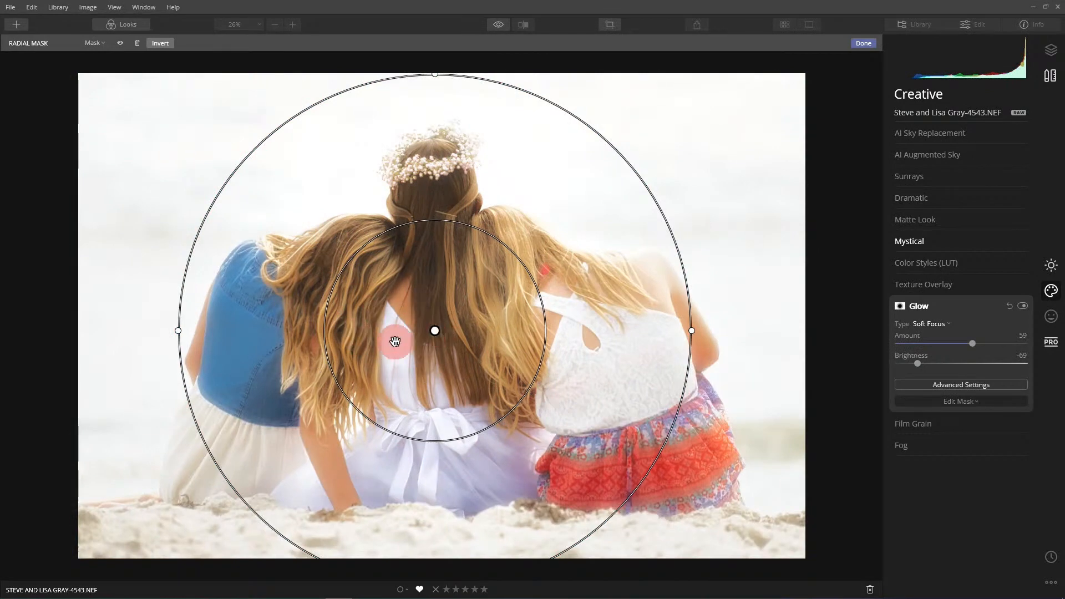
click(864, 40)
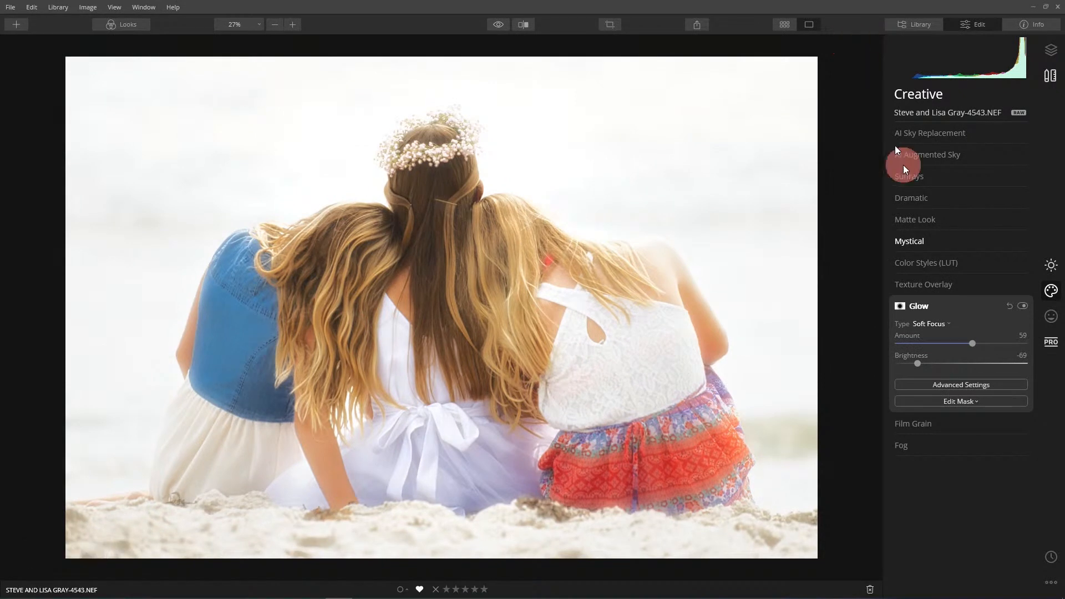
click(920, 306)
- Convert the photo to black and white with B&W Conversion
click(1055, 272)
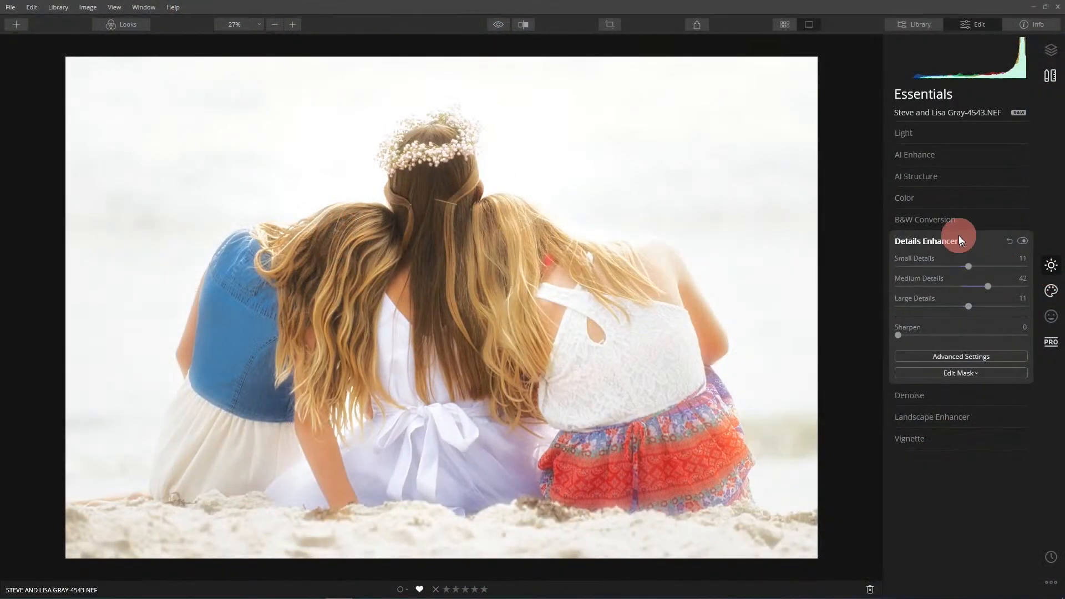
click(955, 241)
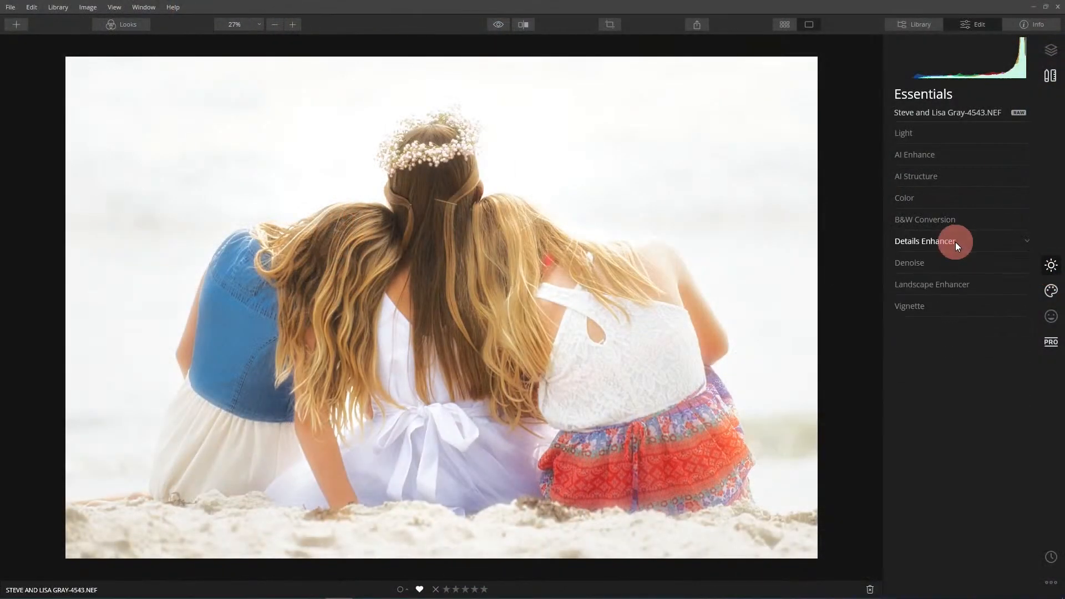
click(927, 220)
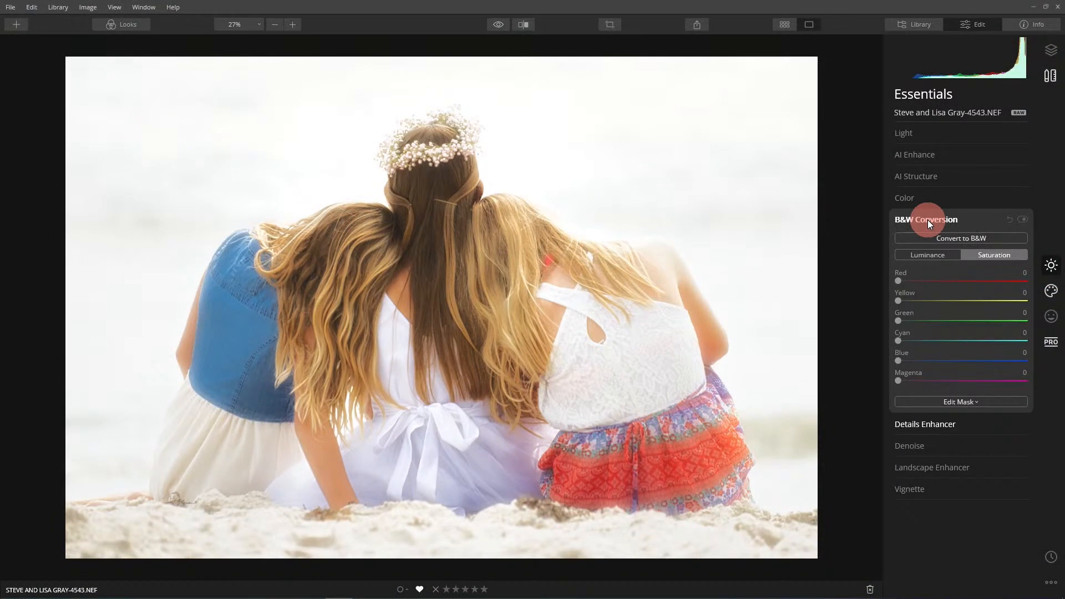
click(985, 235)
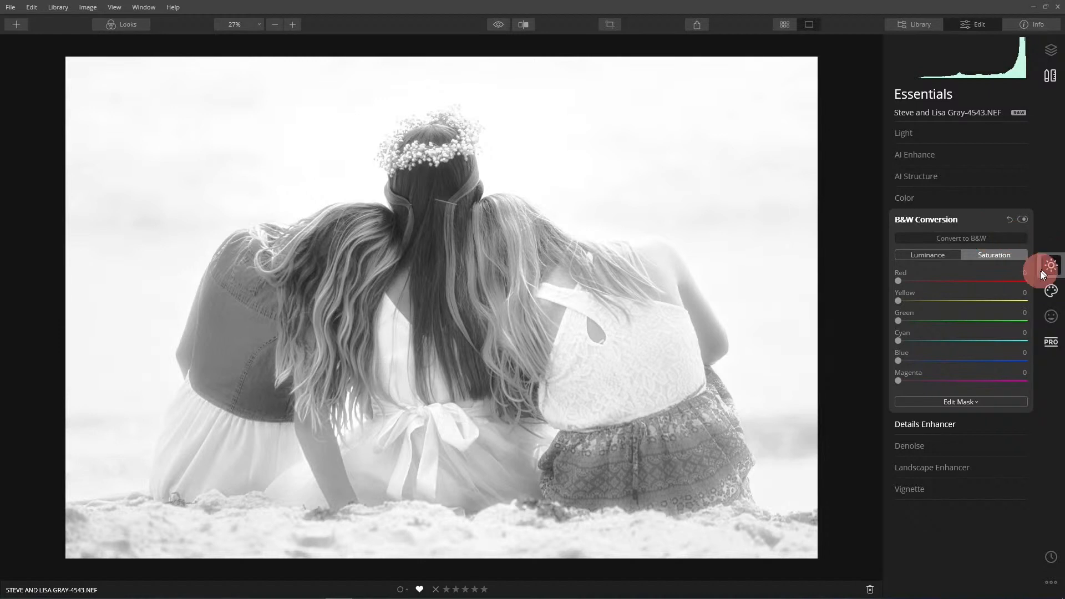
- Bring back partial colour in B&W Conversion with Saturation at Red 51, Yellow 45, Green 82 and Cyan 89, keeping Blue and Magenta at 0
click(923, 253)
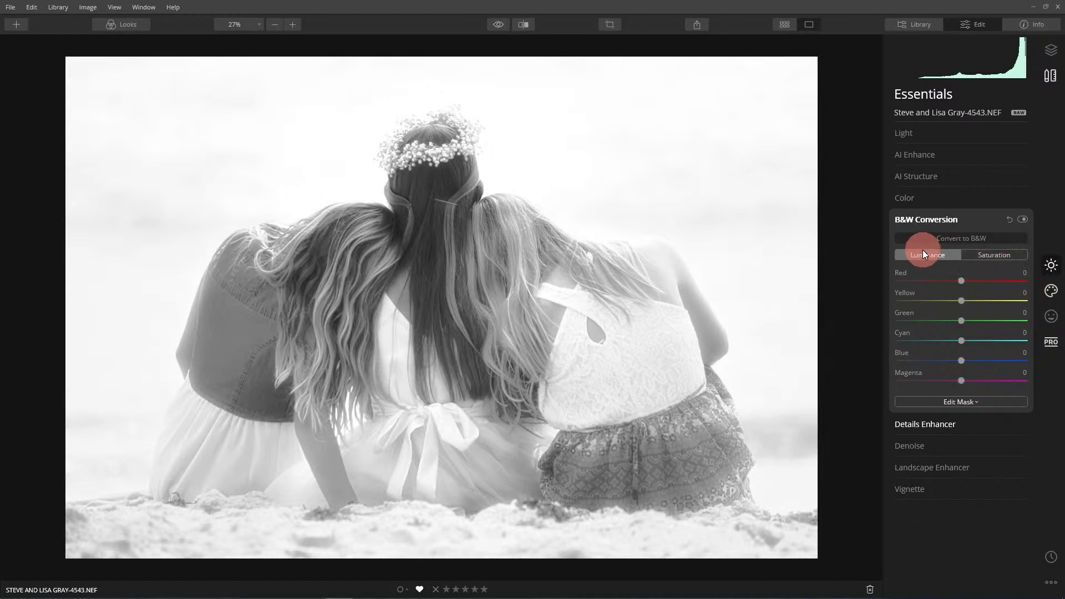
click(992, 257)
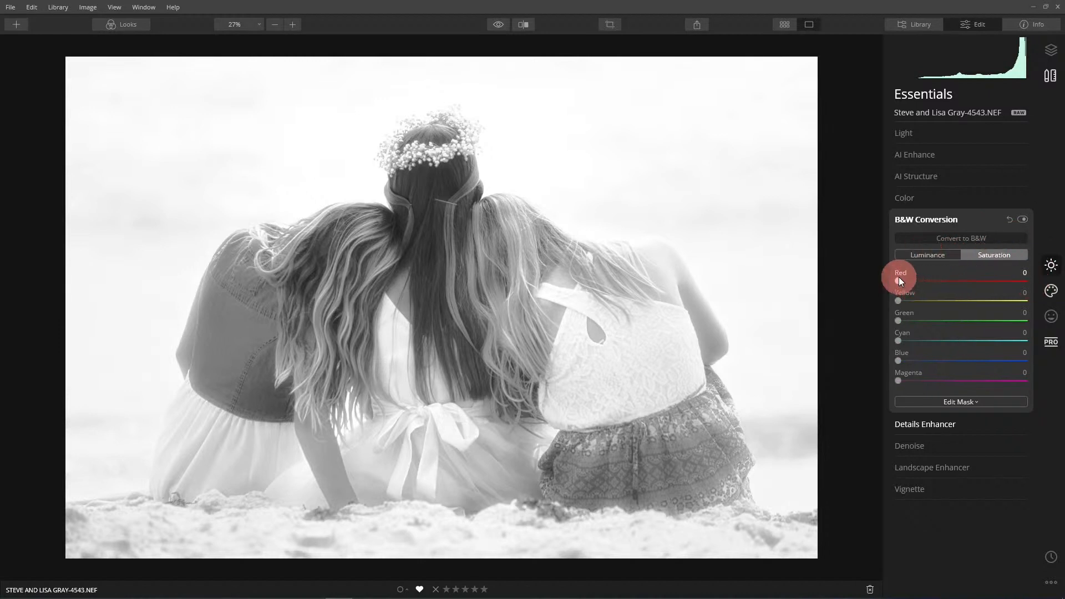
drag(899, 284, 950, 324)
click(899, 321)
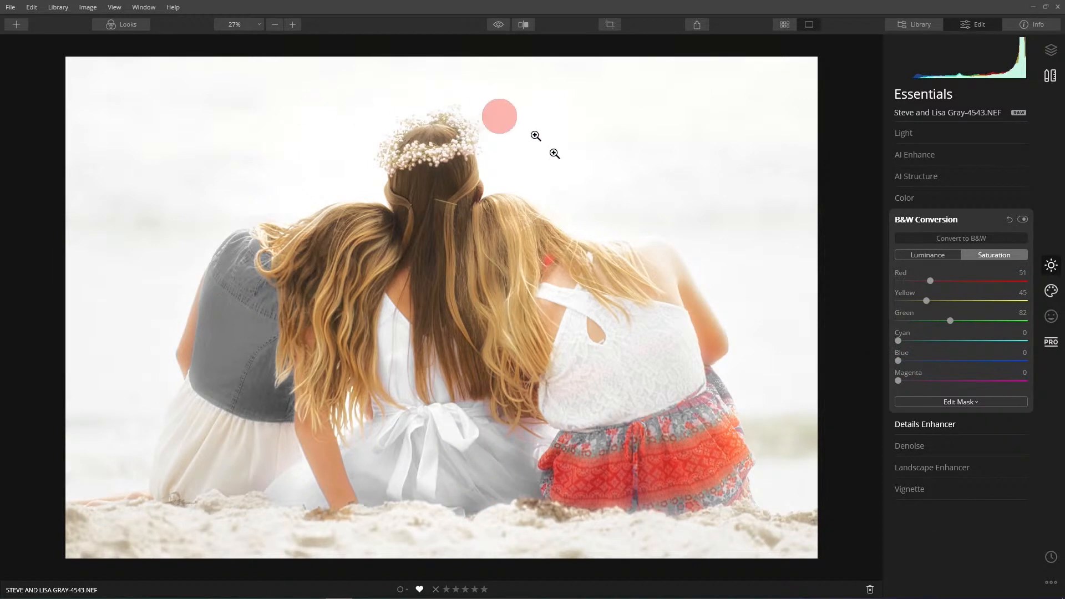
drag(899, 361, 857, 374)
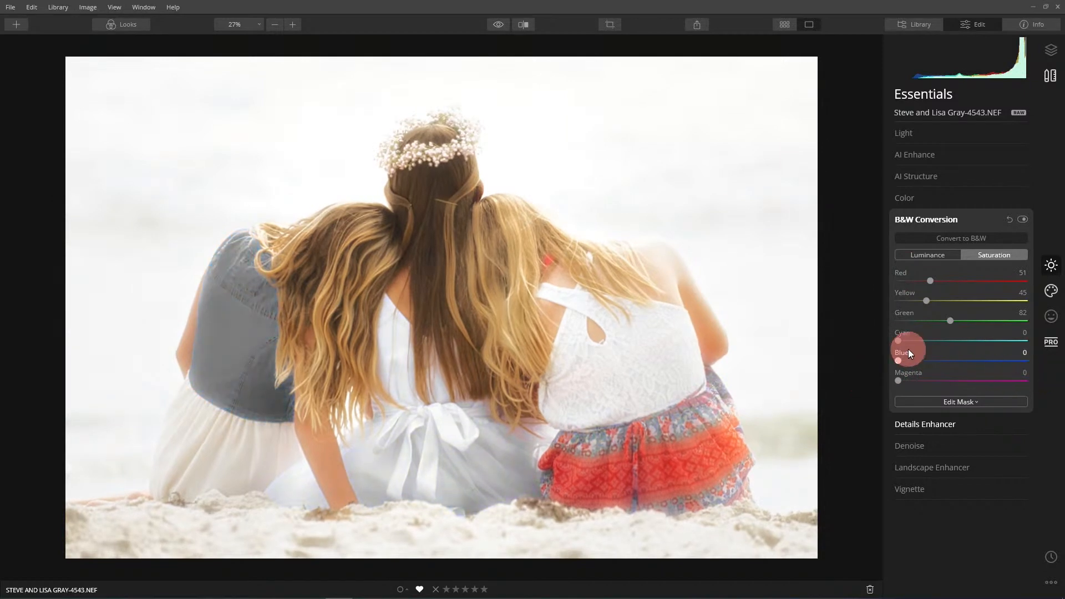
drag(899, 341, 956, 345)
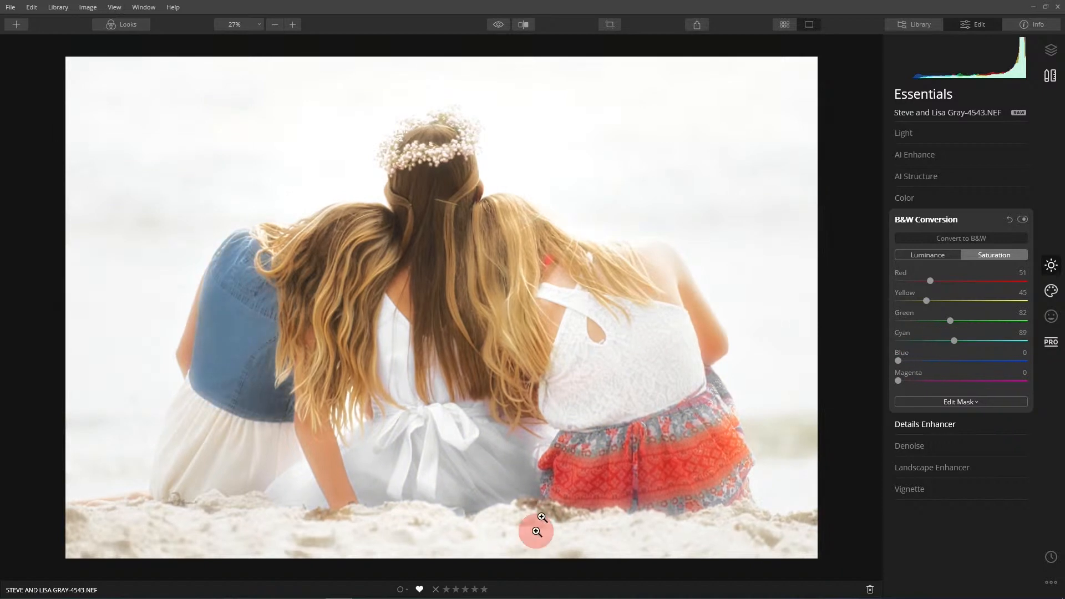
drag(899, 380, 858, 374)
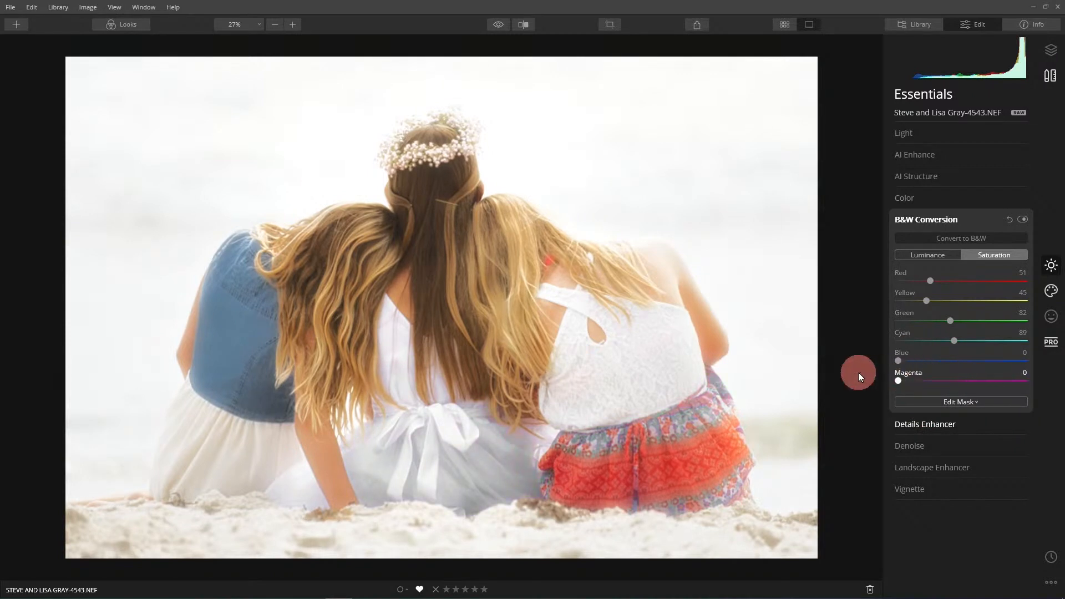
- Compare the photo with and without B&W Conversion and slightly lower the filter's Red saturation
click(1022, 219)
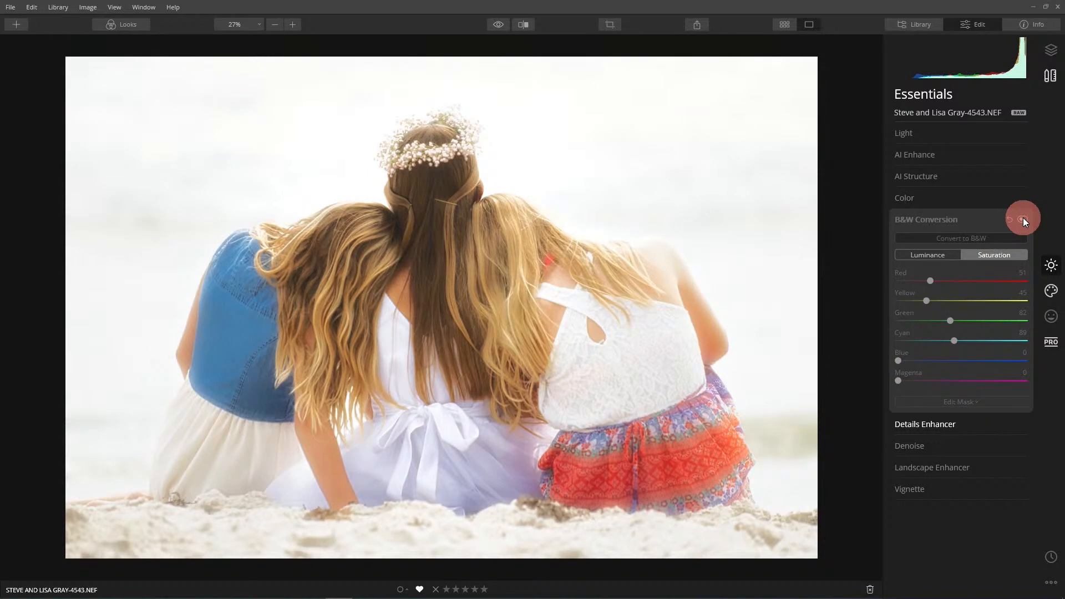
click(1022, 220)
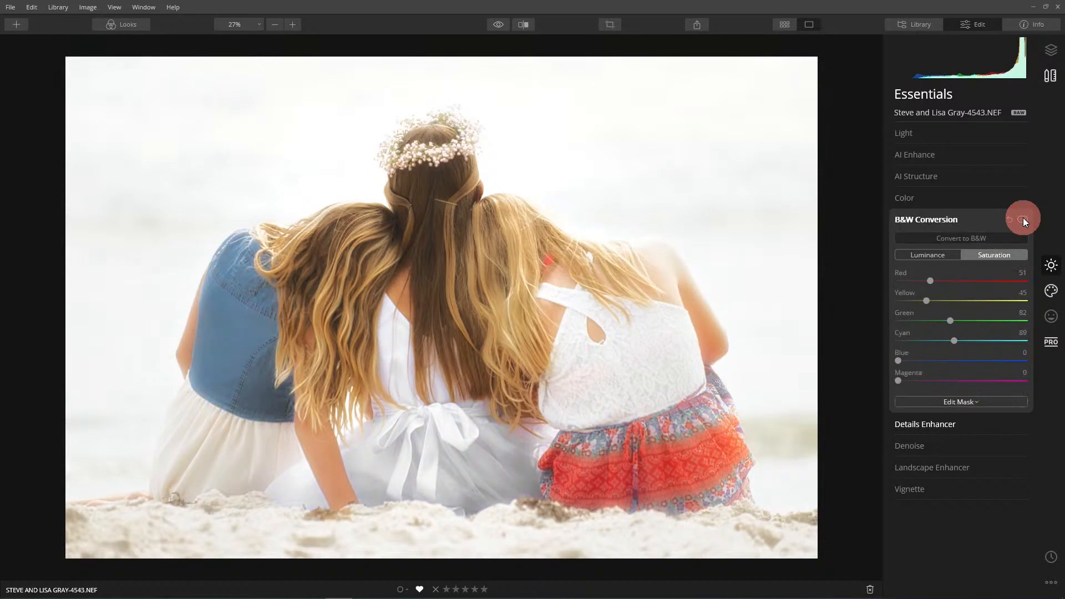
click(1022, 219)
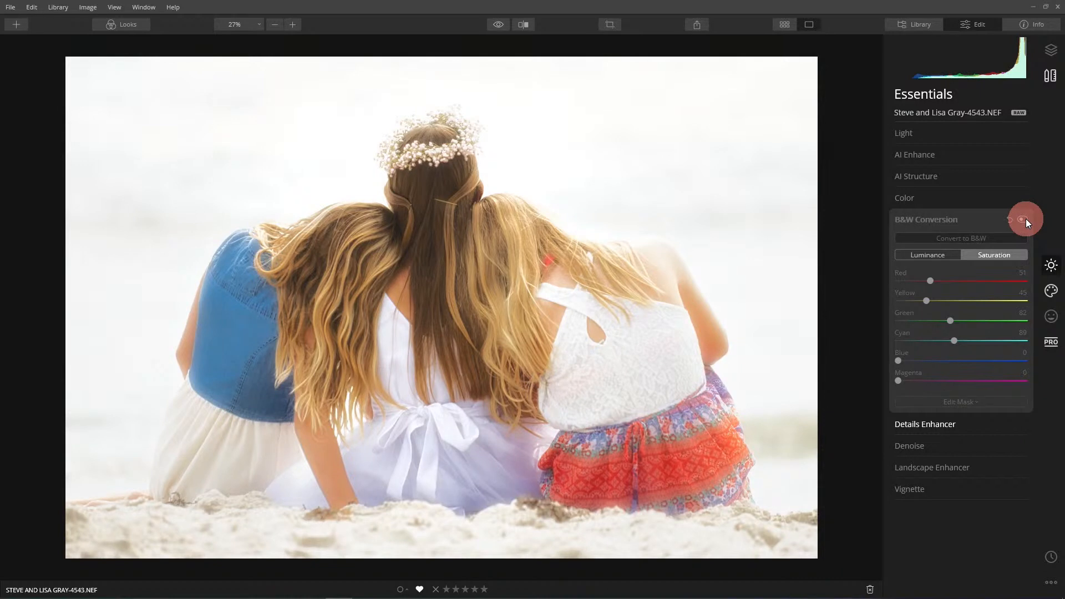
click(1025, 219)
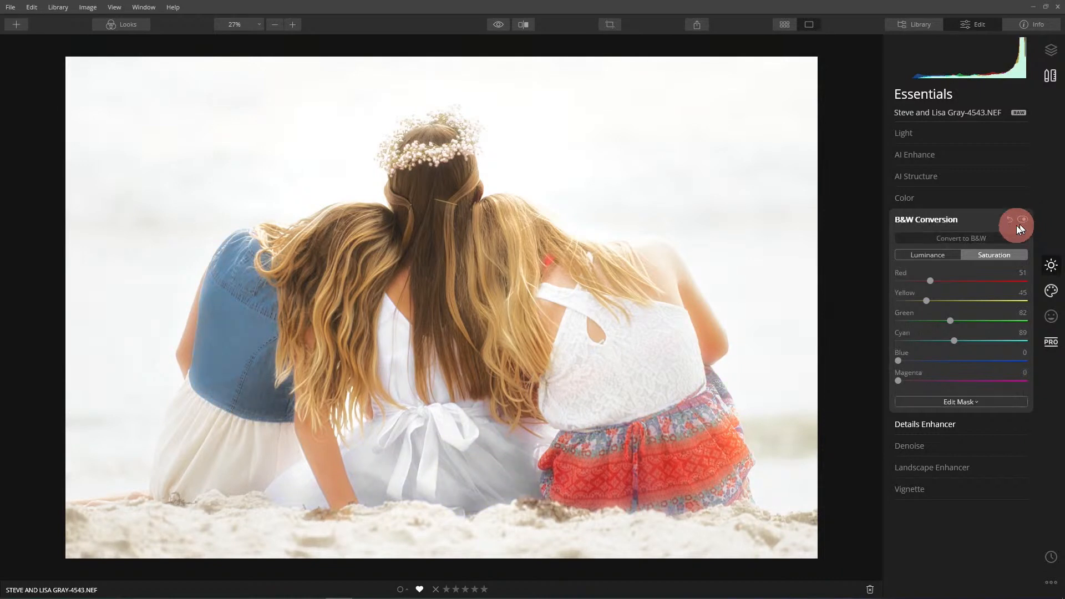
drag(931, 281, 927, 281)
- Brighten the blues with the Color filter's advanced settings by setting the blue channel's Luminance to 77
click(906, 198)
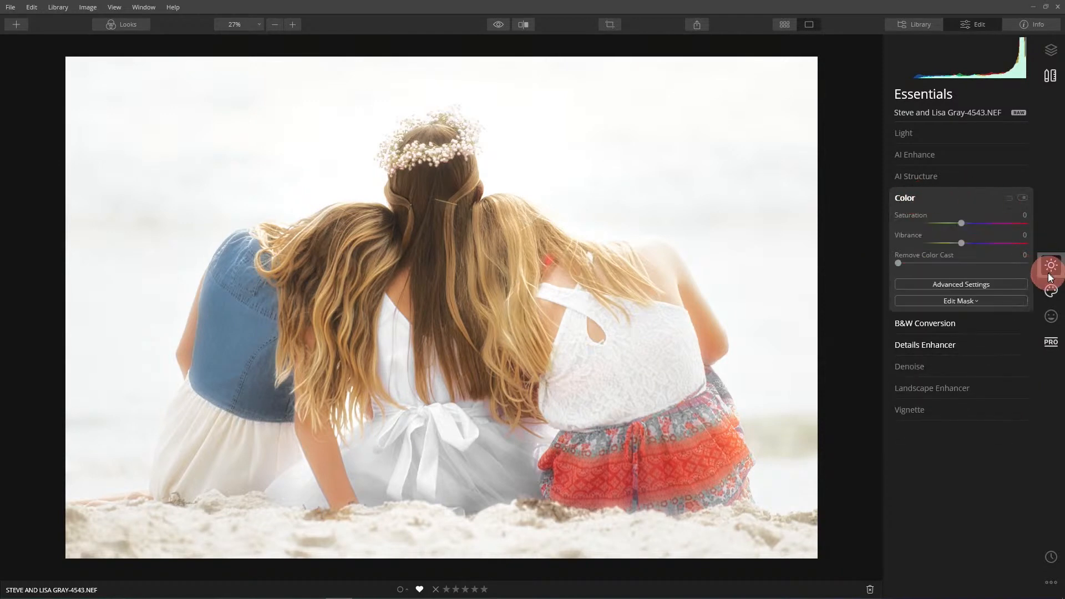
click(965, 285)
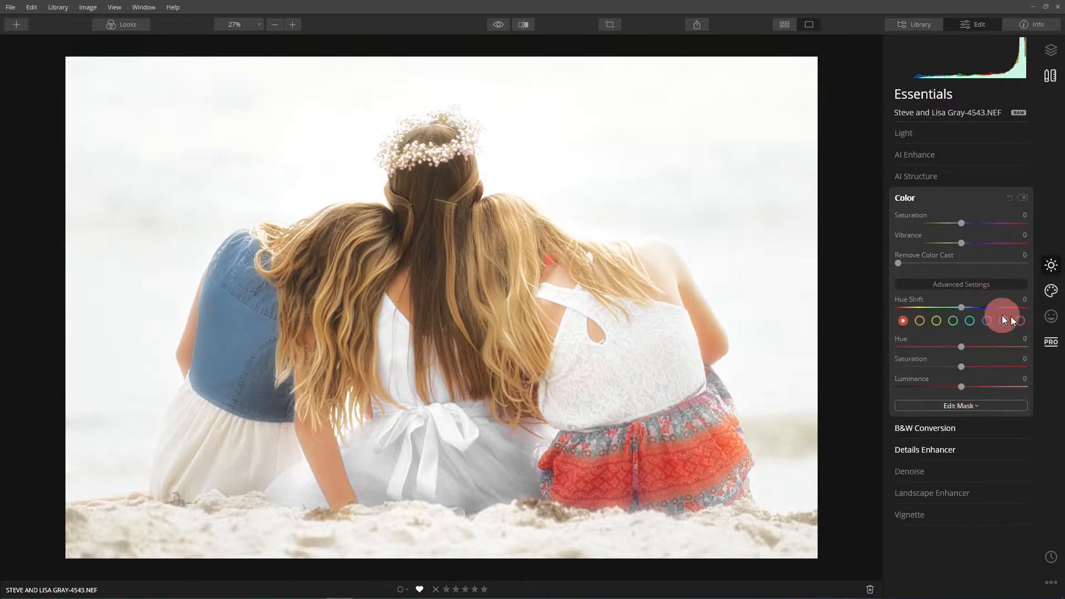
click(986, 320)
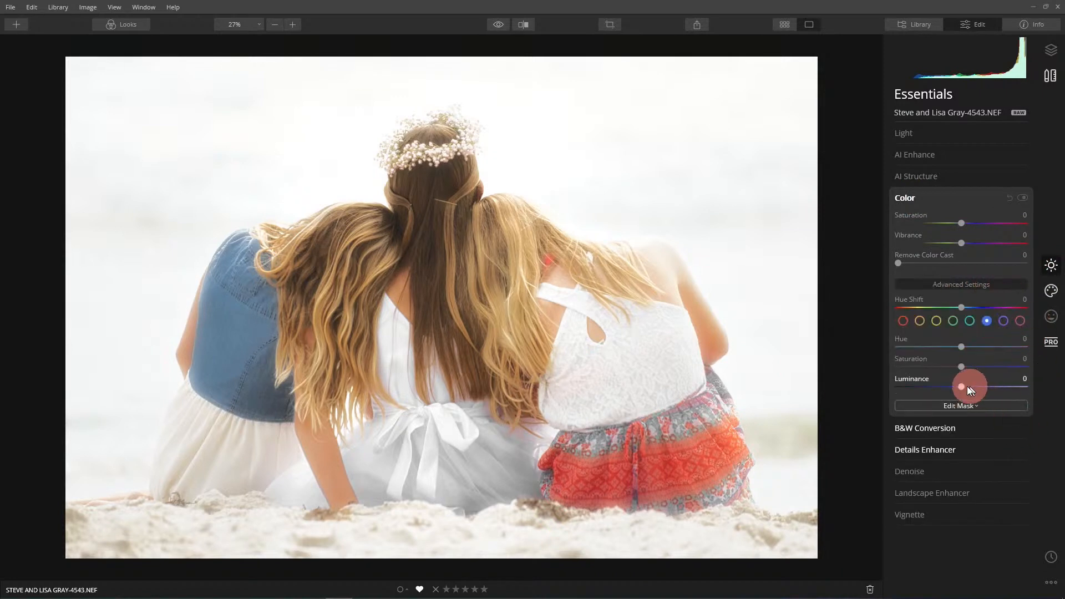
drag(958, 386, 1008, 388)
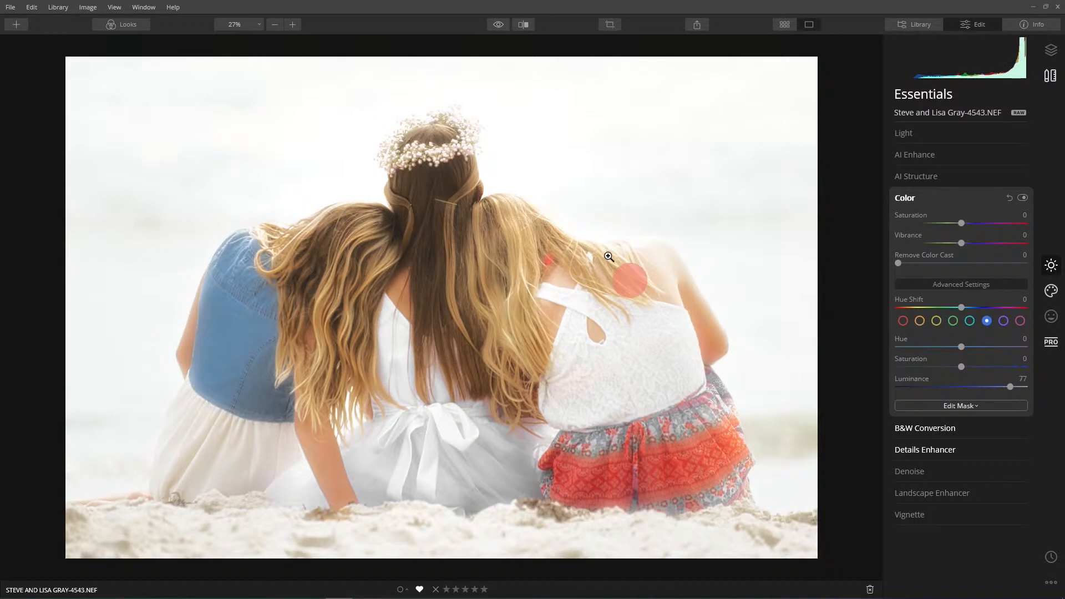
- Compare the fully edited photo with the unedited original
click(494, 24)
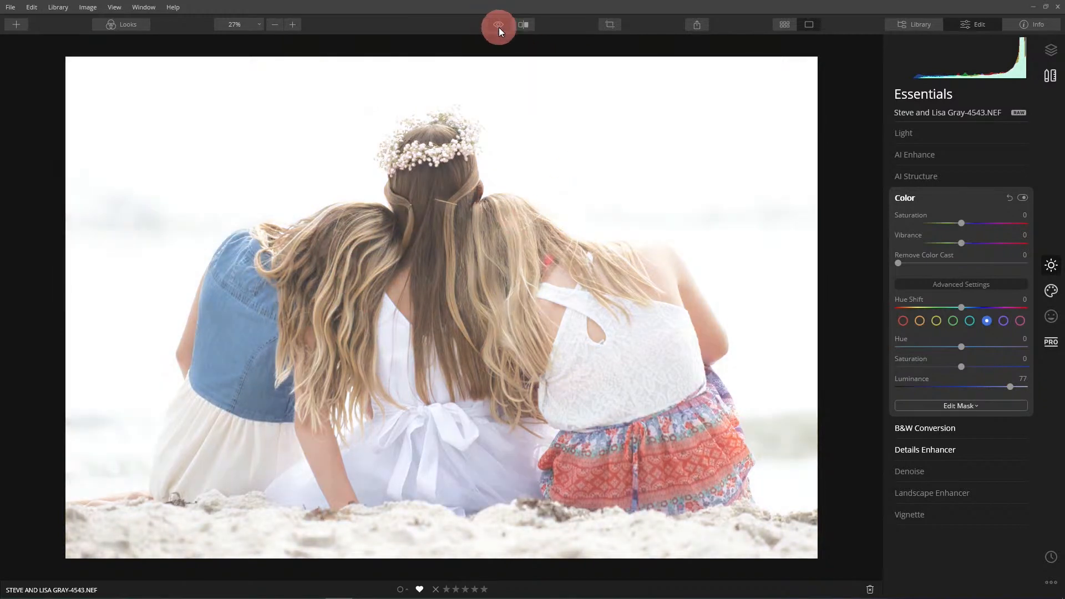
click(498, 25)
click(498, 25)
click(498, 26)
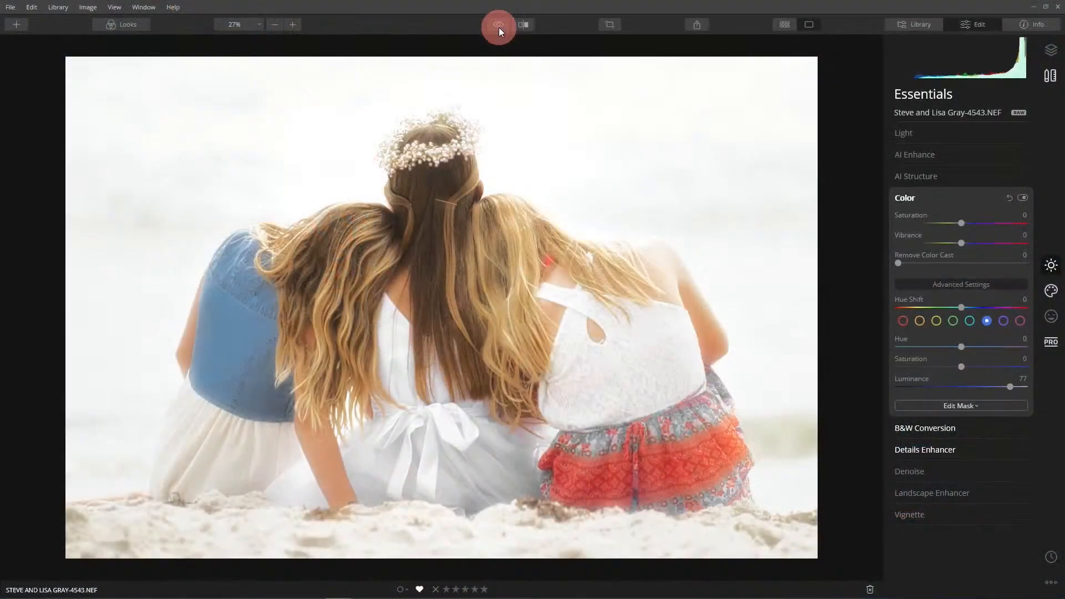
- Return to the gallery and view the unedited beach photo of five girls and its blue-sky PSD version at full size
click(517, 246)
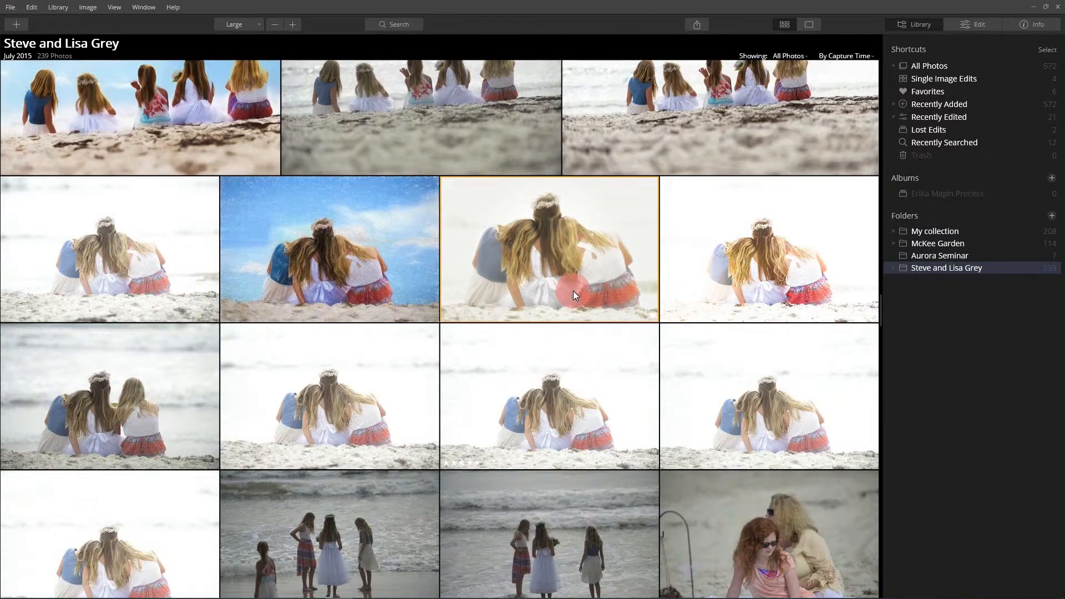
scroll(574, 290, up, 4)
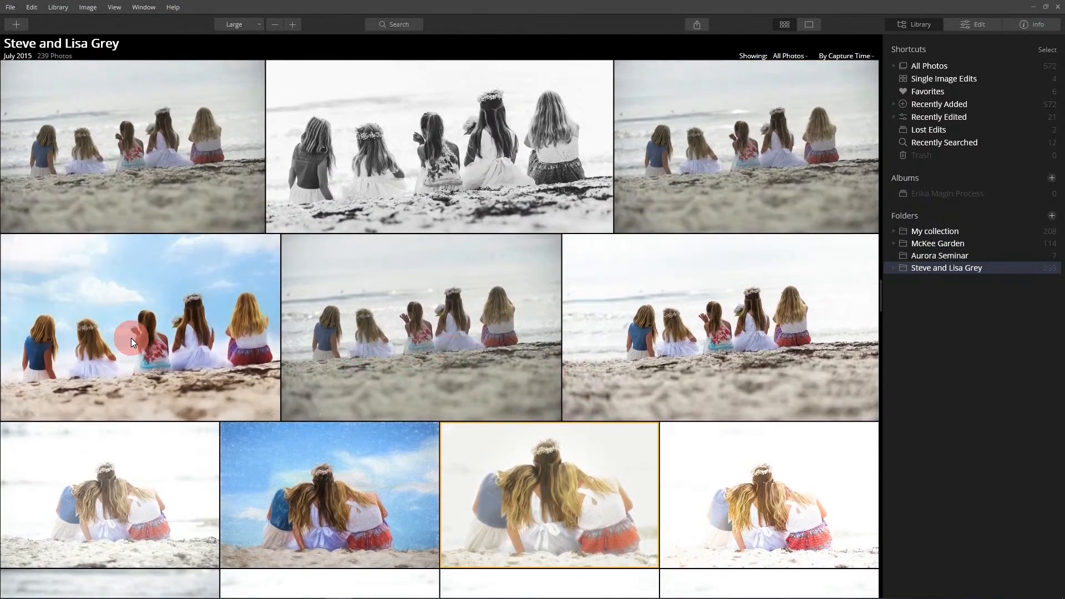
scroll(131, 337, up, 3)
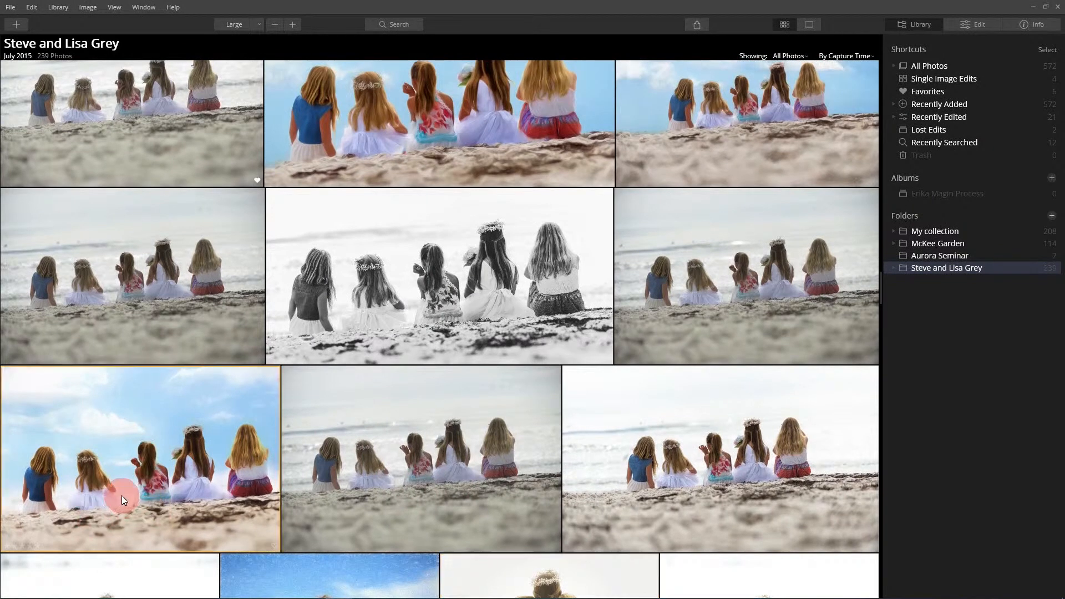
double_click(456, 469)
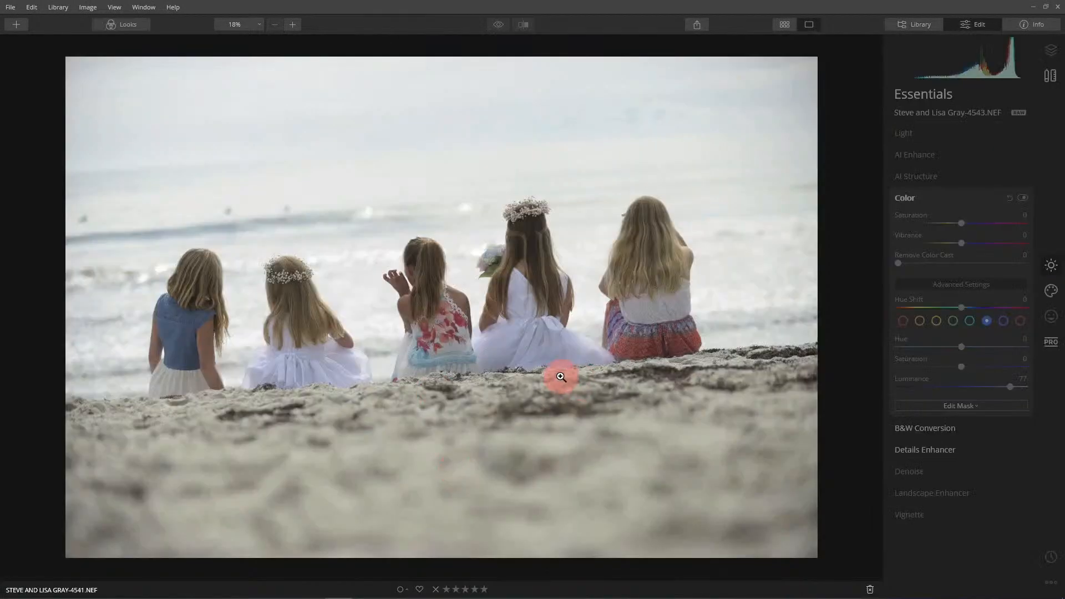
key(Left)
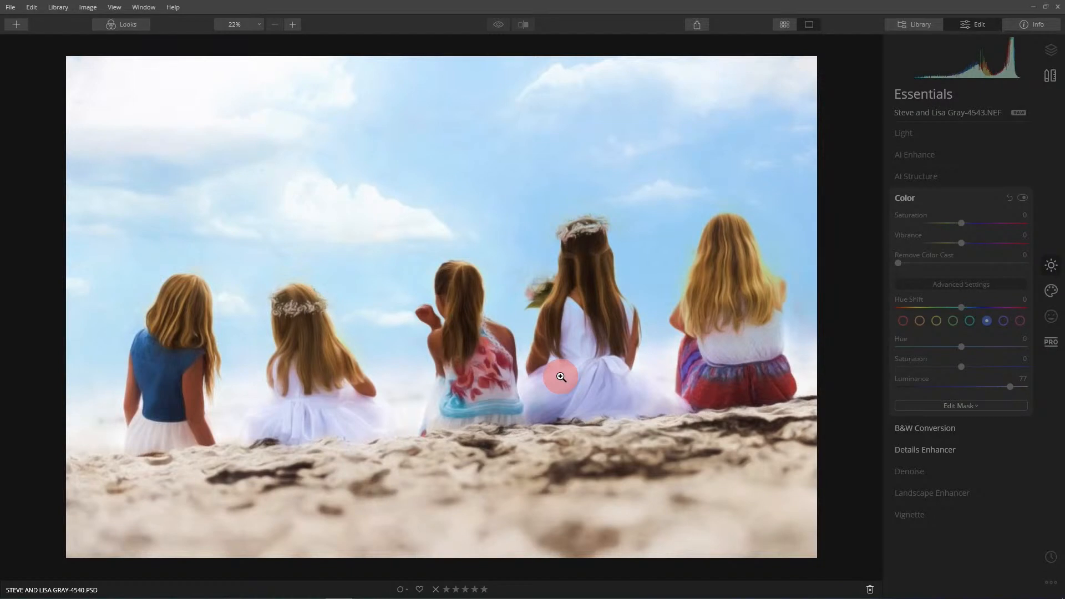
double_click(560, 377)
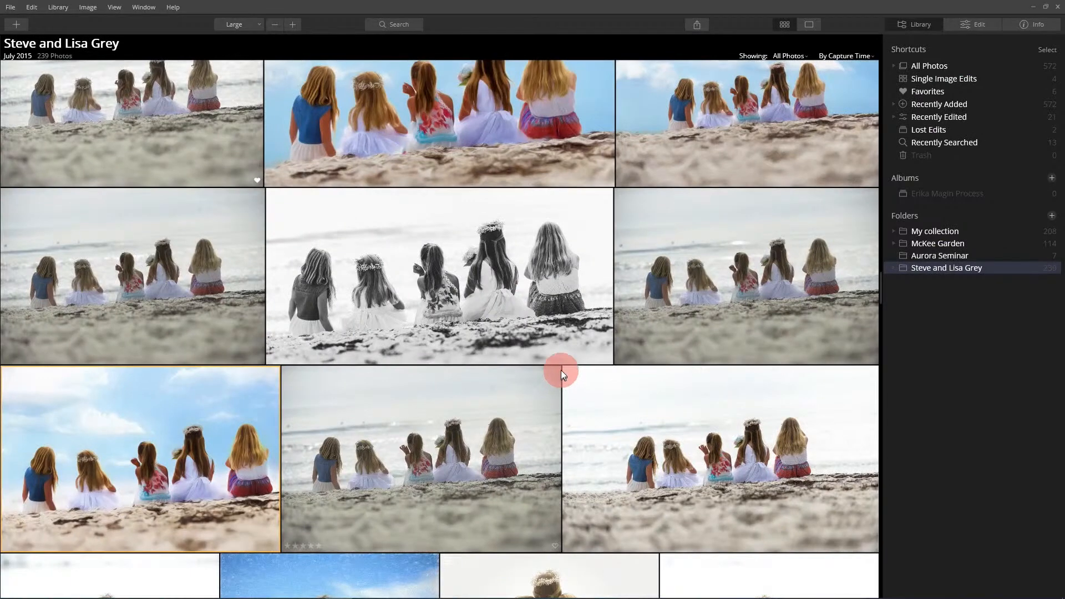
- Browse the wedding folder's thumbnails, from the shots of two girls to the group shots and the three embracing girls
scroll(549, 384, up, 5)
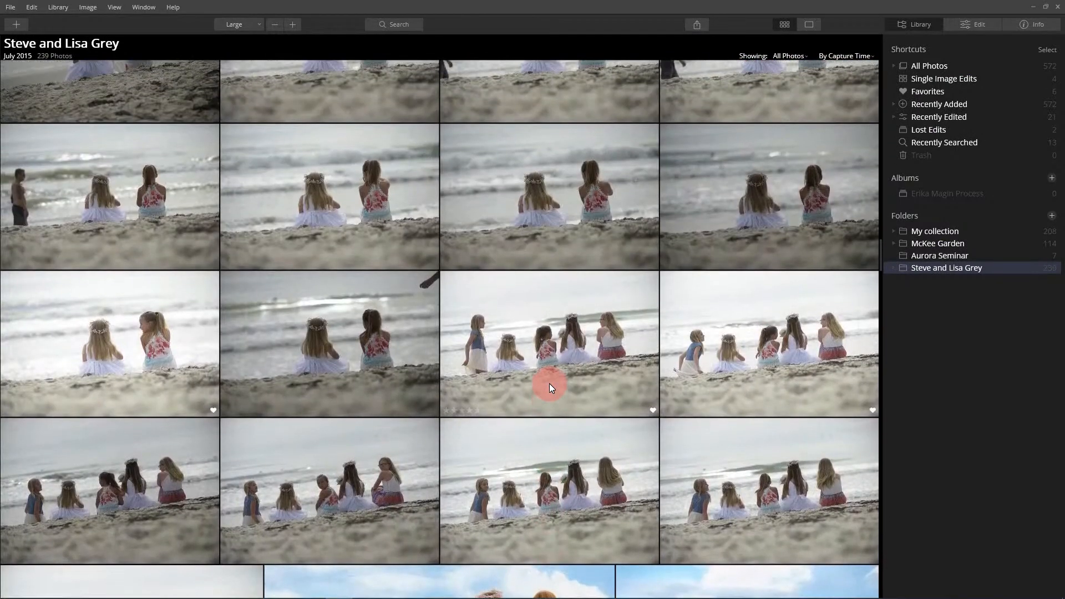
click(92, 334)
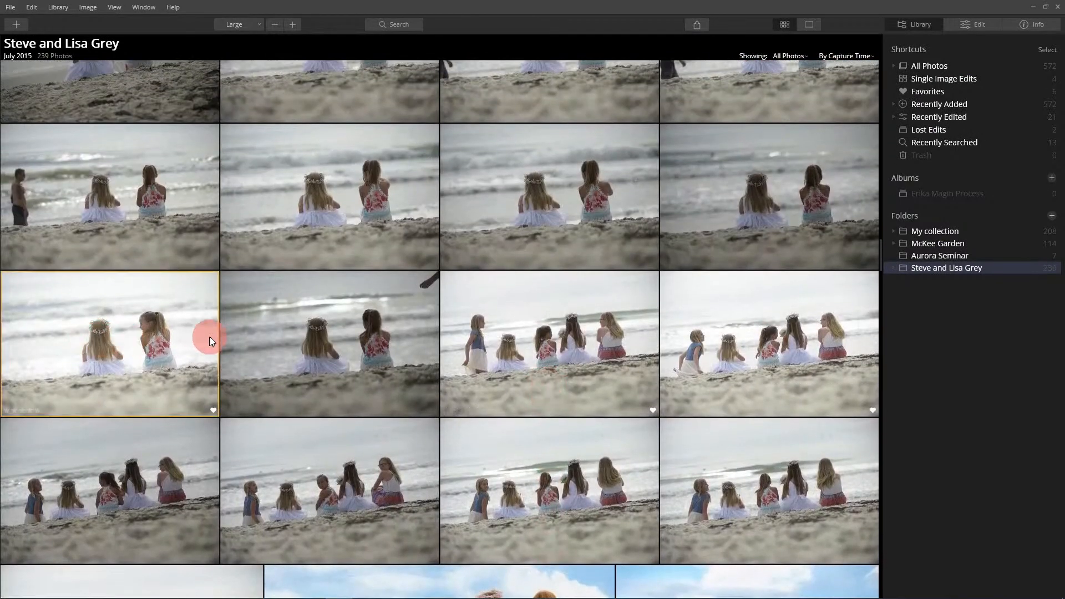
scroll(340, 350, down, 2)
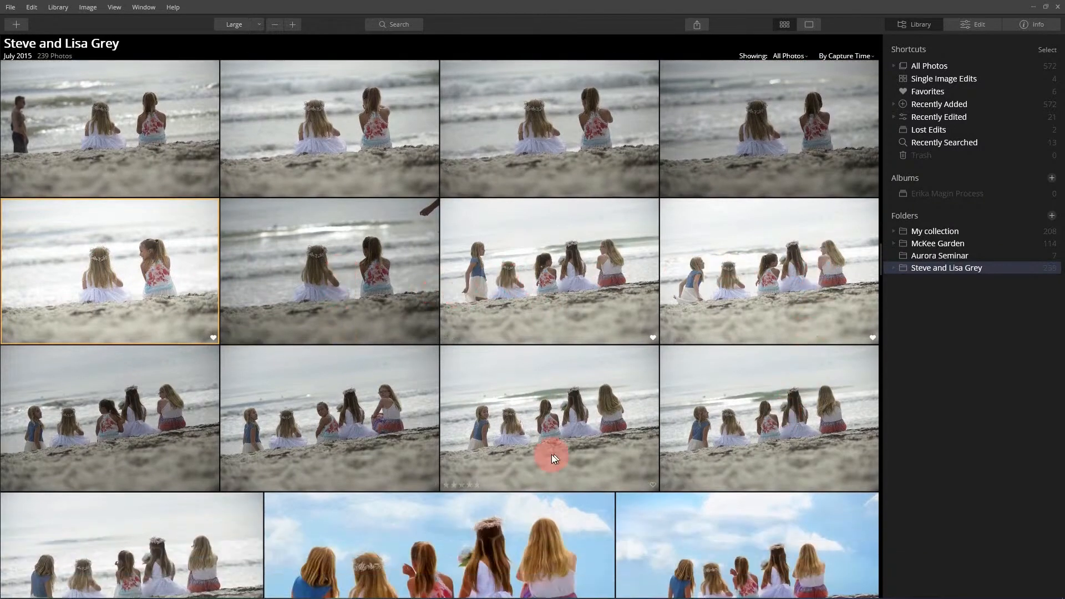
scroll(553, 456, down, 5)
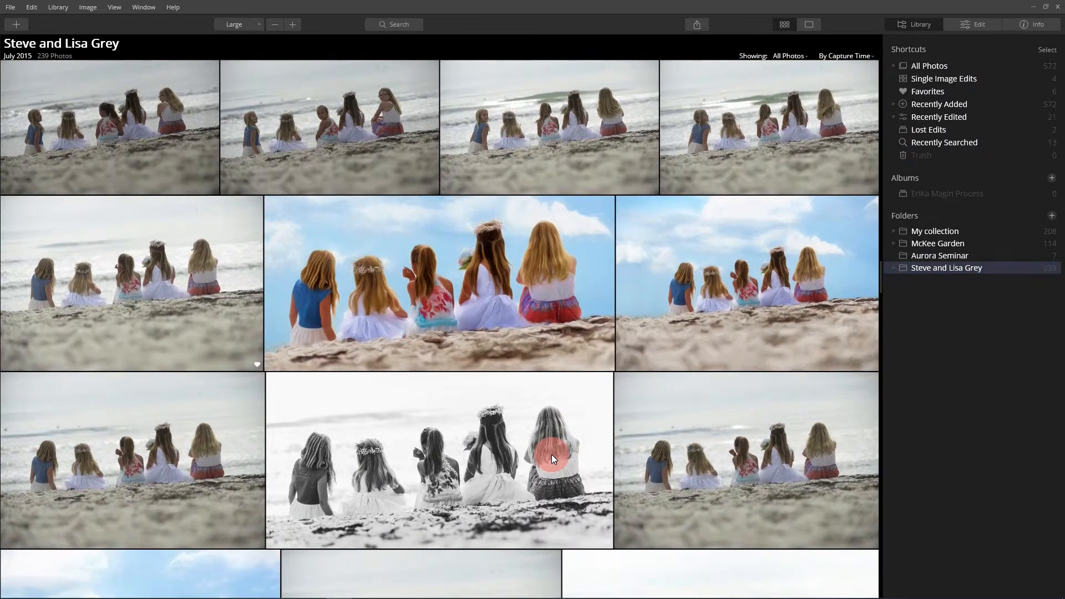
scroll(551, 454, down, 4)
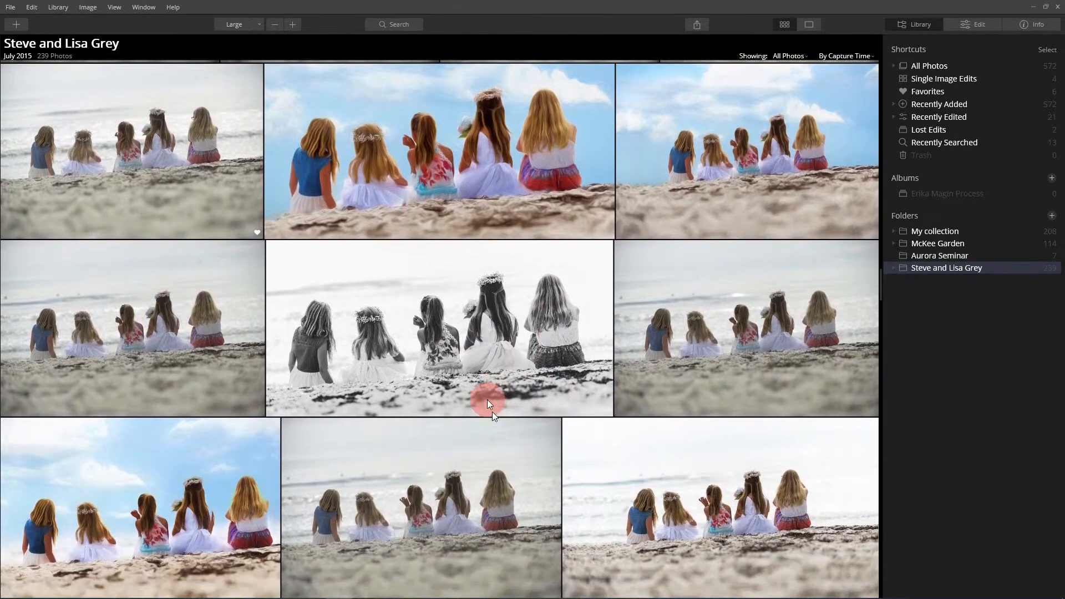
scroll(474, 352, down, 2)
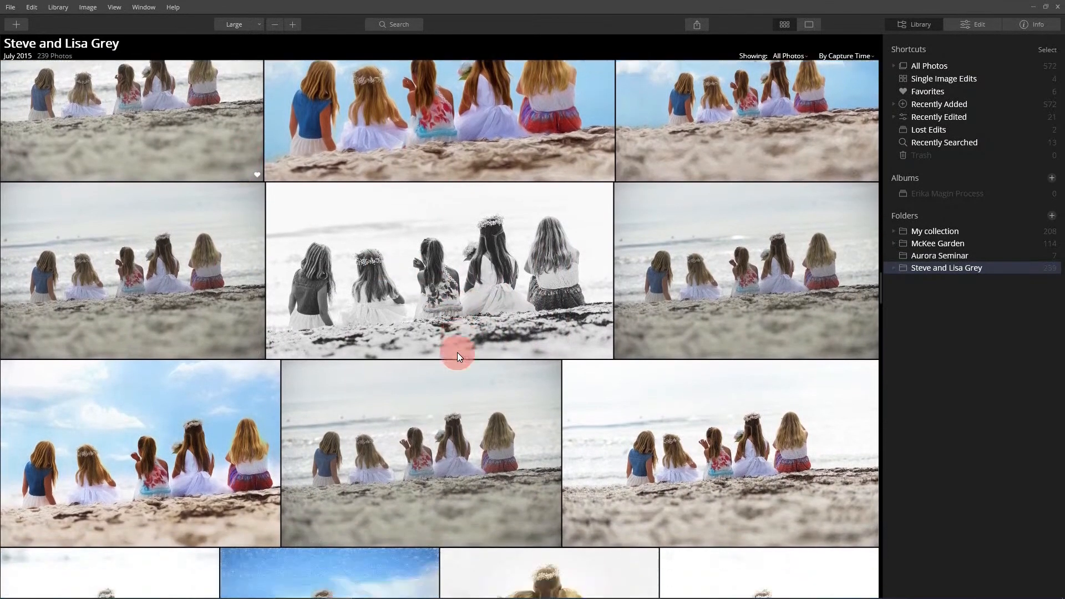
scroll(458, 356, down, 10)
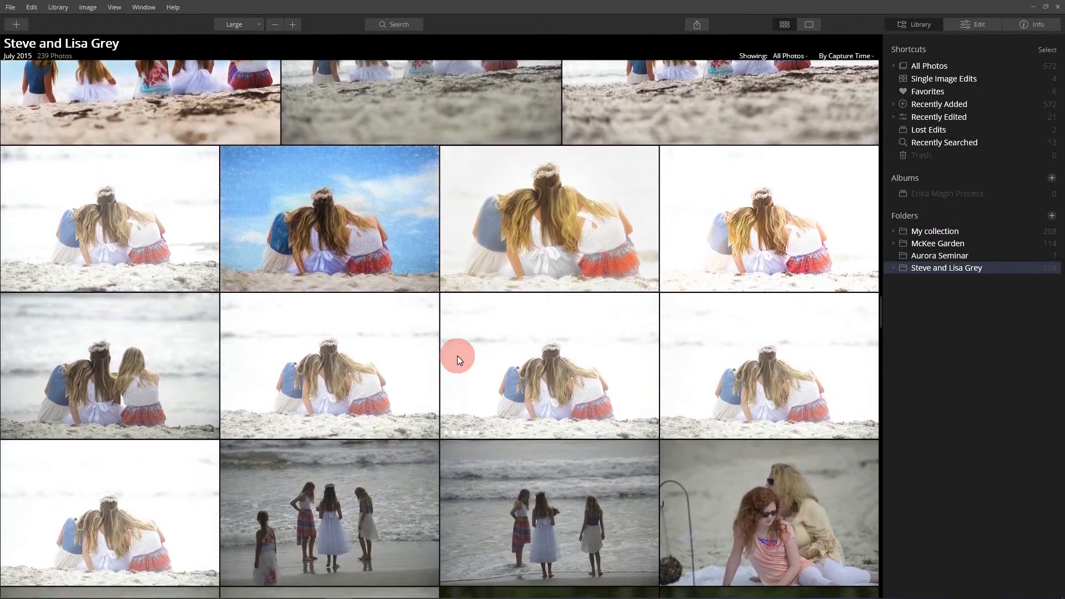
- Filter the folder to edited photos and mark the photo of the three embracing girls with five stars and a red label
click(800, 55)
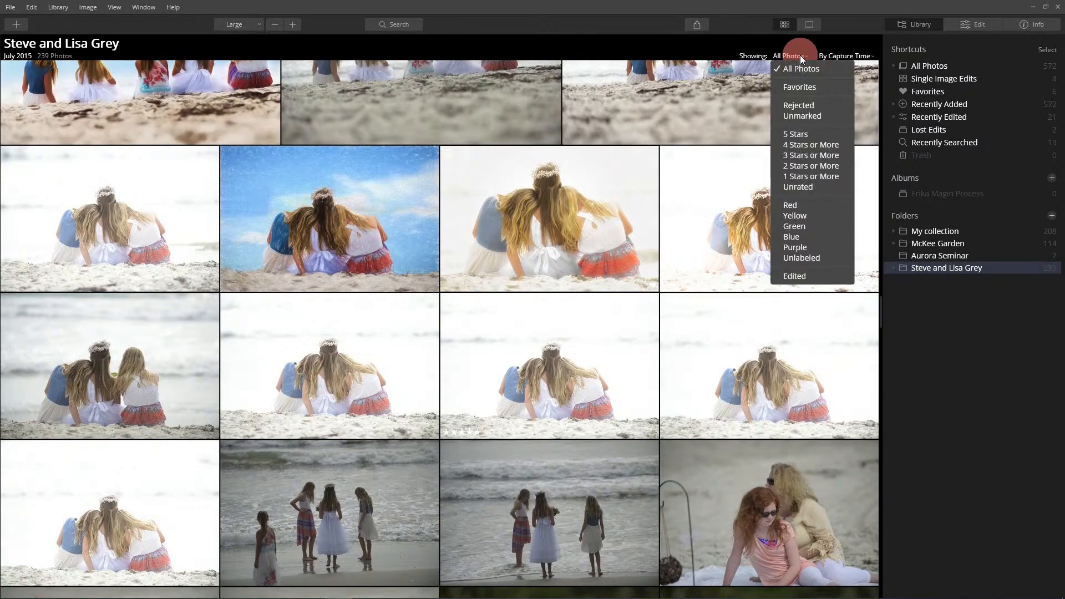
click(794, 276)
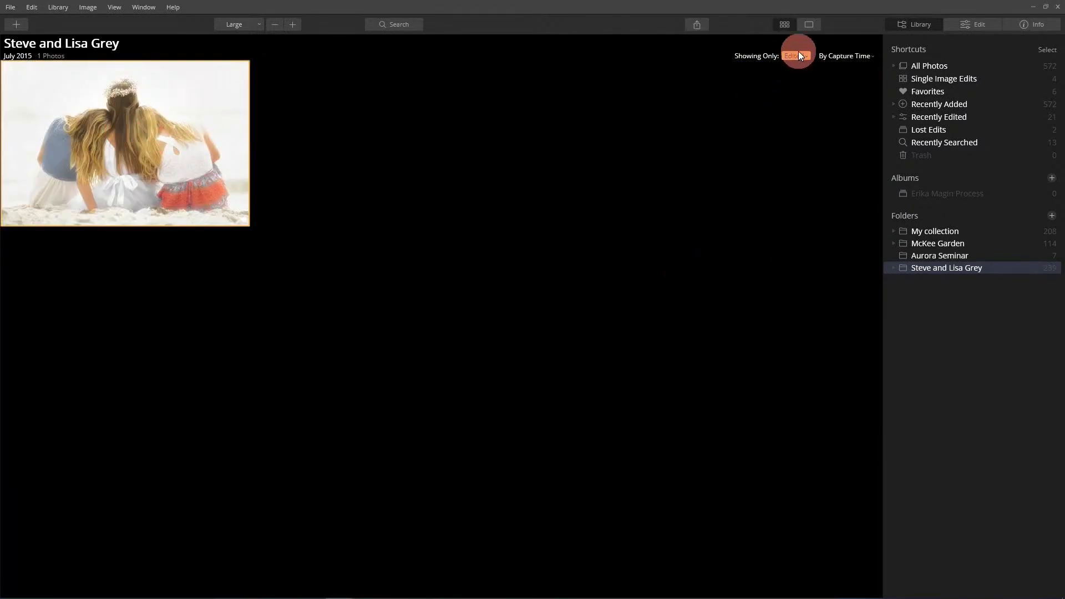
double_click(172, 108)
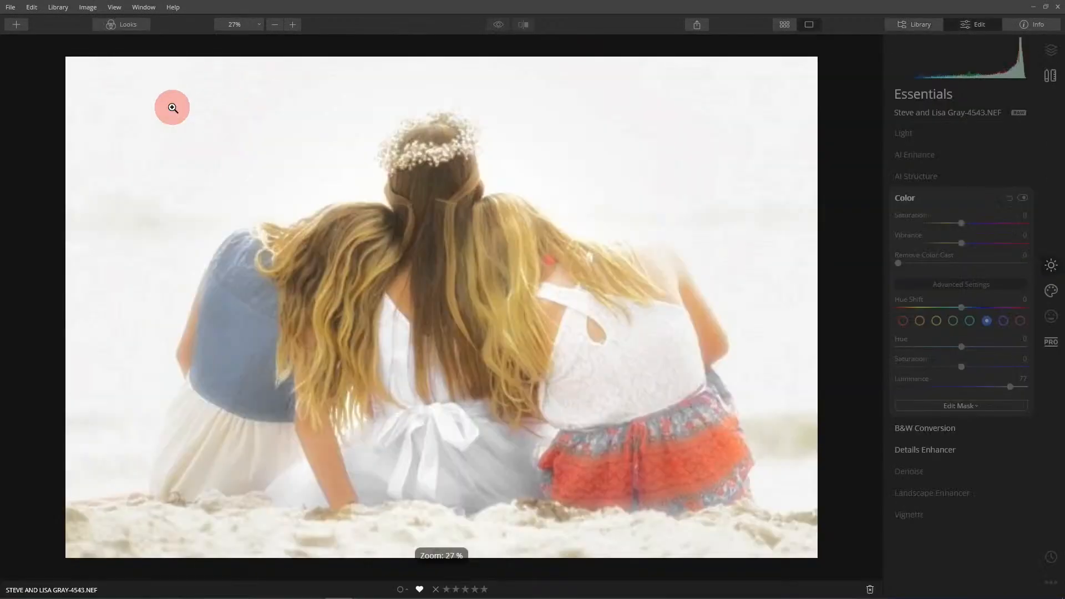
key(5)
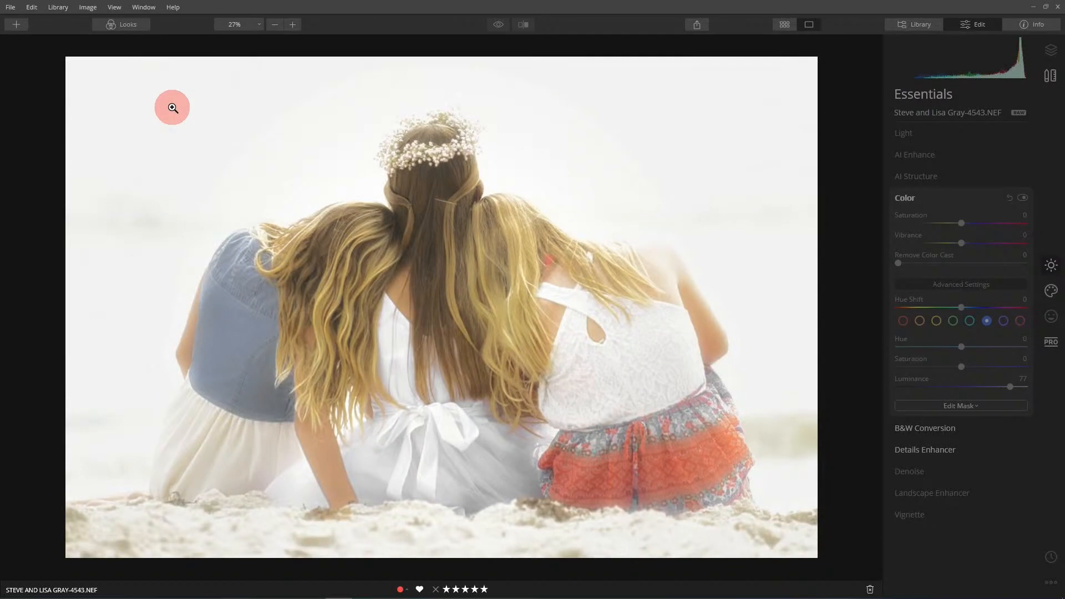
- Return to the gallery and reset the folder's filter to All Photos
double_click(412, 318)
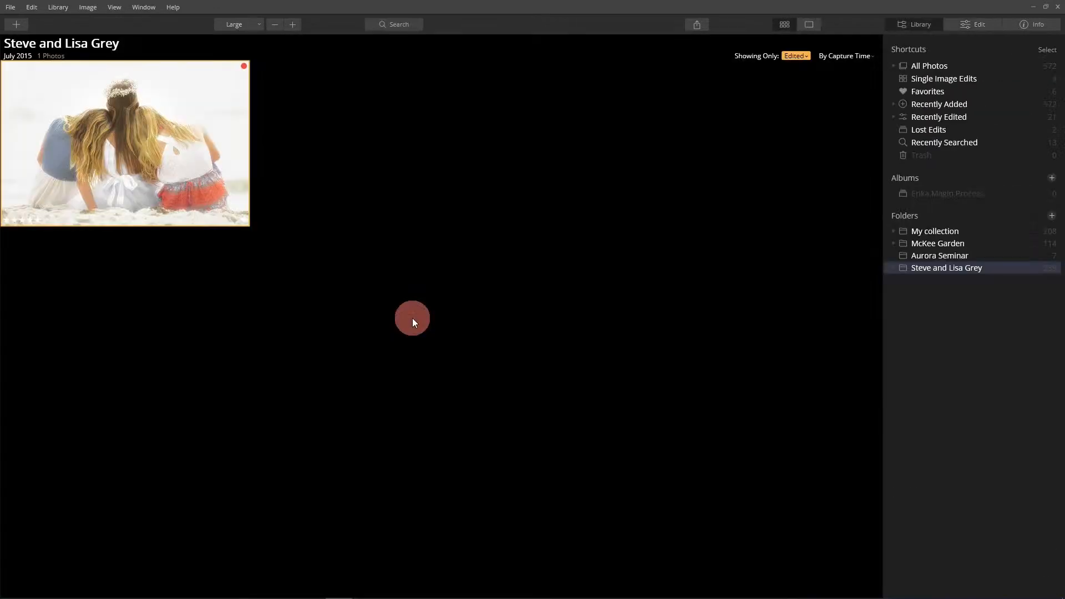
click(807, 55)
click(807, 65)
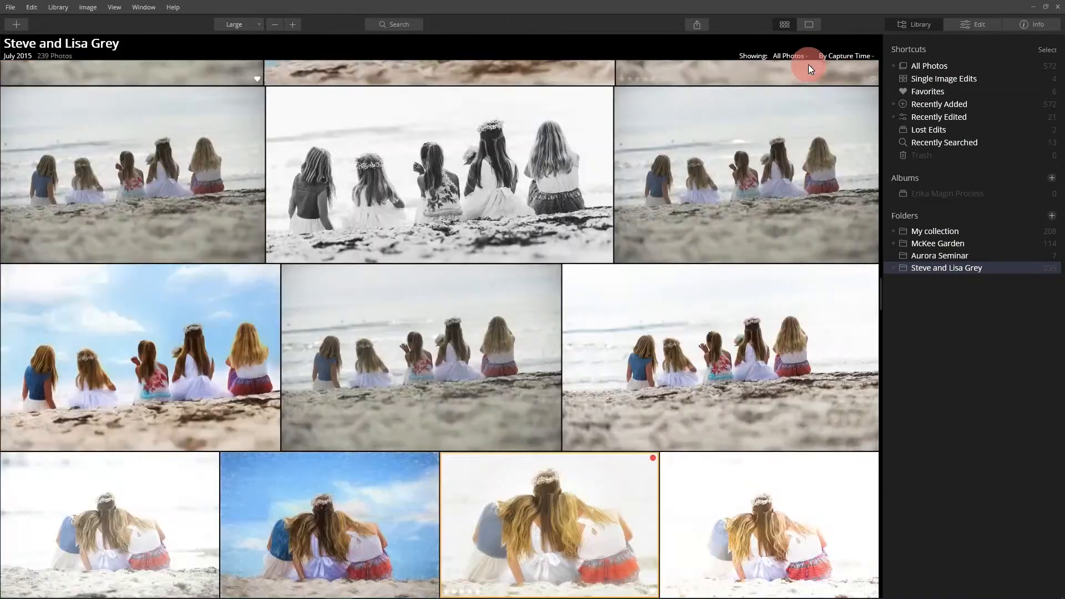
- Create a new album named Print
click(1055, 178)
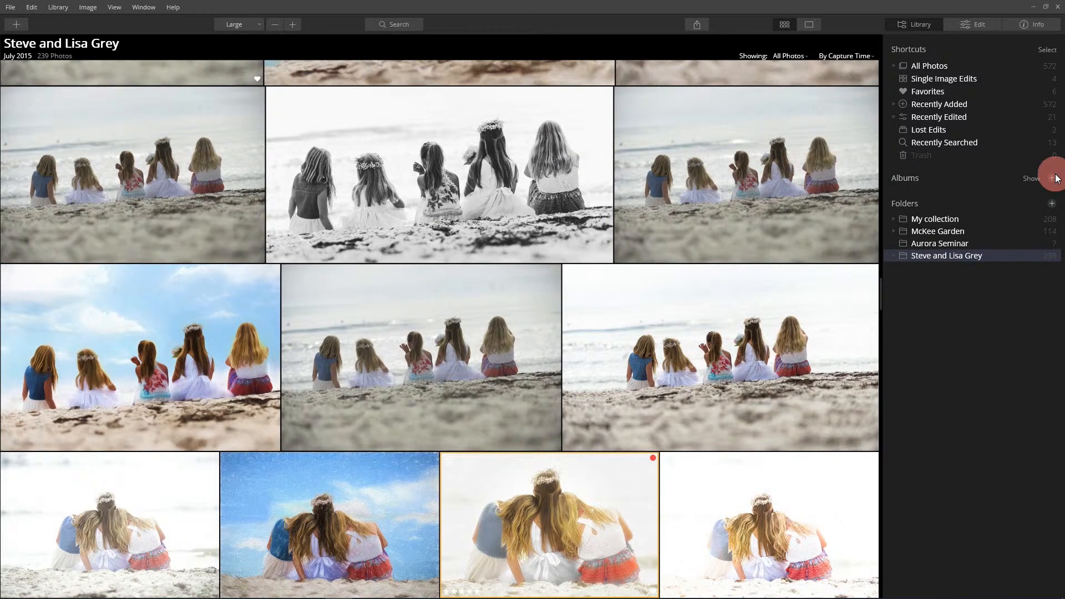
click(1052, 178)
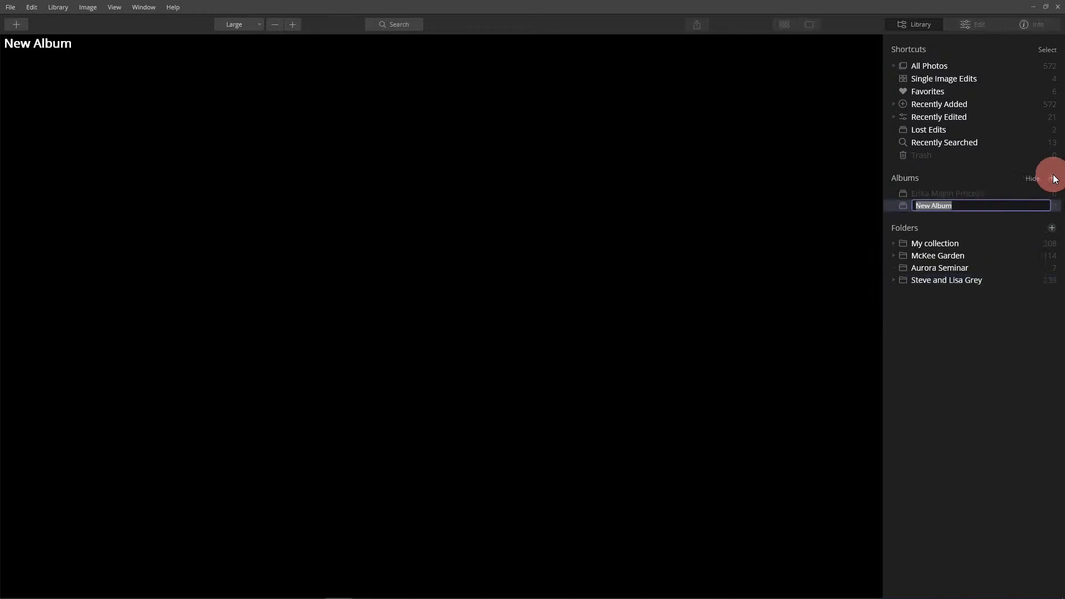
text(Print)
key(Return)
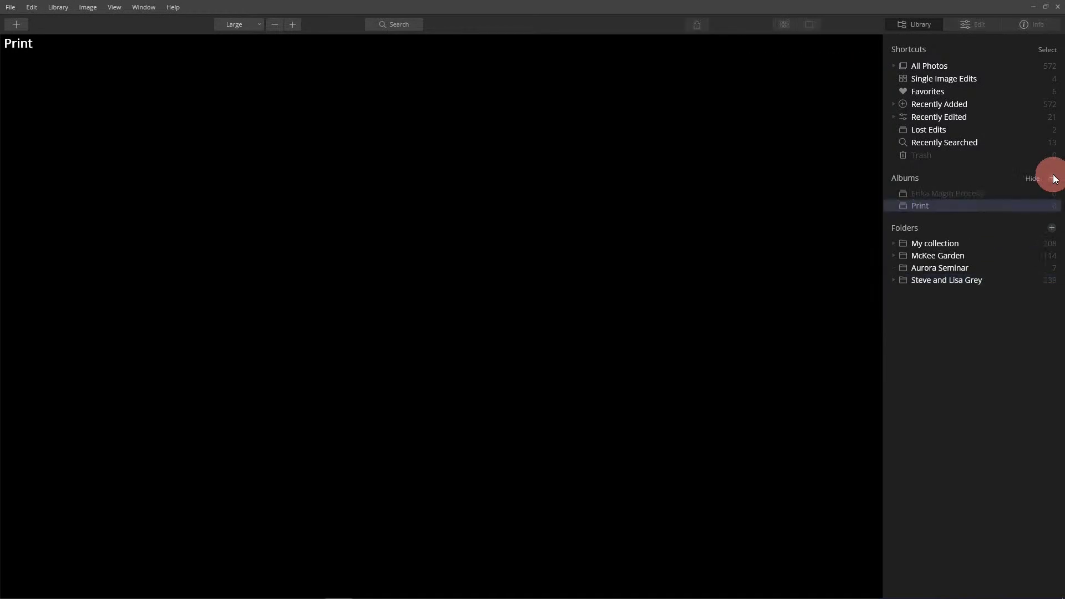
- Filter the wedding folder to Favorites, add the photo of the three embracing girls to the Print album, and open that album
click(978, 281)
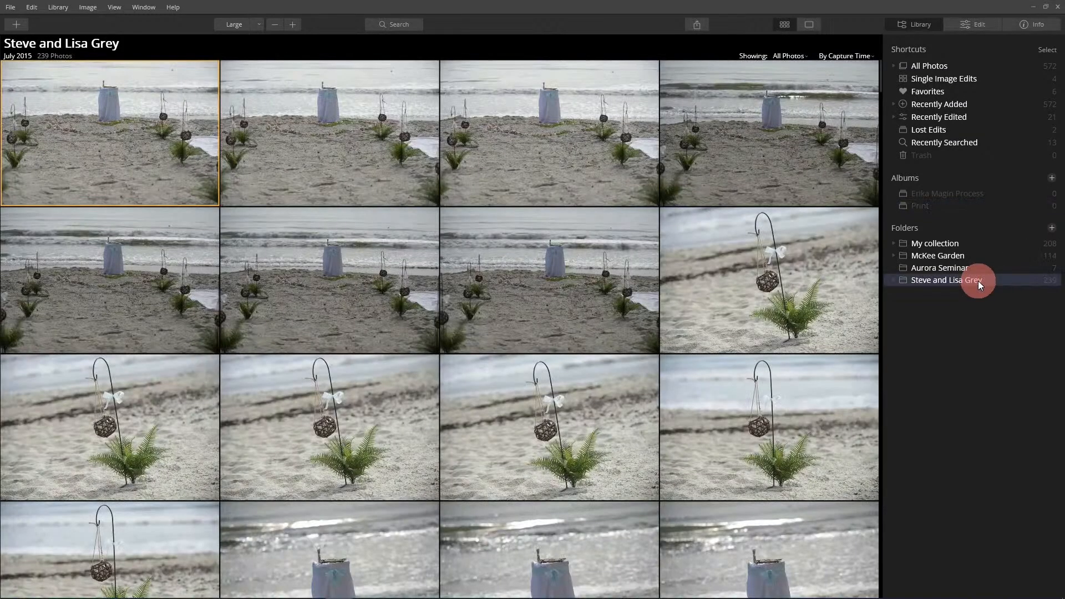
click(785, 58)
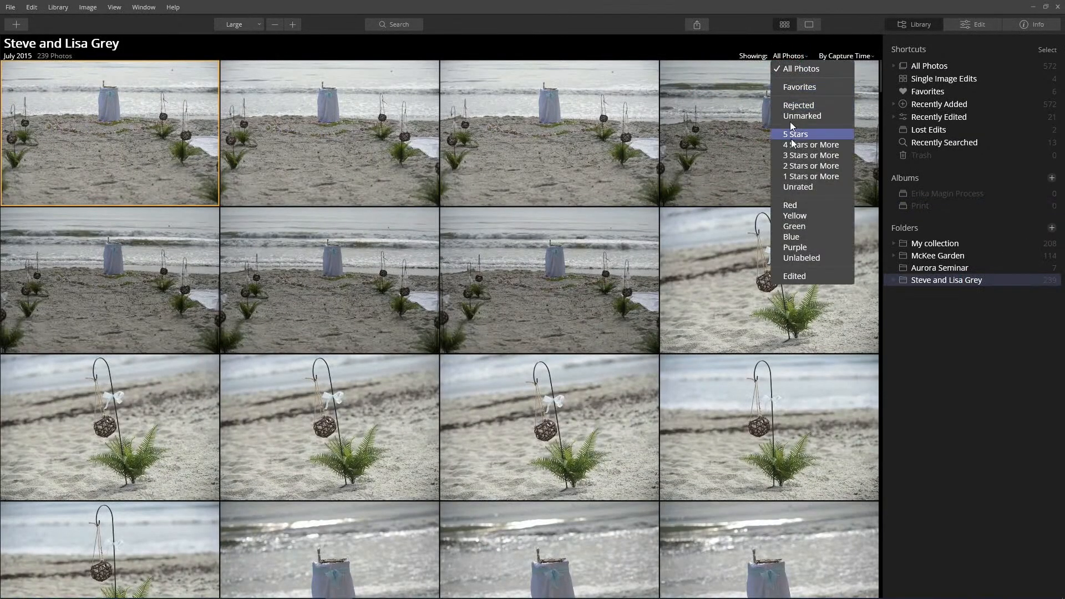
click(802, 87)
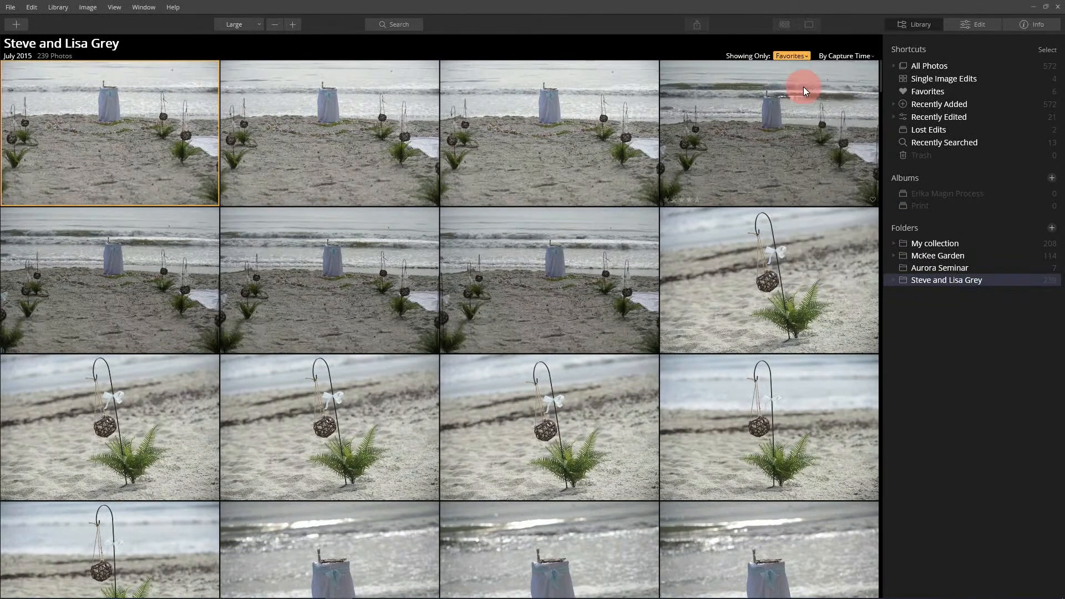
click(127, 243)
drag(126, 243, 924, 210)
click(918, 205)
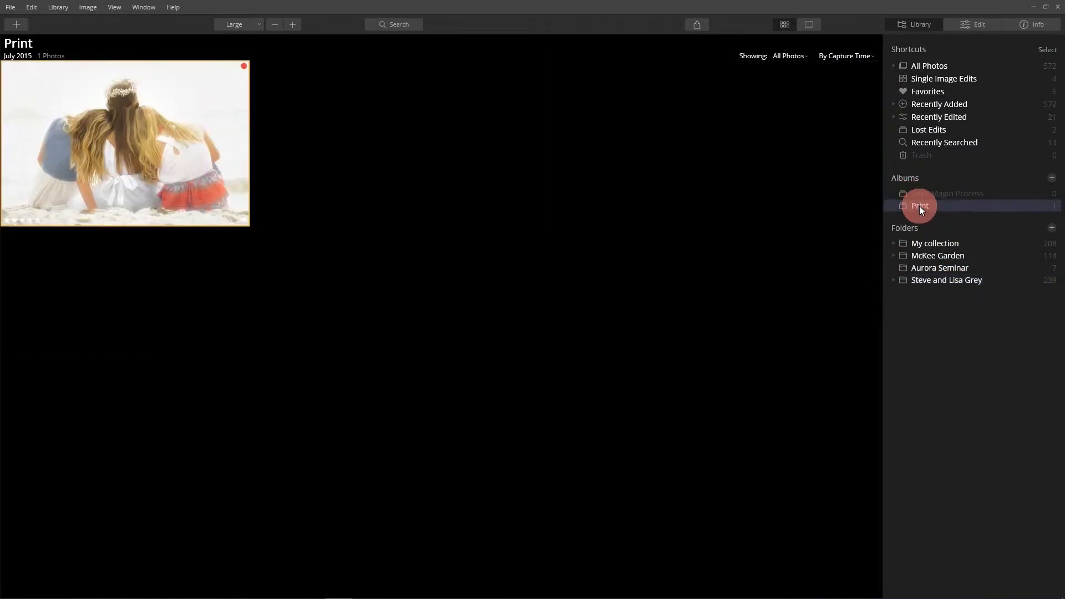
- Open the Print album's photo at full size and compare it with its unedited original
click(111, 189)
double_click(147, 139)
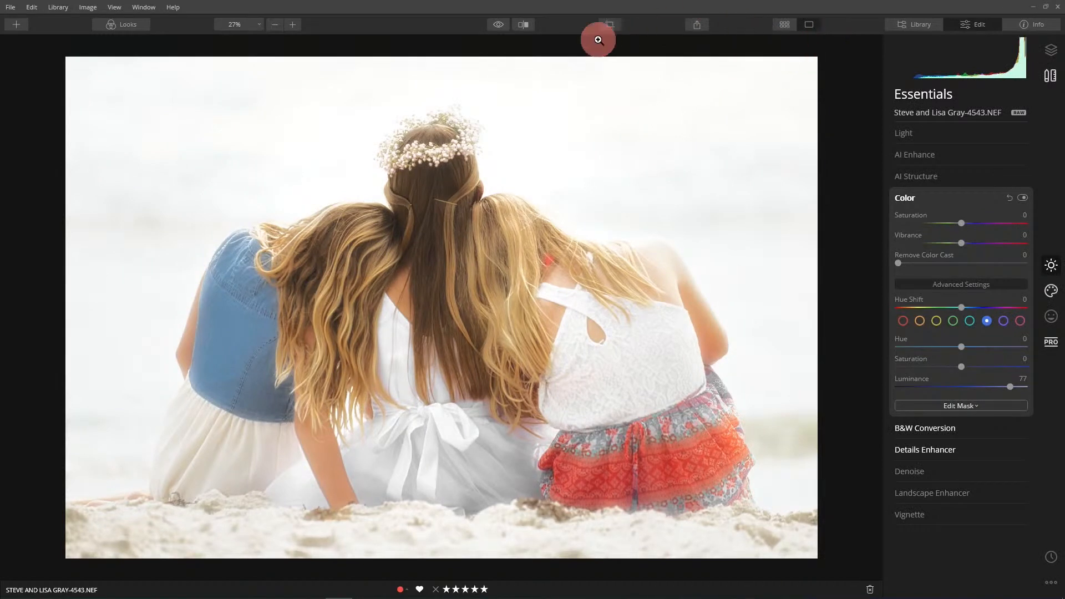
click(498, 24)
click(498, 24)
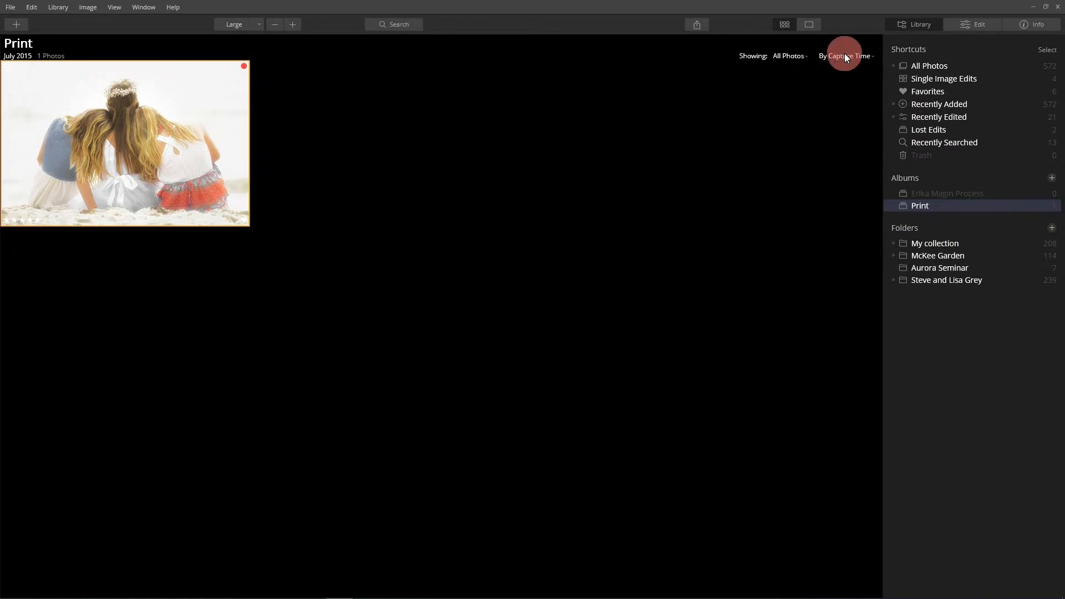
- Return to the wedding folder and reset its filter from Favorites to All Photos
click(788, 56)
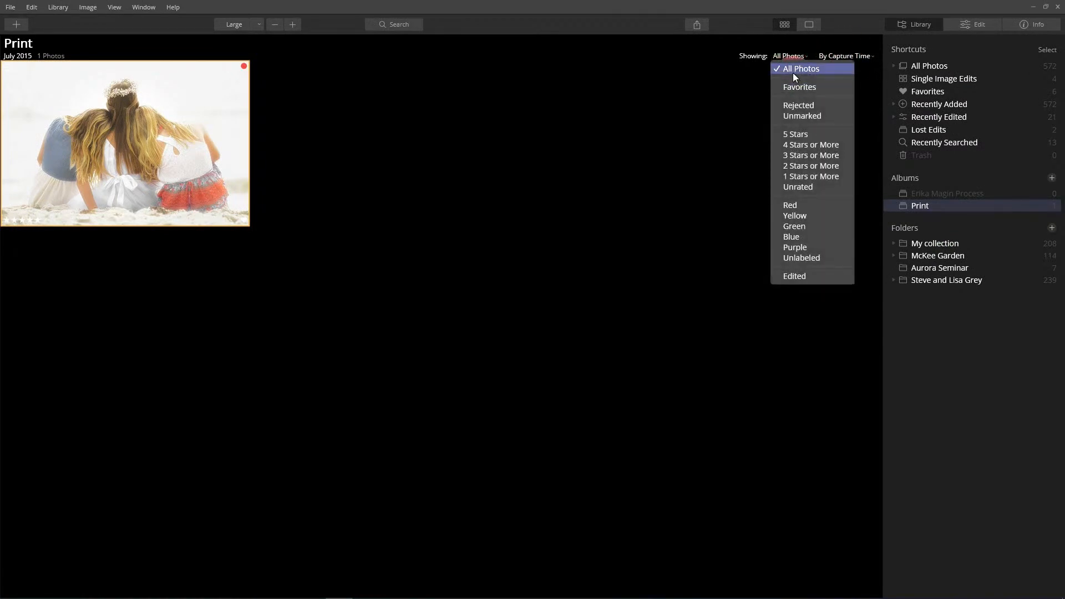
click(925, 282)
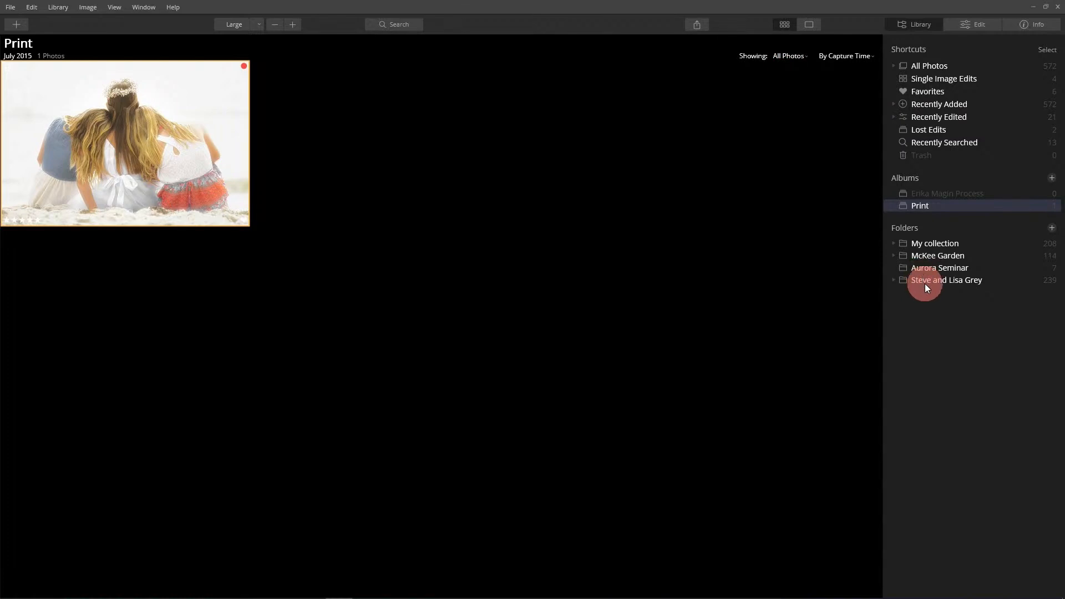
click(923, 281)
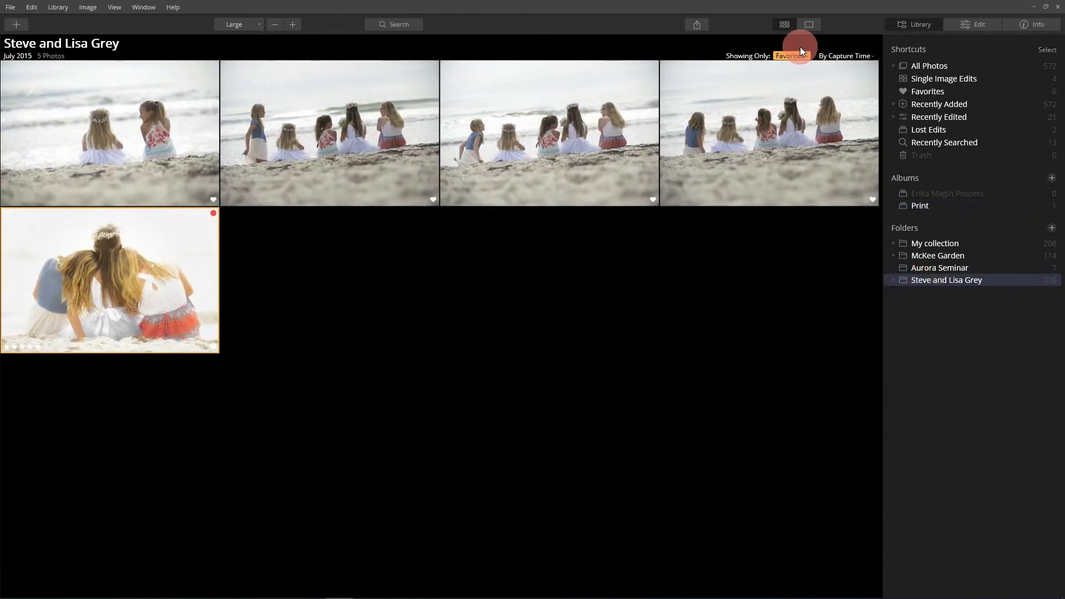
click(793, 57)
click(791, 64)
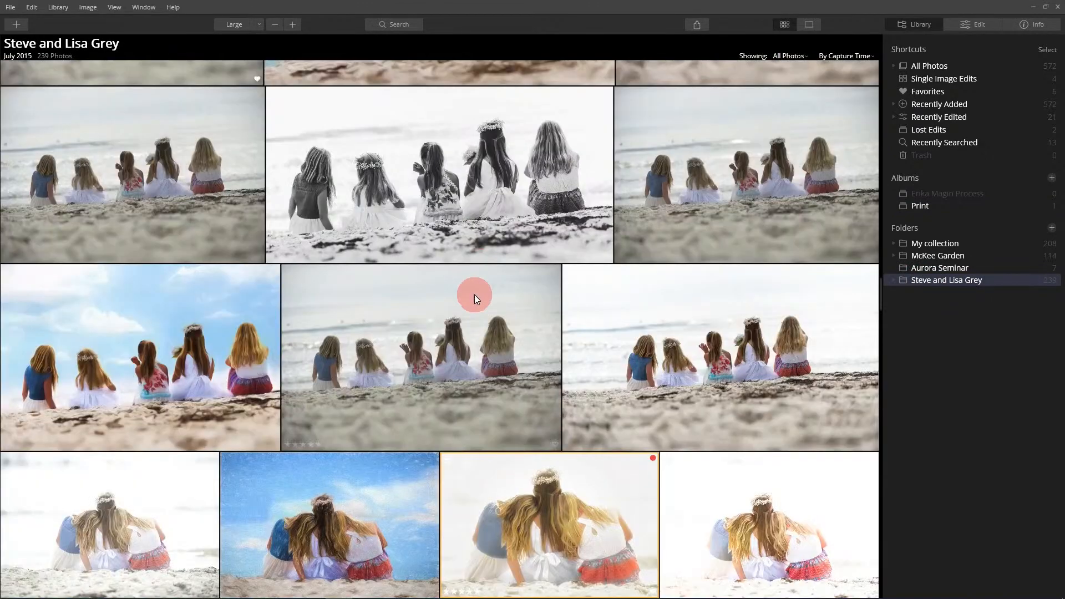
- Find the bouquet shots in the wedding folder and open an unedited RAW photo of the roses and blue hydrangeas
scroll(480, 294, down, 3)
scroll(484, 294, down, 15)
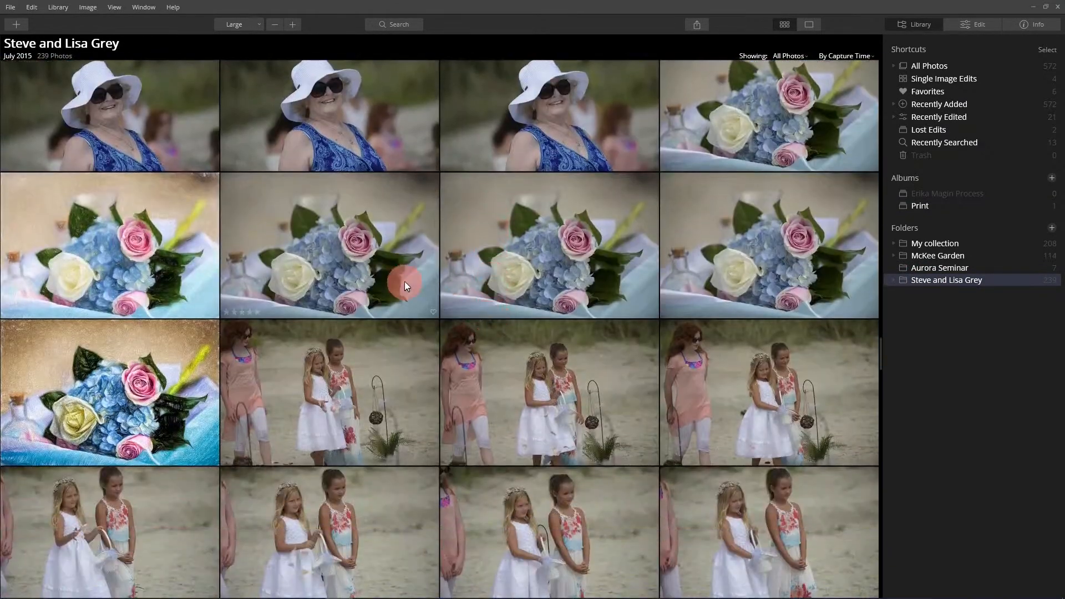
double_click(524, 265)
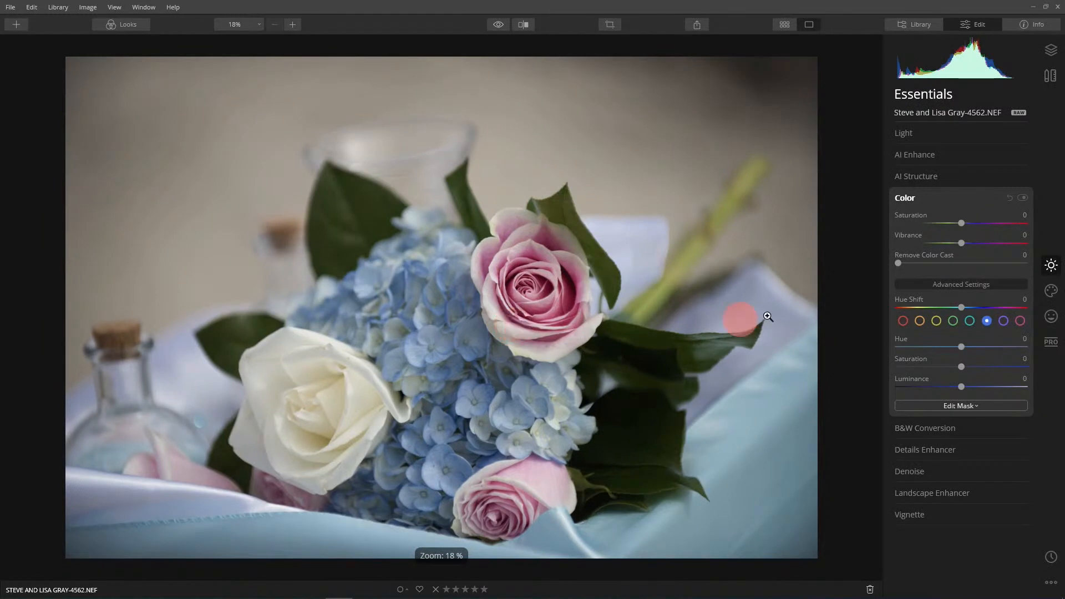
- Apply the creative Mystical filter to the bouquet photo with an Amount of 79
click(905, 198)
click(1051, 316)
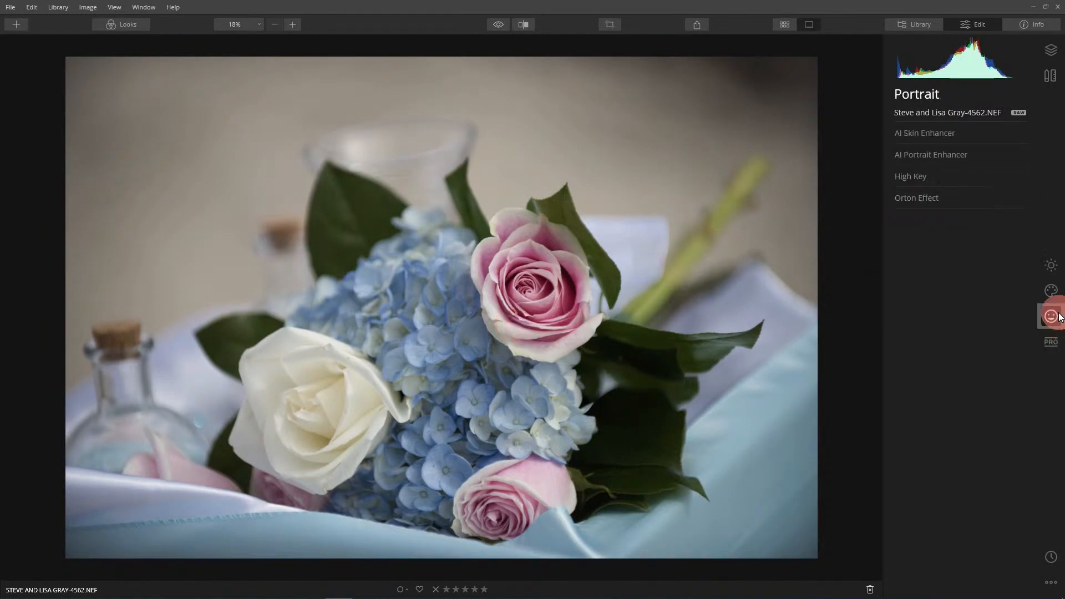
click(1057, 294)
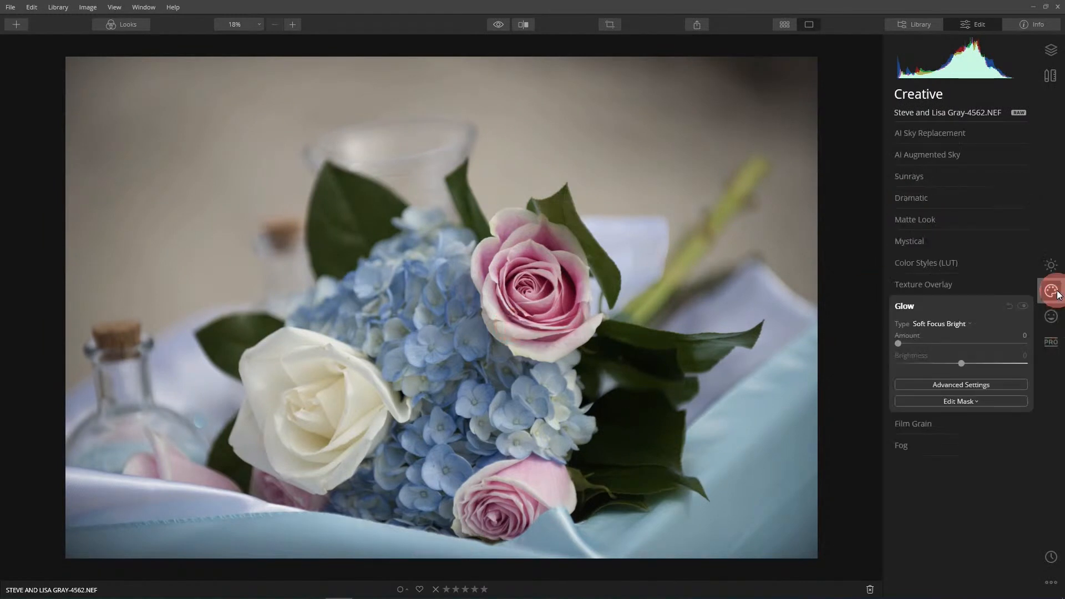
click(934, 255)
click(914, 239)
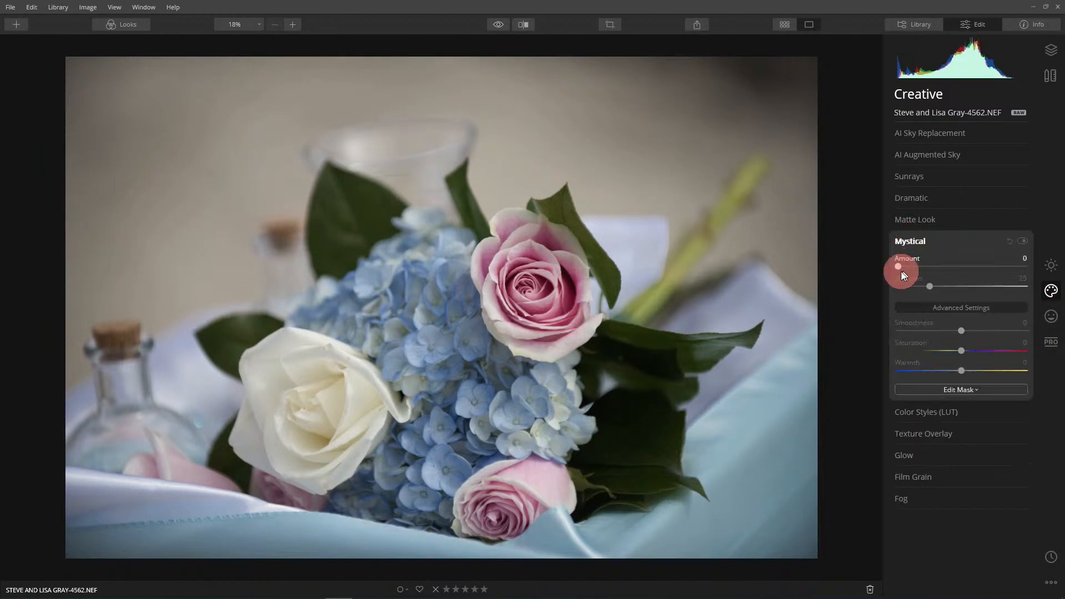
drag(898, 268, 998, 271)
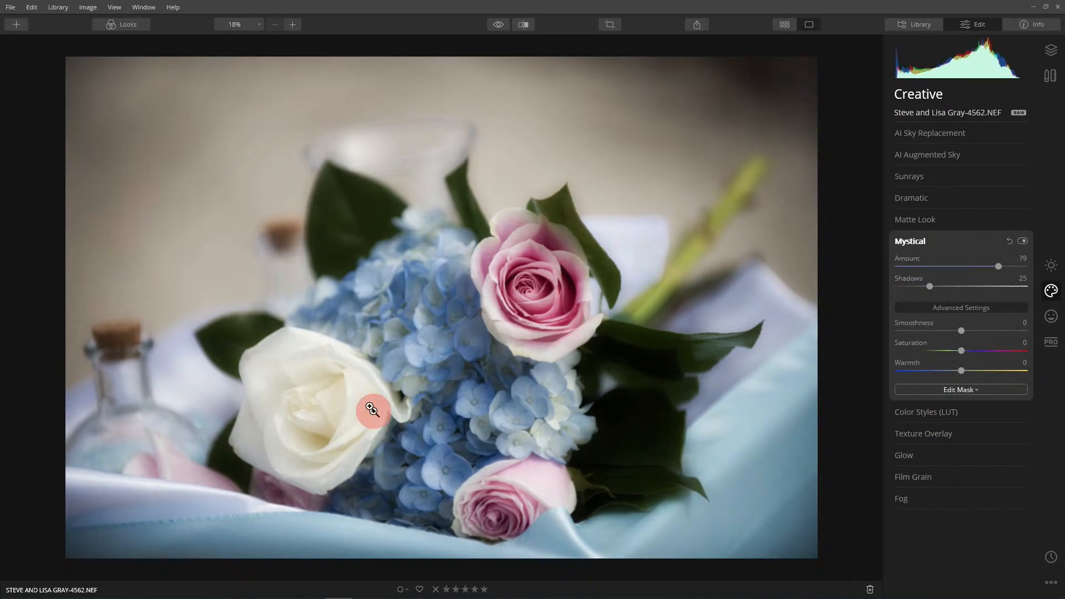
- Set Mystical's Shadows to 26, Smoothness to -28, Saturation to 11 and Warmth to -15, and compare the photo with its original
mouse_move(930, 287)
mouse_down()
mouse_move(996, 286)
mouse_move(875, 286)
mouse_move(998, 287)
mouse_move(874, 290)
mouse_move(978, 290)
mouse_move(933, 291)
mouse_up()
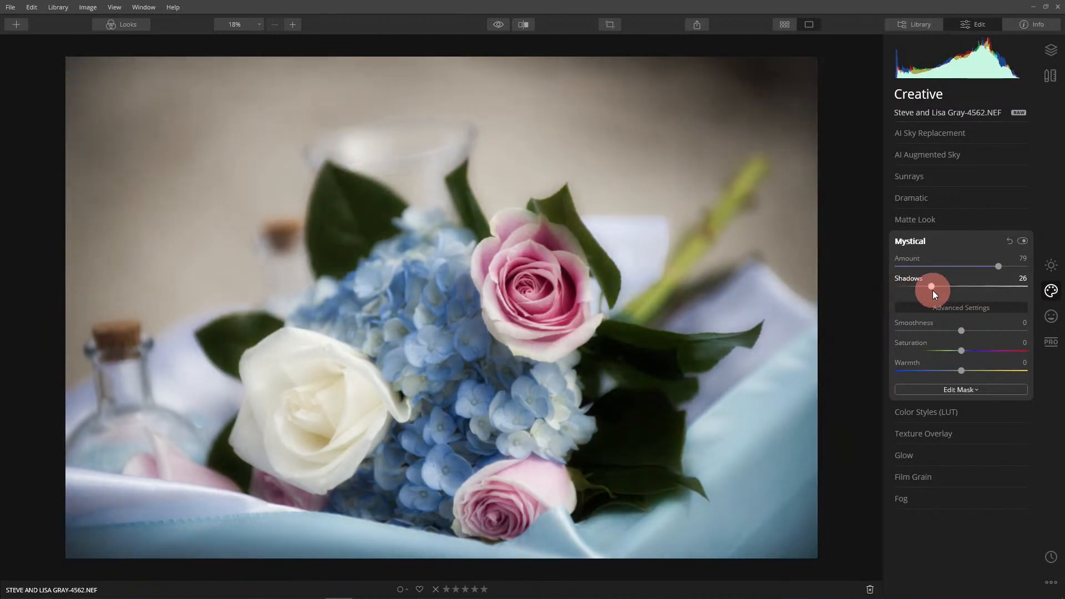
drag(961, 331, 952, 390)
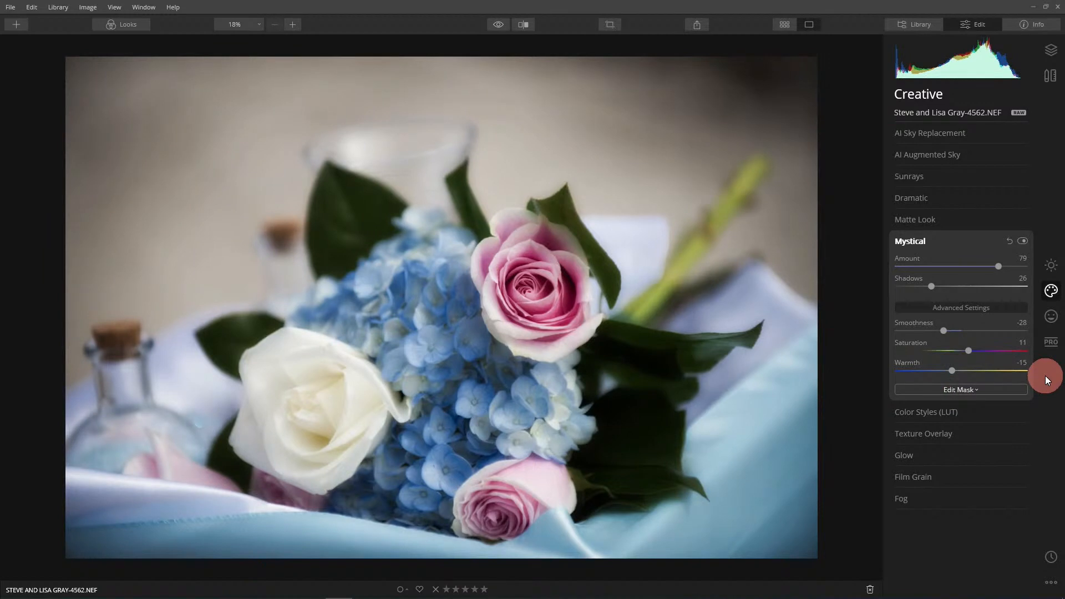
click(498, 25)
click(497, 24)
- Raise Medium Details to 75 in the essential Details Enhancer filter
click(1049, 314)
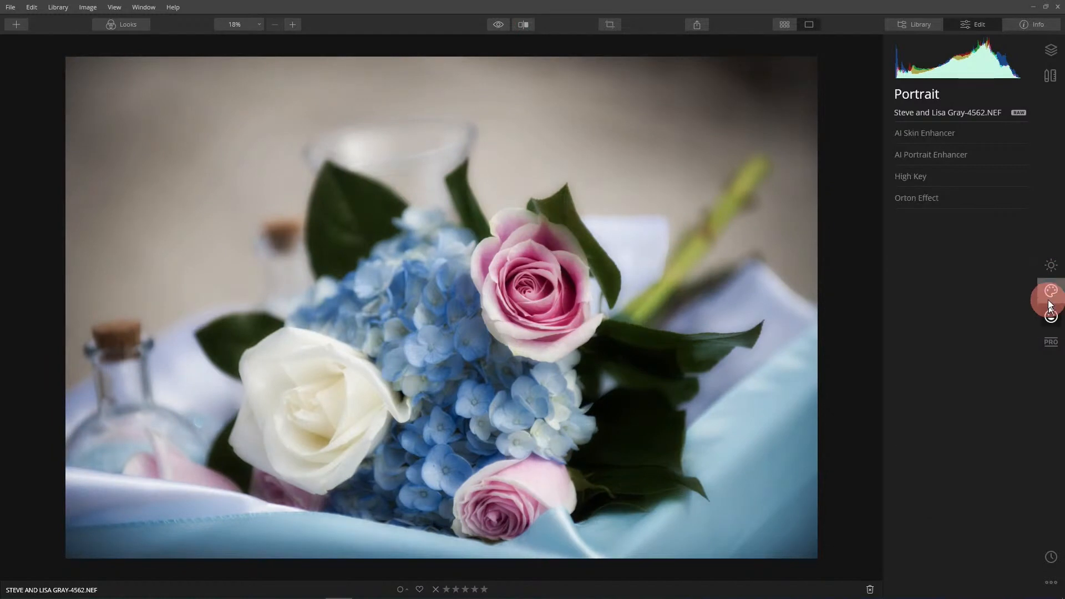
click(1051, 290)
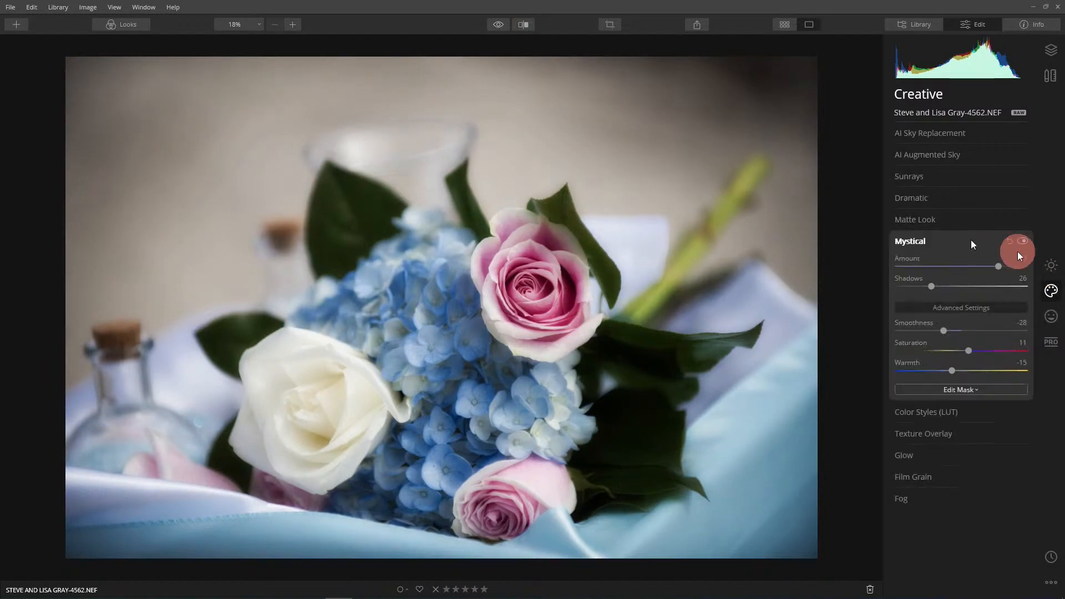
click(1050, 266)
click(941, 241)
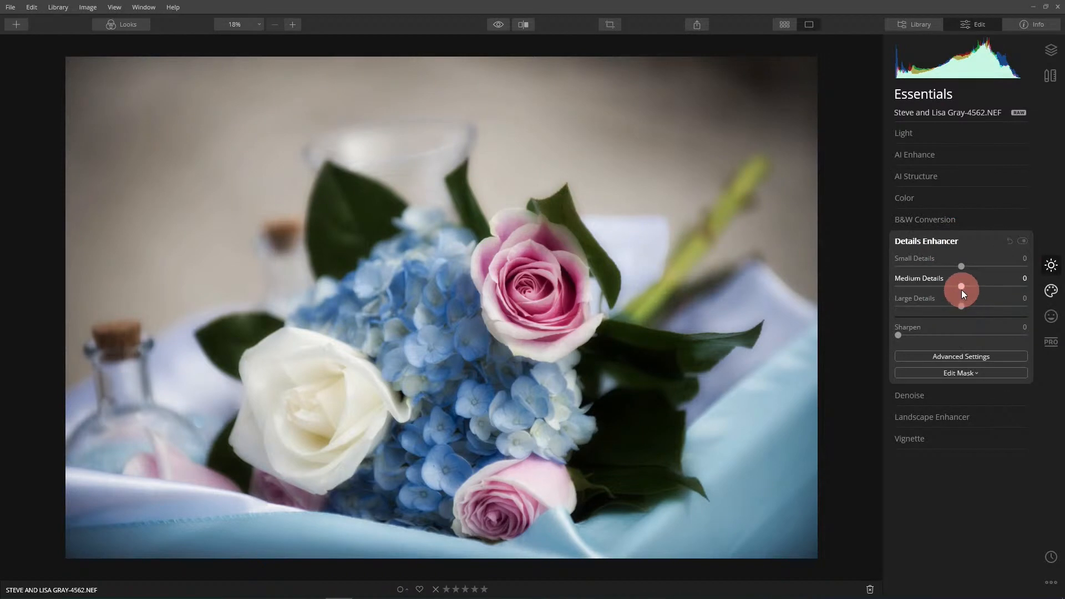
drag(960, 287, 976, 287)
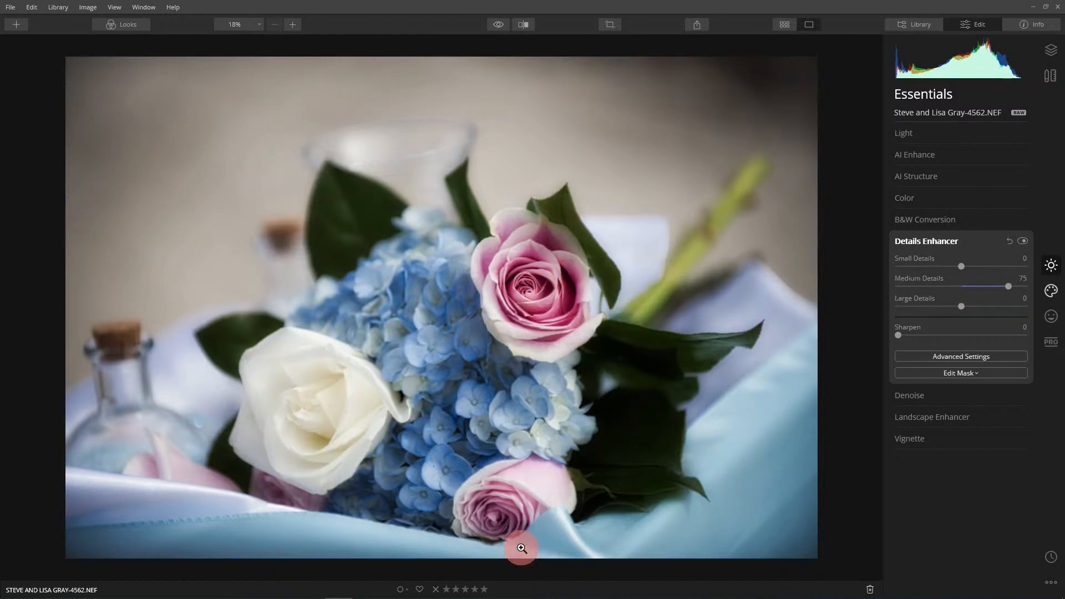
- Start a brush mask for Details Enhancer, set the brush opacity to 100%, and paint over the white rose and both pink roses
click(962, 369)
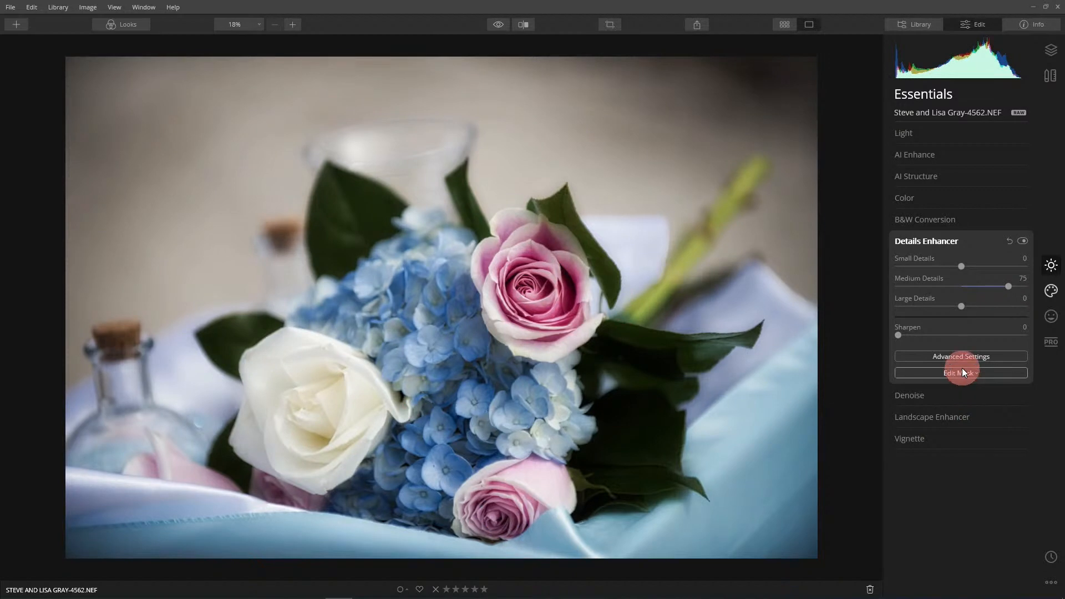
click(936, 389)
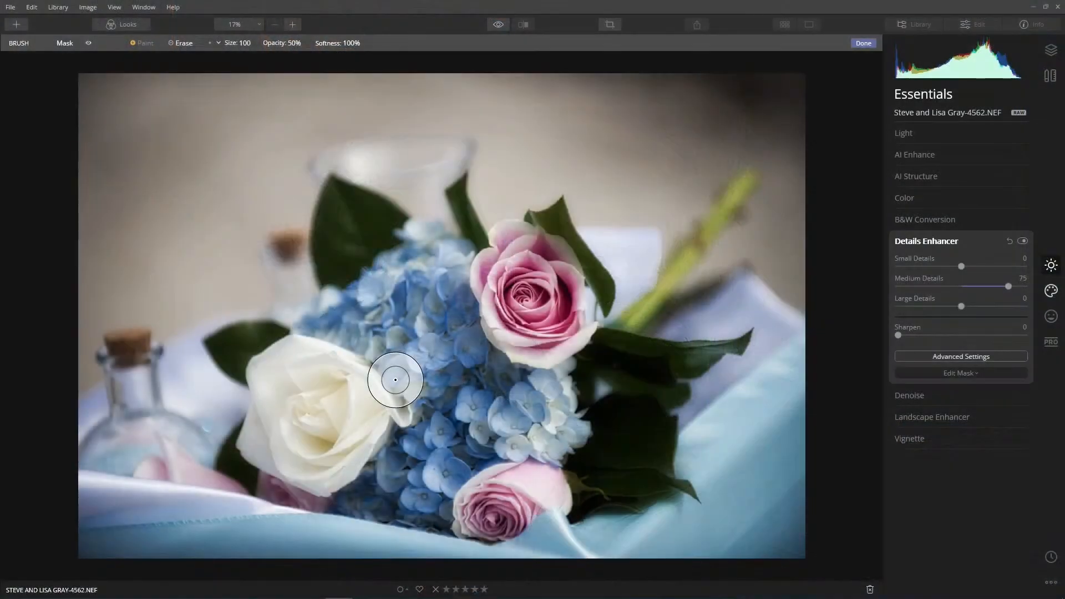
mouse_move(277, 404)
mouse_down()
mouse_move(295, 431)
mouse_move(282, 423)
mouse_move(297, 381)
mouse_move(330, 396)
mouse_move(280, 386)
mouse_move(268, 428)
mouse_move(311, 465)
mouse_move(338, 456)
mouse_move(370, 419)
mouse_move(366, 400)
mouse_move(295, 365)
mouse_move(274, 437)
mouse_move(315, 448)
mouse_move(364, 417)
mouse_move(313, 383)
mouse_up()
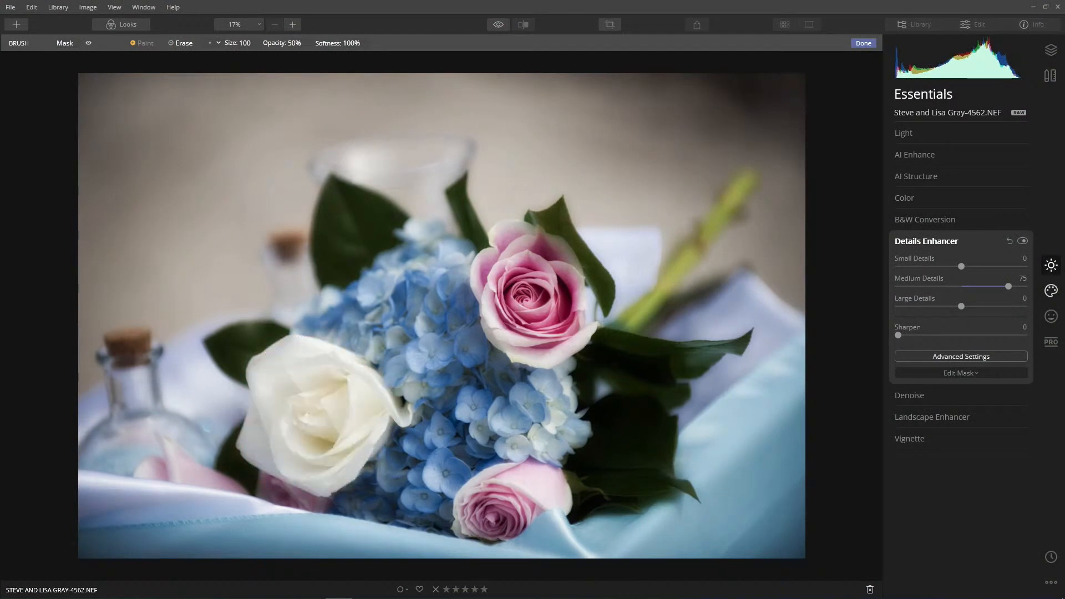
click(300, 43)
drag(302, 74, 389, 75)
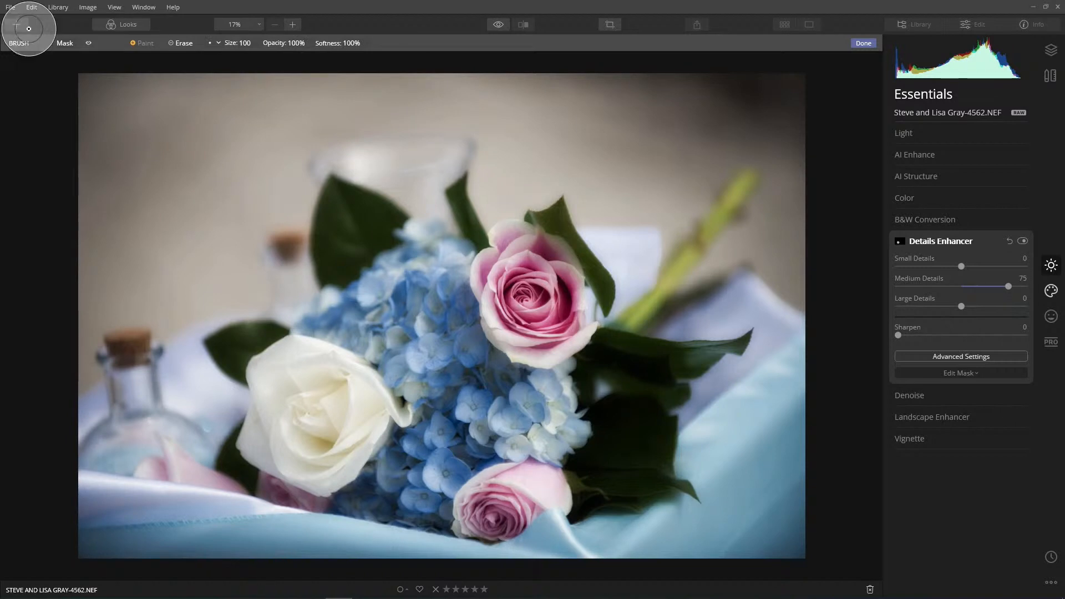
mouse_move(299, 363)
mouse_down()
mouse_move(275, 393)
mouse_move(270, 433)
mouse_move(296, 461)
mouse_move(340, 458)
mouse_move(371, 419)
mouse_move(307, 381)
mouse_move(343, 395)
mouse_move(308, 438)
mouse_up()
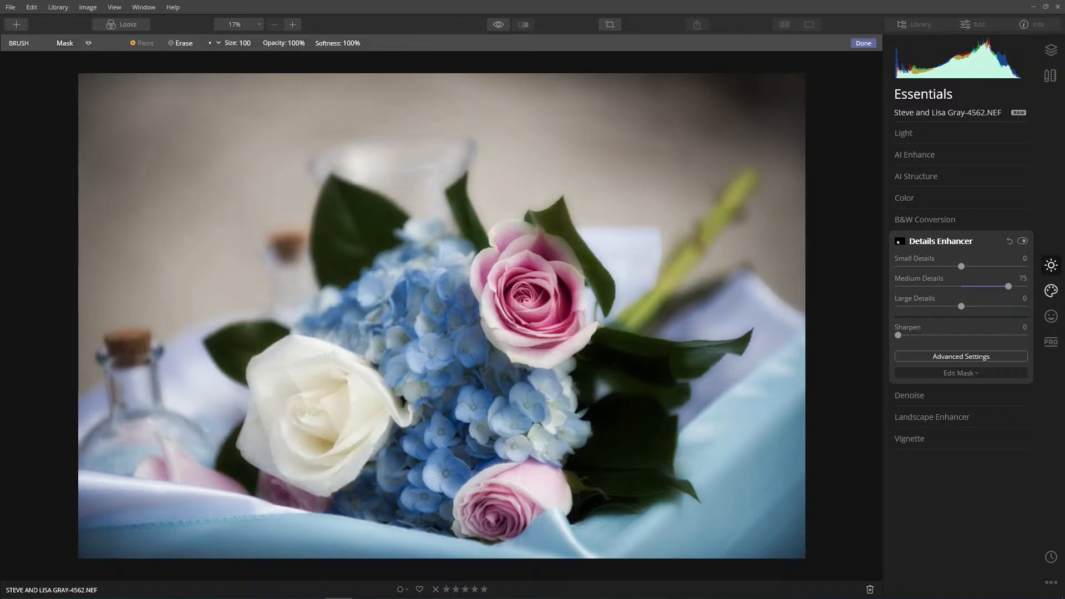
mouse_move(513, 245)
mouse_down()
mouse_move(500, 273)
mouse_move(522, 338)
mouse_move(573, 321)
mouse_move(548, 279)
mouse_move(512, 265)
mouse_move(502, 279)
mouse_move(523, 331)
mouse_move(544, 341)
mouse_move(577, 316)
mouse_up()
mouse_move(533, 491)
mouse_down()
mouse_move(492, 495)
mouse_move(484, 523)
mouse_move(542, 497)
mouse_move(491, 502)
mouse_up()
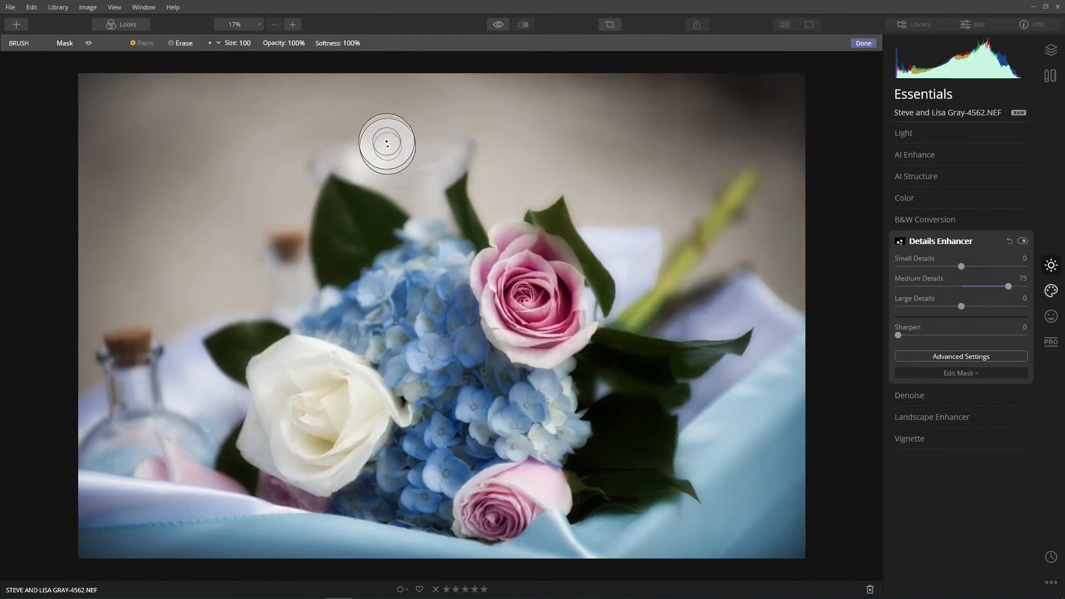
- Lower the mask brush opacity to 42%, paint over the blue hydrangeas between the roses, and finish the mask
click(306, 43)
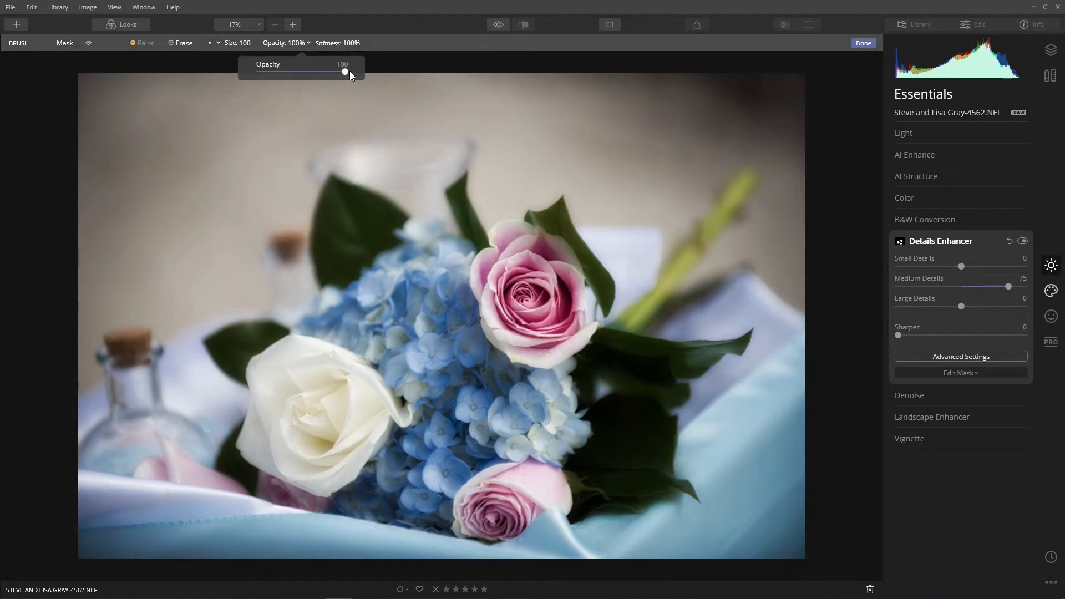
drag(344, 71, 288, 71)
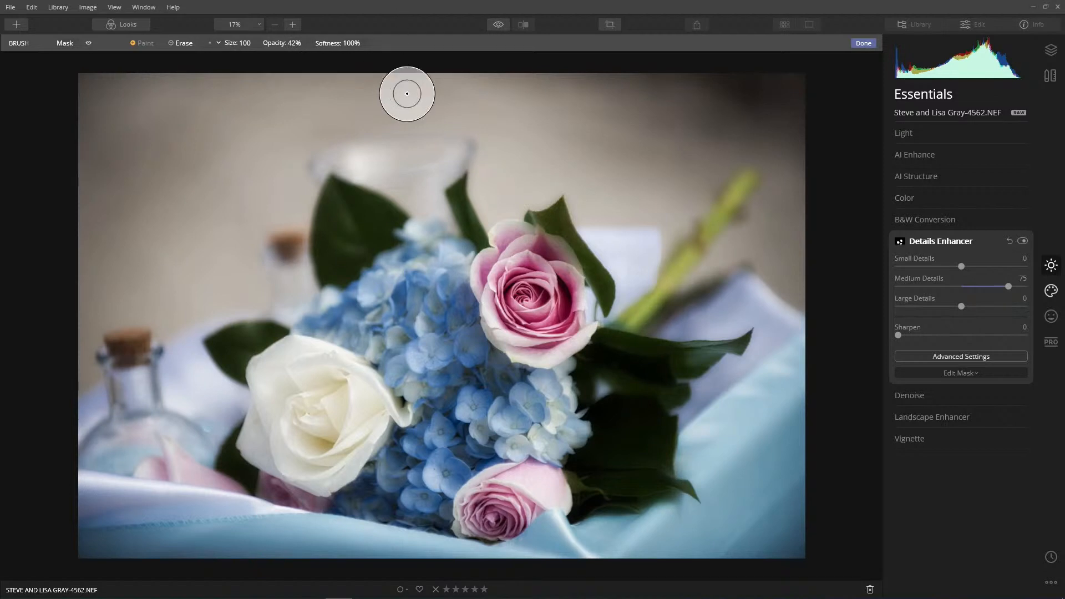
mouse_move(368, 297)
mouse_down()
mouse_move(412, 394)
mouse_move(418, 334)
mouse_move(444, 296)
mouse_move(443, 436)
mouse_move(462, 379)
mouse_move(474, 373)
mouse_move(555, 435)
mouse_move(494, 430)
mouse_move(432, 495)
mouse_move(438, 435)
mouse_move(383, 482)
mouse_move(418, 457)
mouse_move(399, 315)
mouse_move(390, 344)
mouse_move(418, 447)
mouse_move(407, 504)
mouse_move(486, 424)
mouse_move(559, 414)
mouse_move(577, 399)
mouse_up()
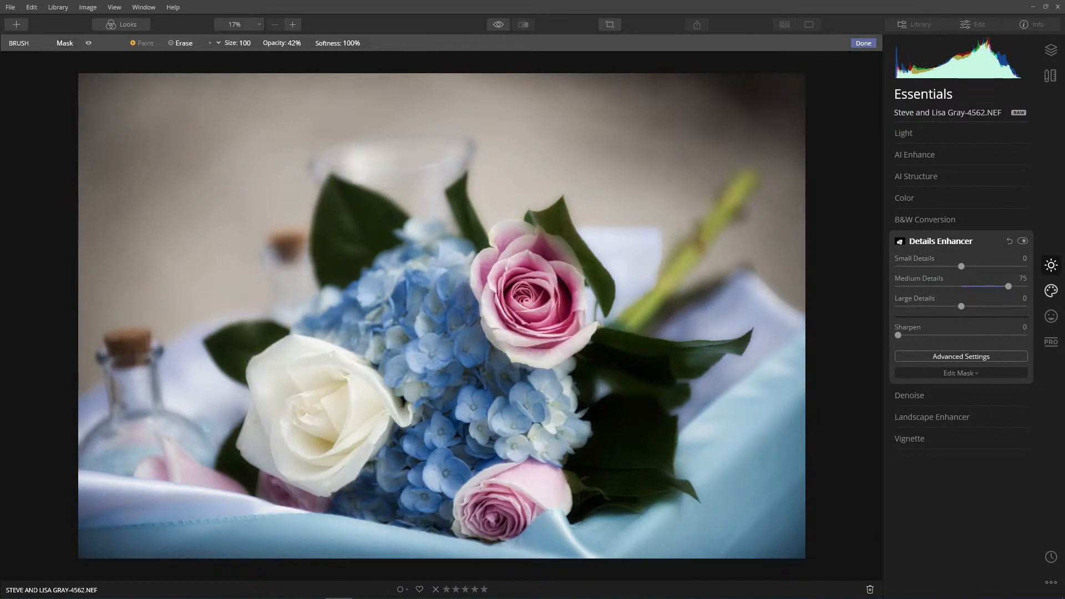
click(863, 44)
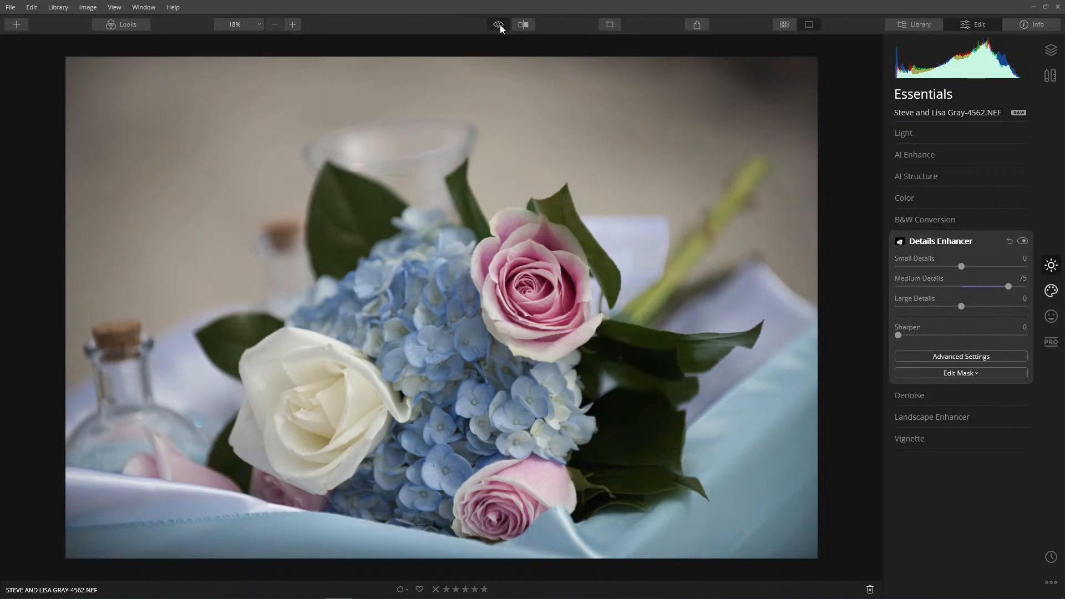
- Compare the whole bouquet photo with its original, and check it with the Details Enhancer filter switched off and back on
click(500, 25)
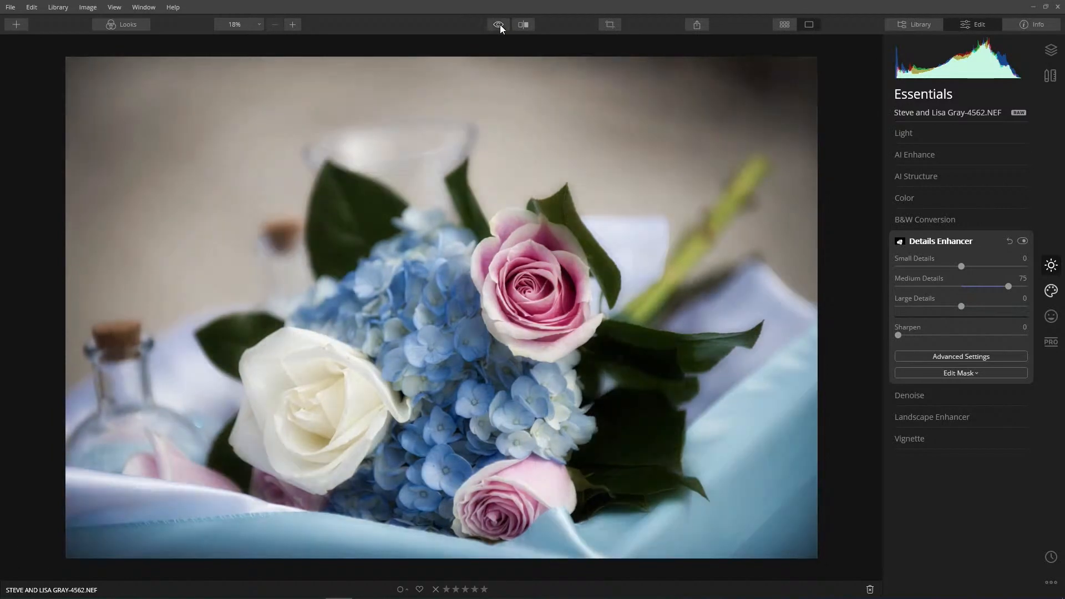
click(1022, 242)
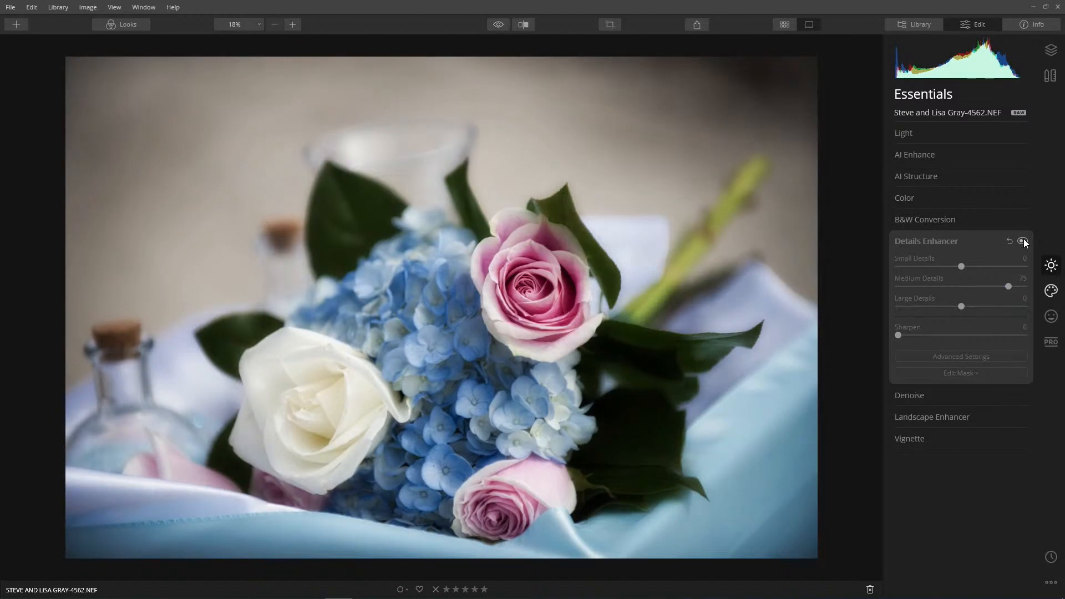
click(1022, 240)
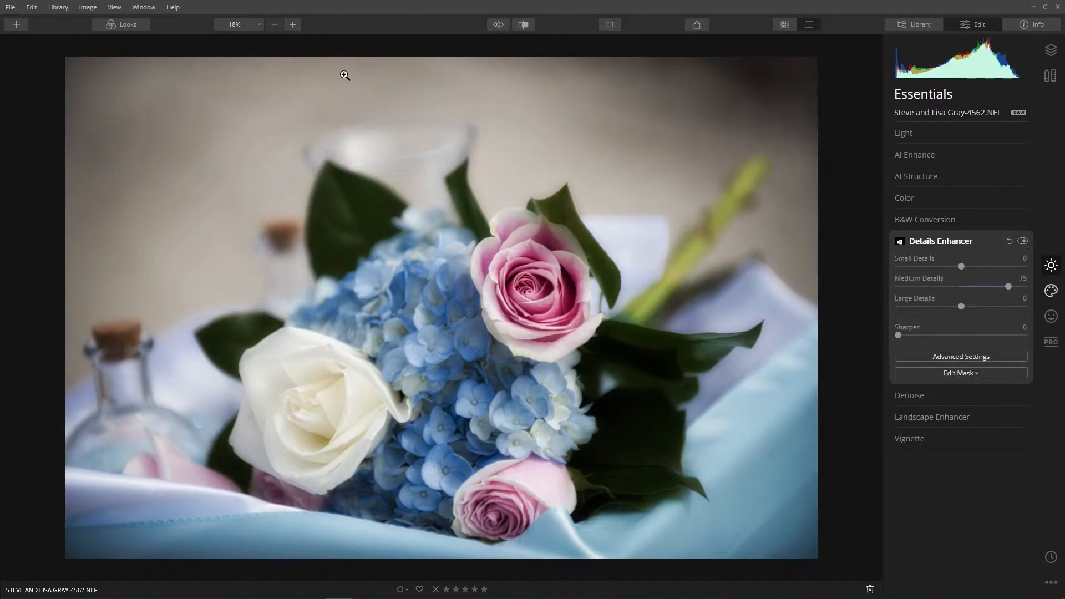
- Examine the upper pink rose at 100% zoom with Details Enhancer off and on again, and return to the full photo
click(238, 24)
click(236, 68)
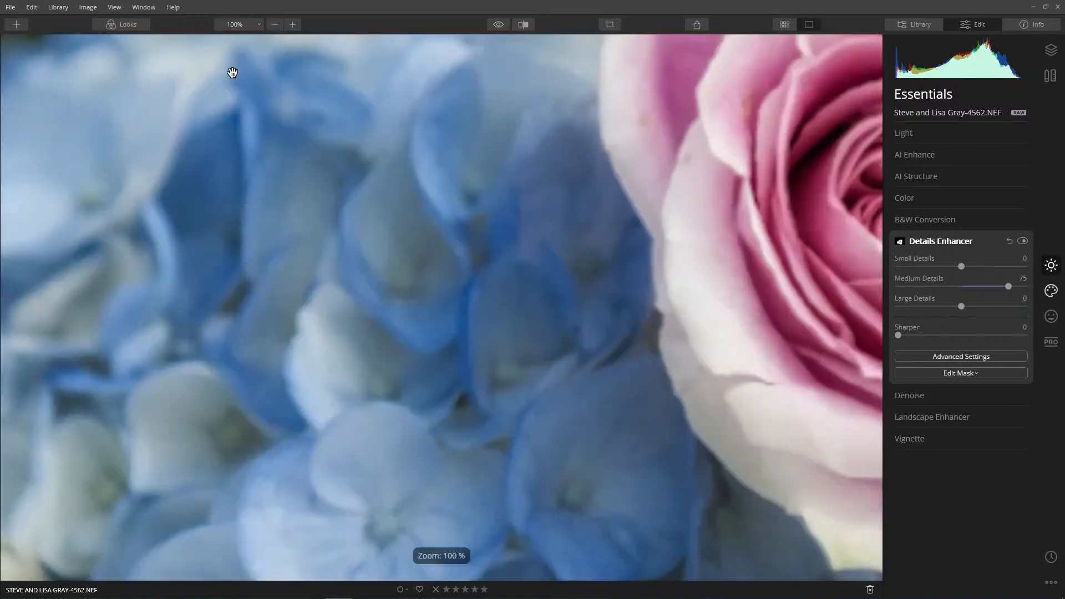
drag(345, 292, 747, 194)
drag(405, 416, 114, 530)
drag(684, 277, 247, 519)
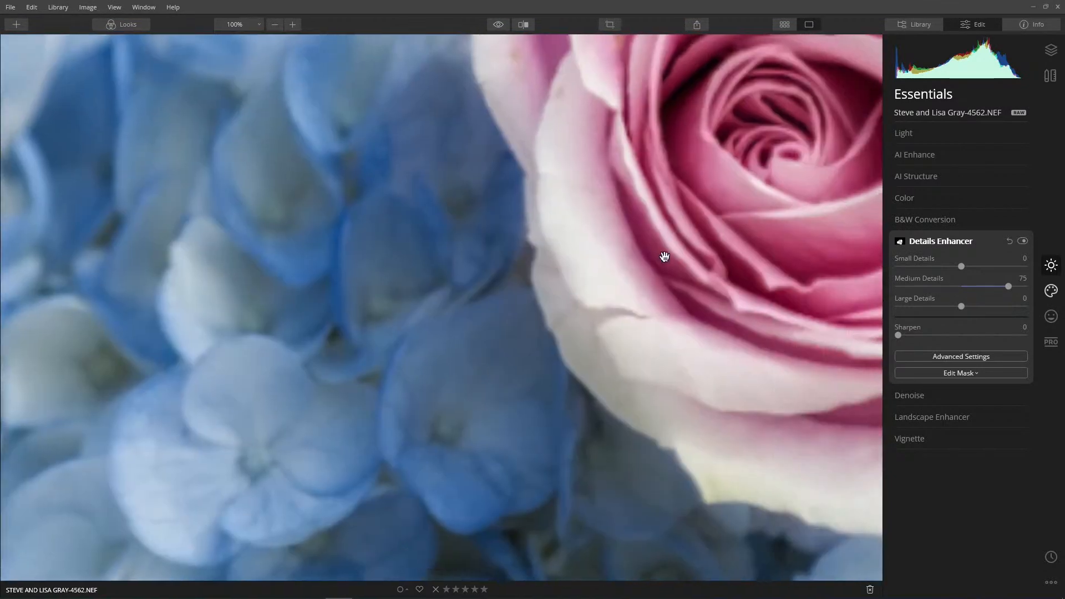
drag(664, 256, 349, 425)
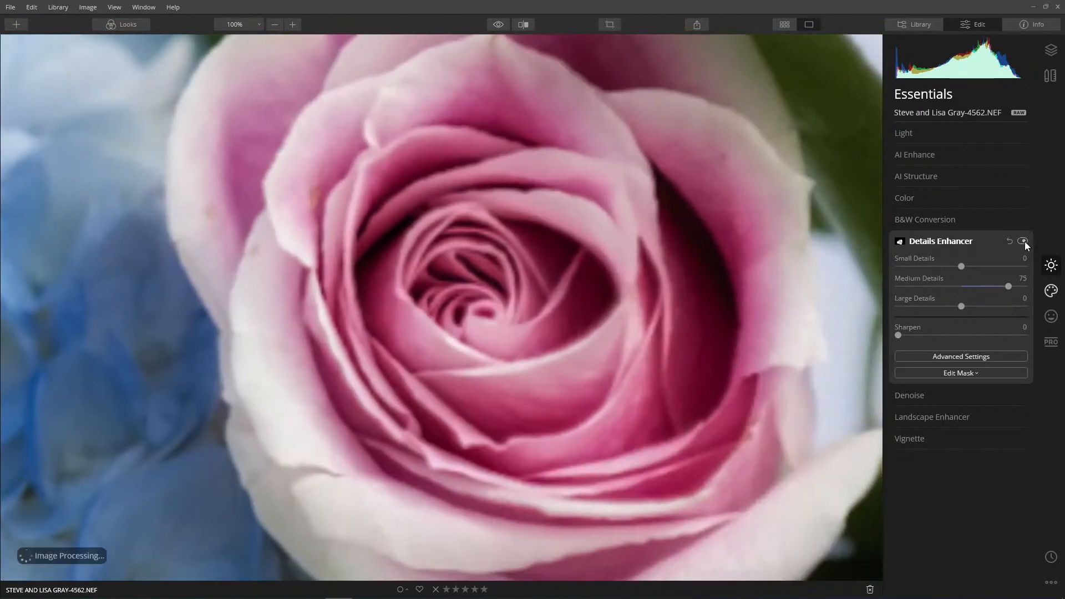
click(1022, 241)
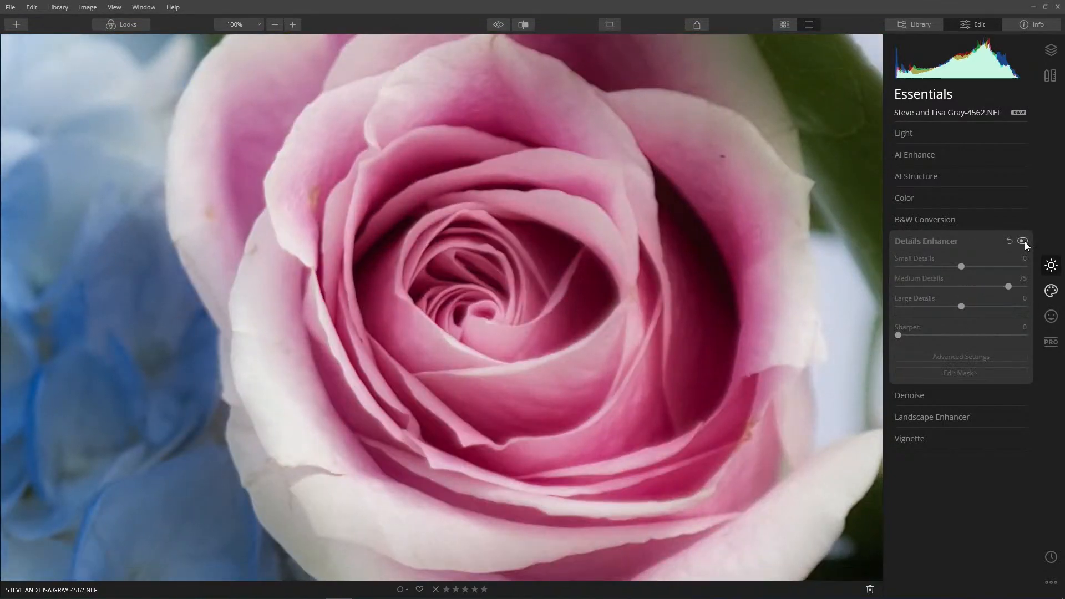
click(1023, 241)
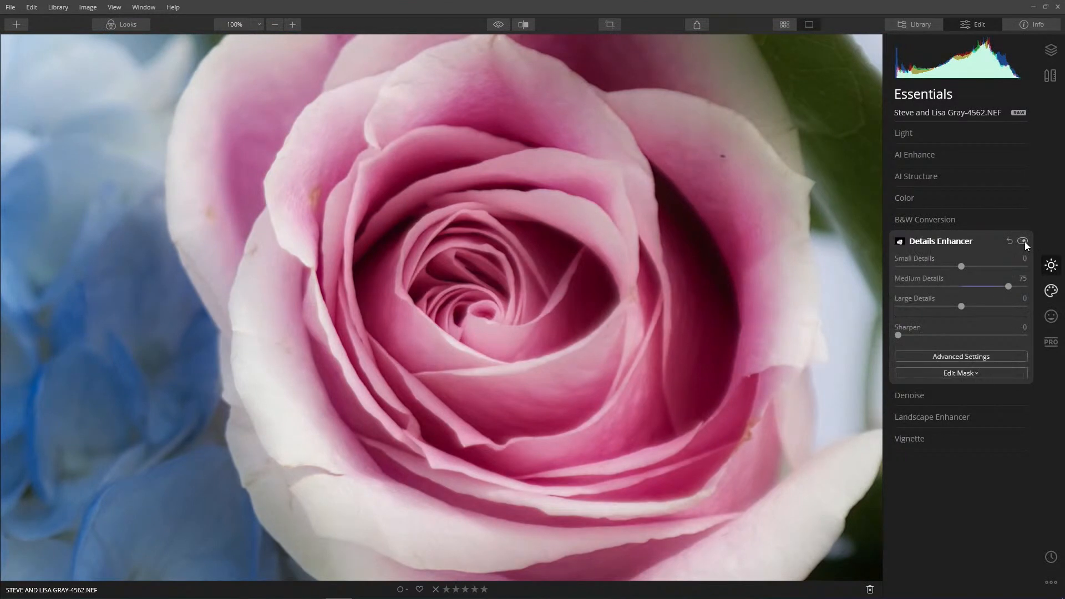
click(725, 228)
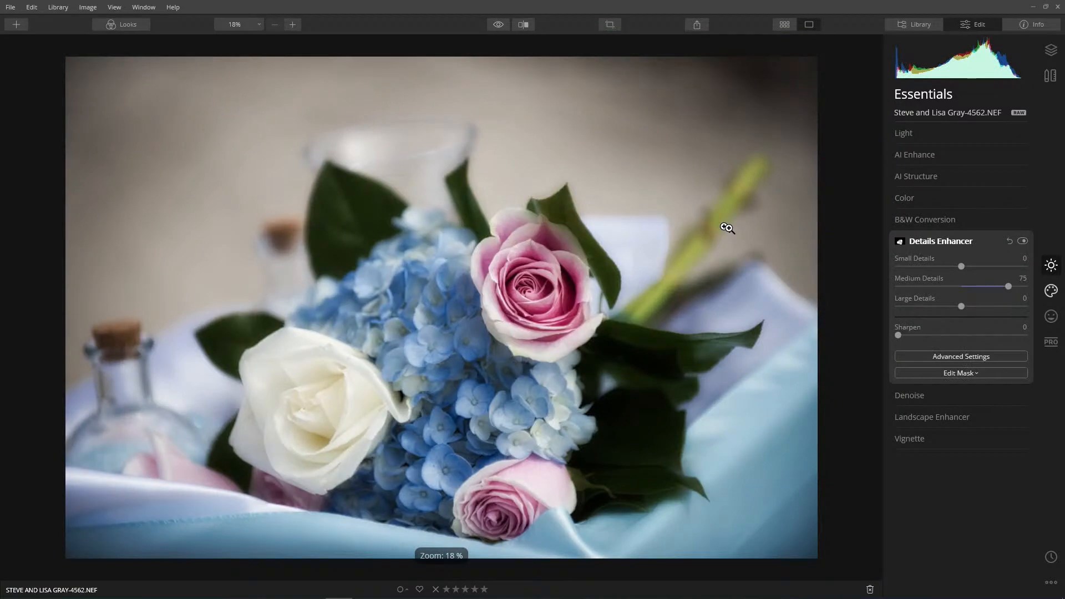